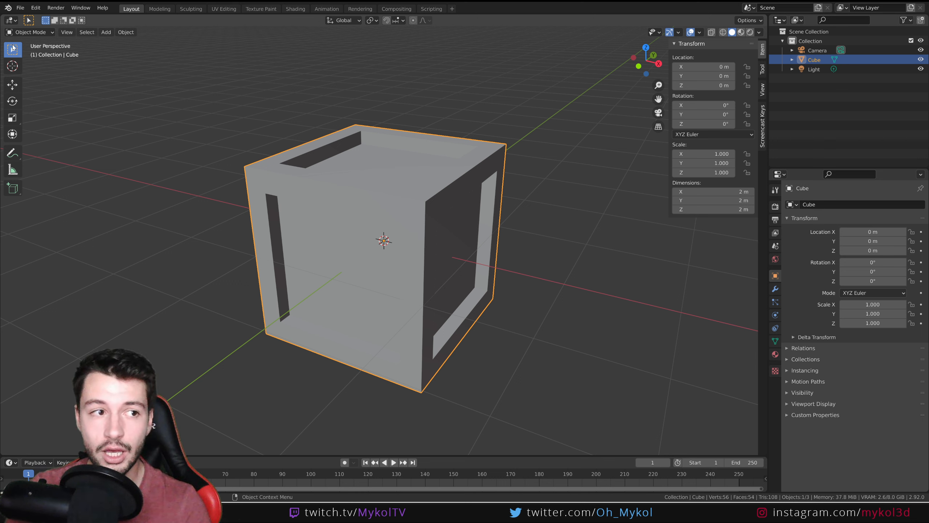
# Switch the cube to Texture Paint mode and return it to Object Mode.
pyautogui.click(22, 33)
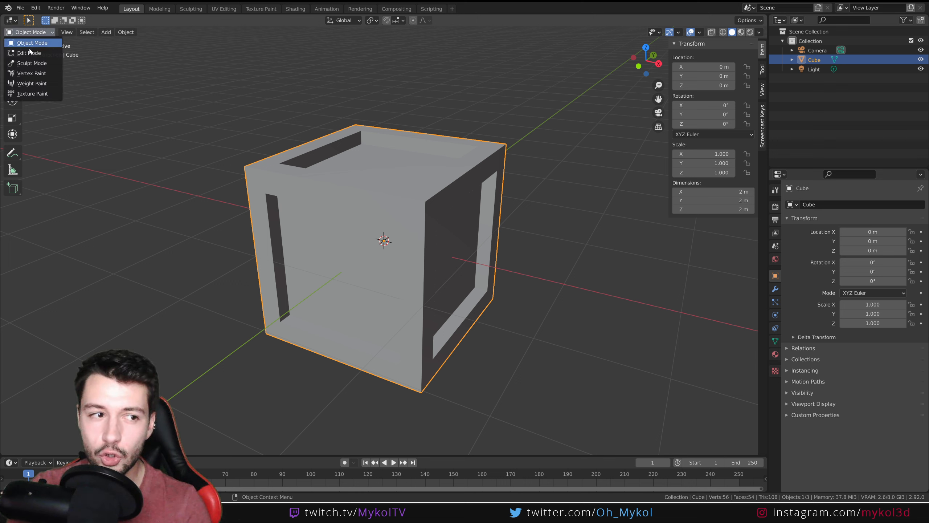
pyautogui.click(27, 93)
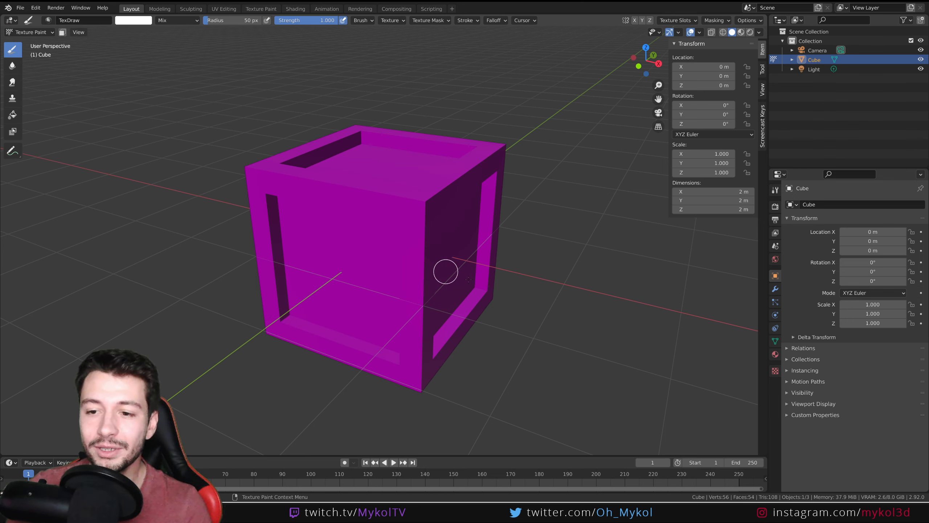
pyautogui.click(16, 32)
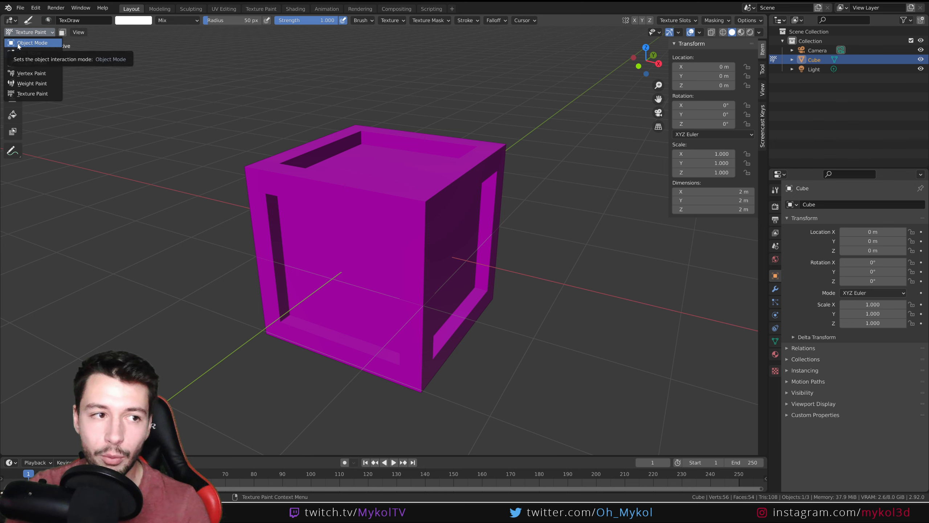
pyautogui.click(29, 43)
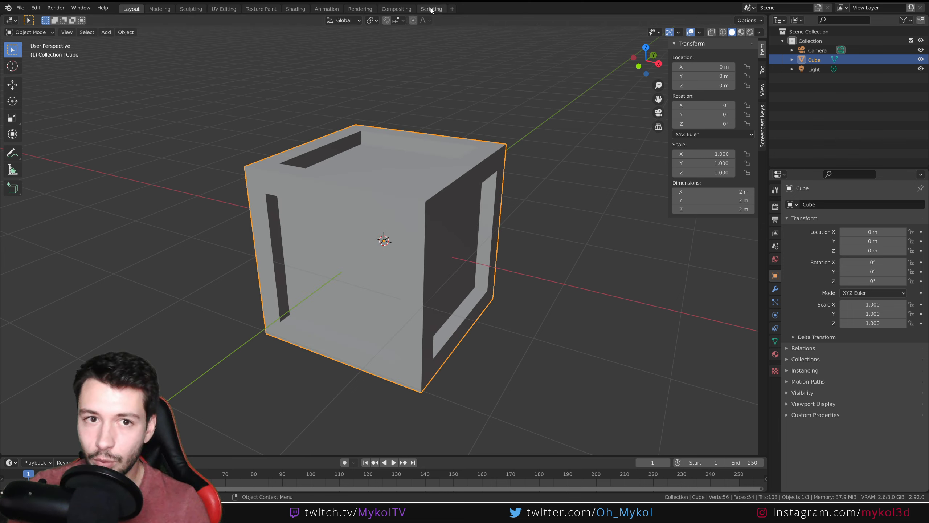
# Open the Texture Paint workspace for the cube.
pyautogui.click(261, 9)
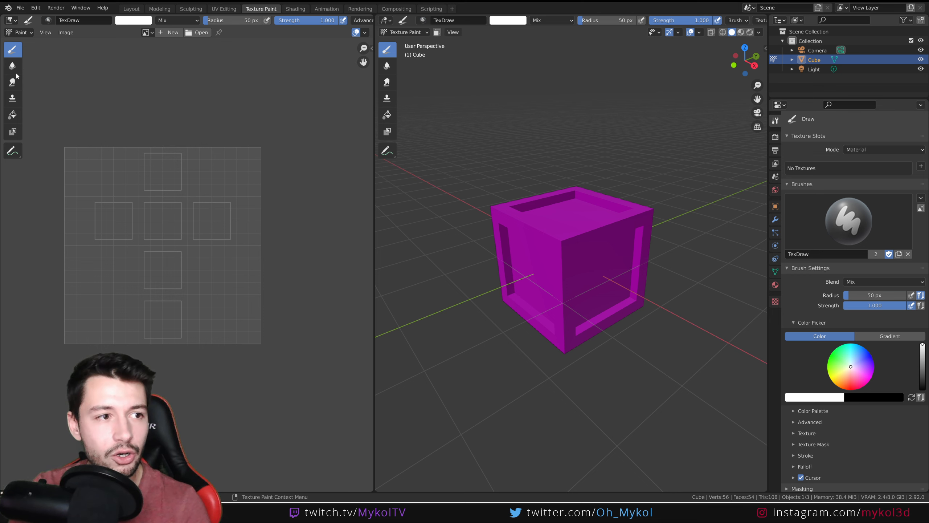
pyautogui.scroll(2, 216, 202)
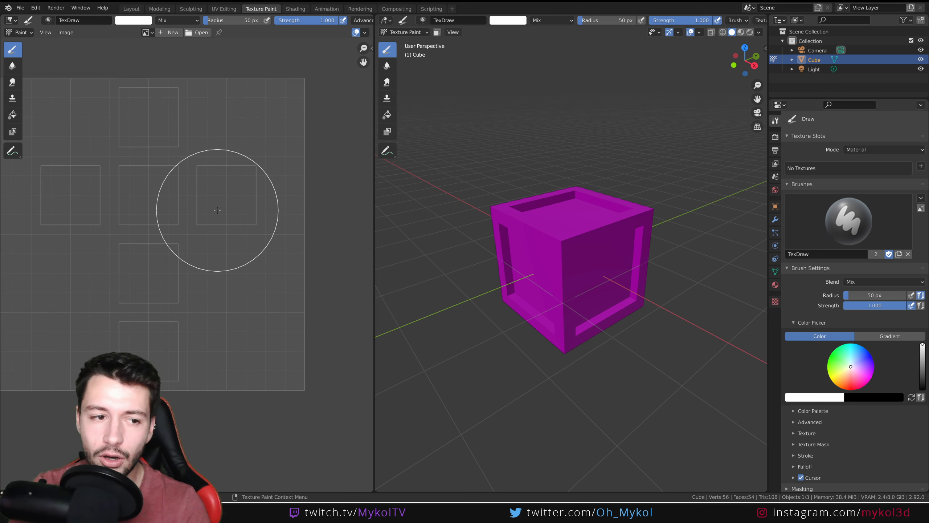
pyautogui.moveTo(216, 201); pyautogui.dragTo(200, 245, button='middle')
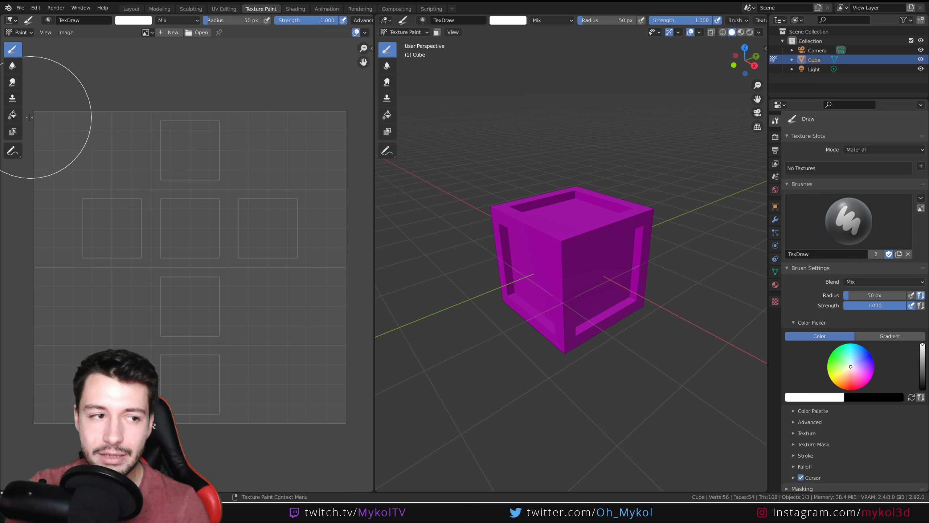
pyautogui.click(11, 20)
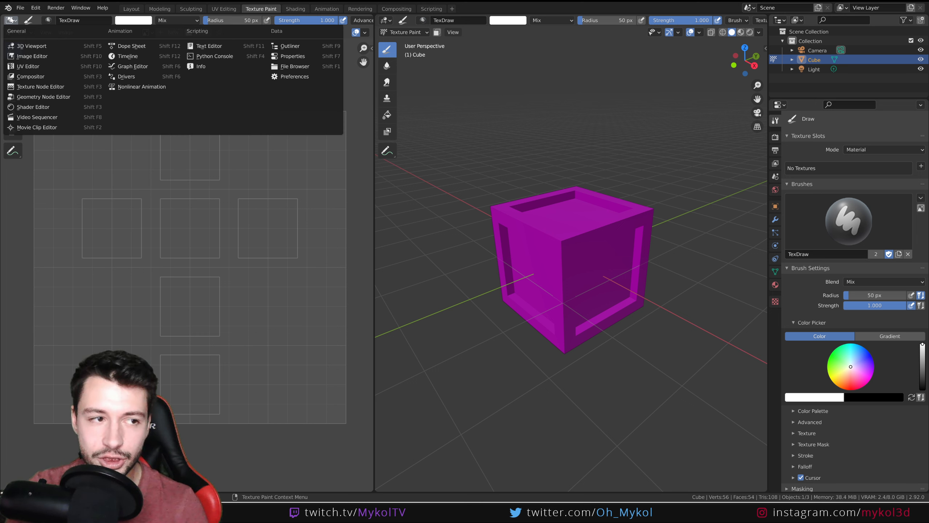
pyautogui.click(12, 55)
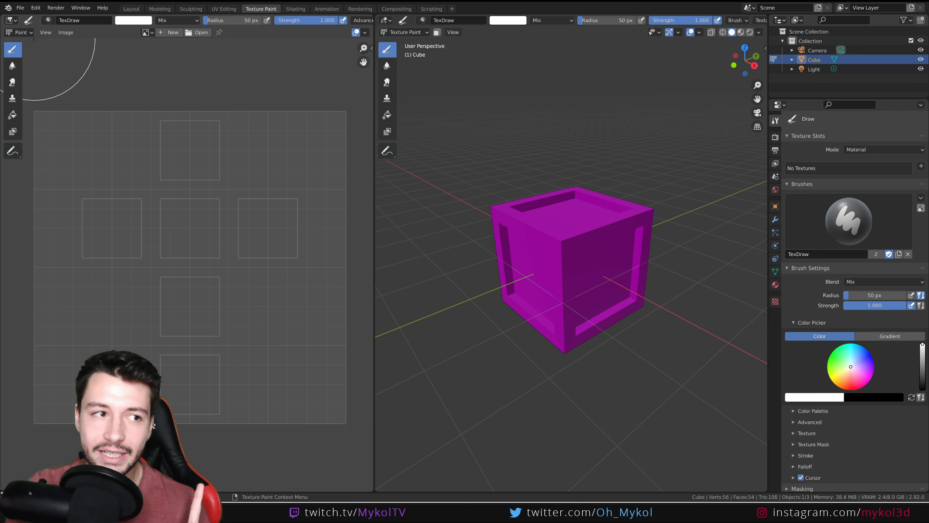
pyautogui.click(20, 33)
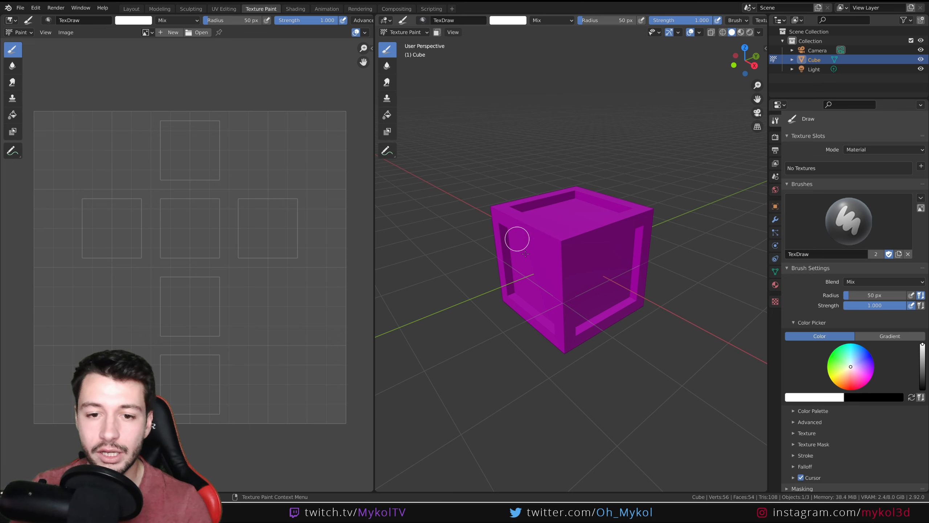
pyautogui.click(540, 234)
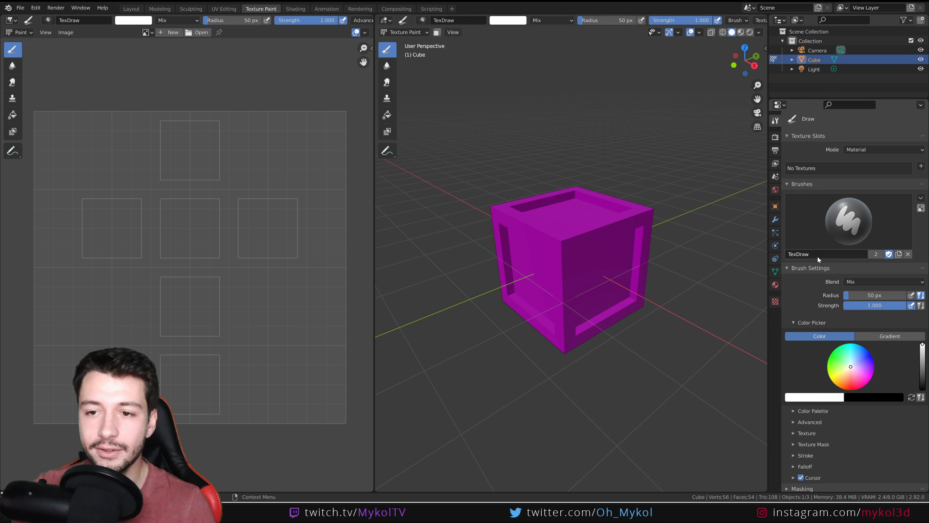
pyautogui.click(776, 138)
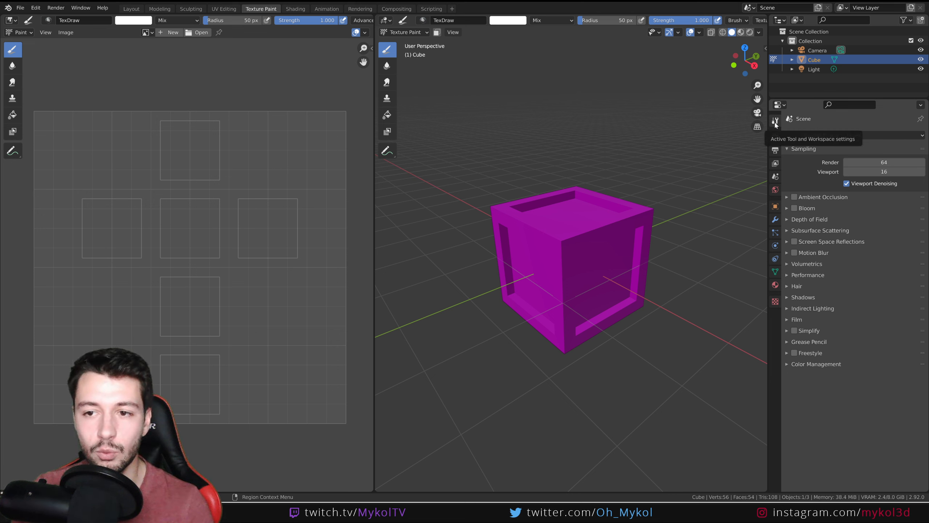
pyautogui.click(776, 122)
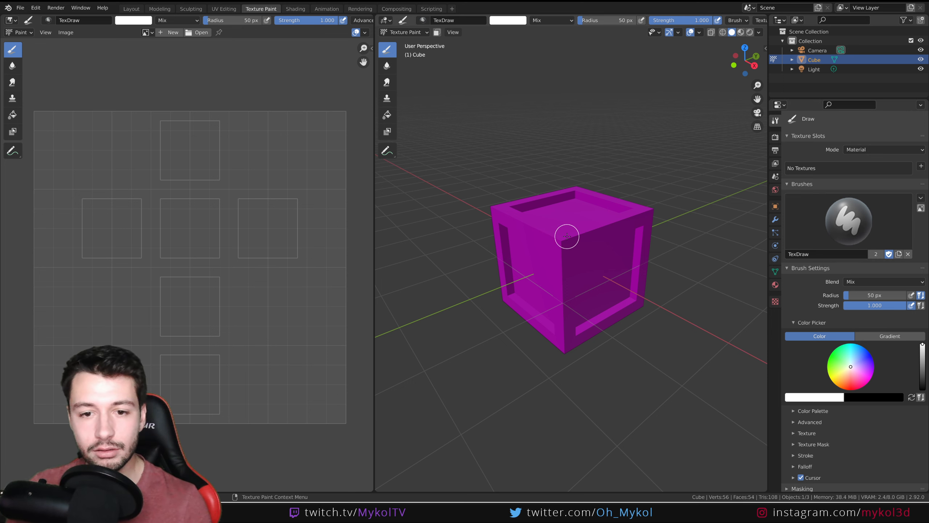
# Try to paint on the cube's upper edge with the TexDraw brush.
pyautogui.scroll(1, 567, 236)
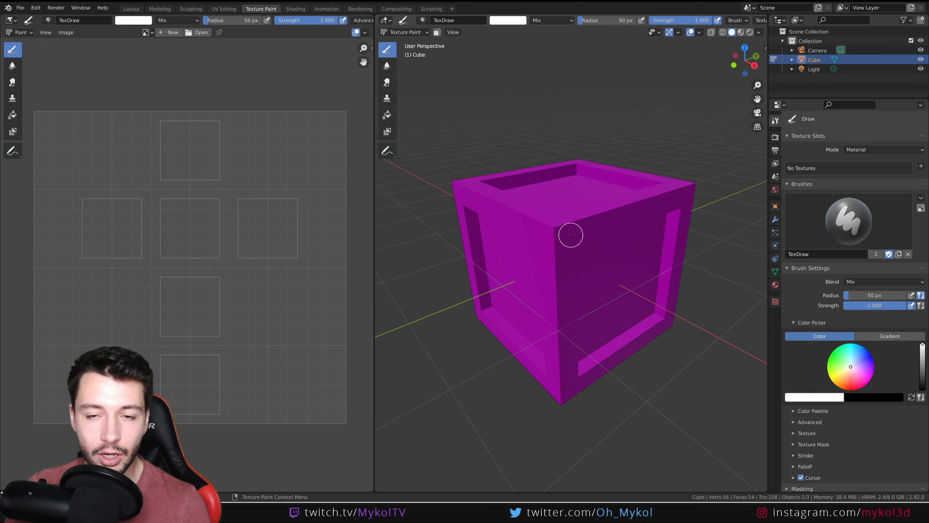
pyautogui.scroll(2, 570, 232)
pyautogui.moveTo(567, 226); pyautogui.dragTo(571, 232, button='middle')
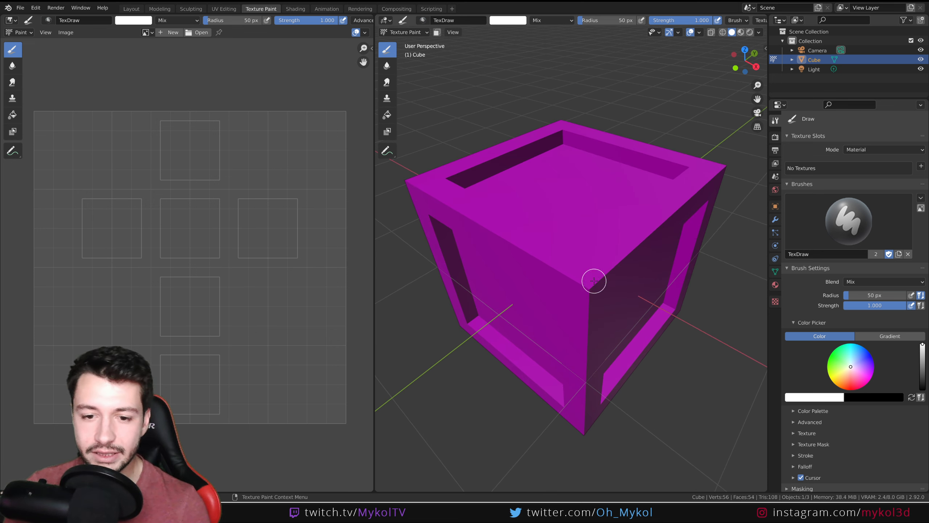
pyautogui.click(708, 176)
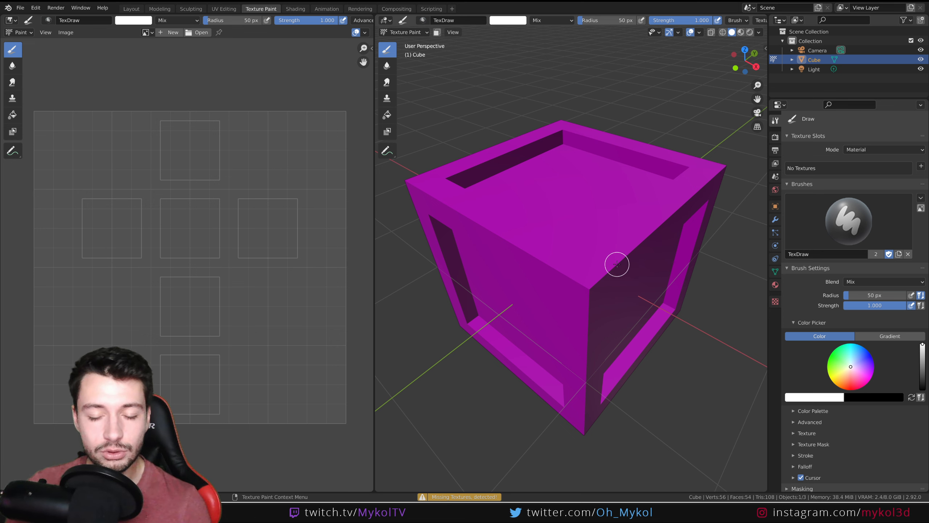
pyautogui.moveTo(617, 264); pyautogui.dragTo(620, 237, button='middle')
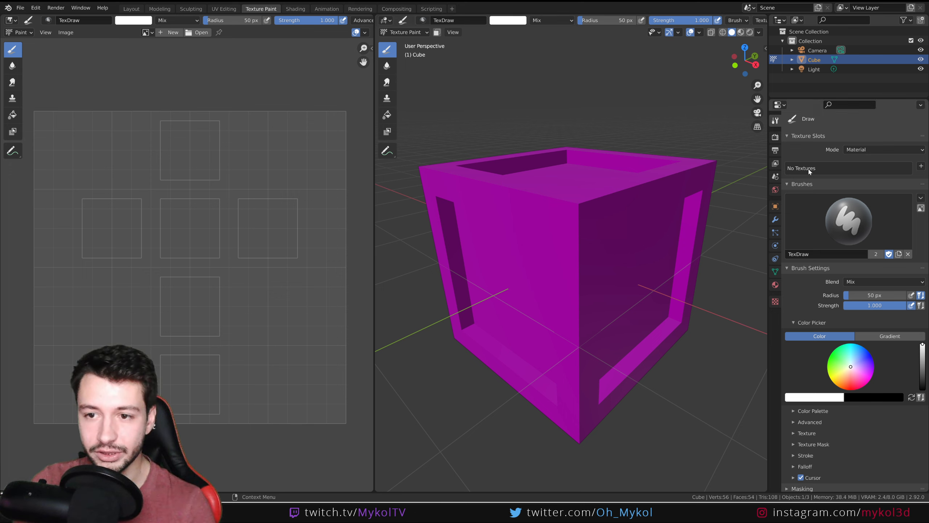
# Enlarge the Outliner area downward and change it to a Shader Editor.
pyautogui.moveTo(809, 98); pyautogui.dragTo(809, 265)
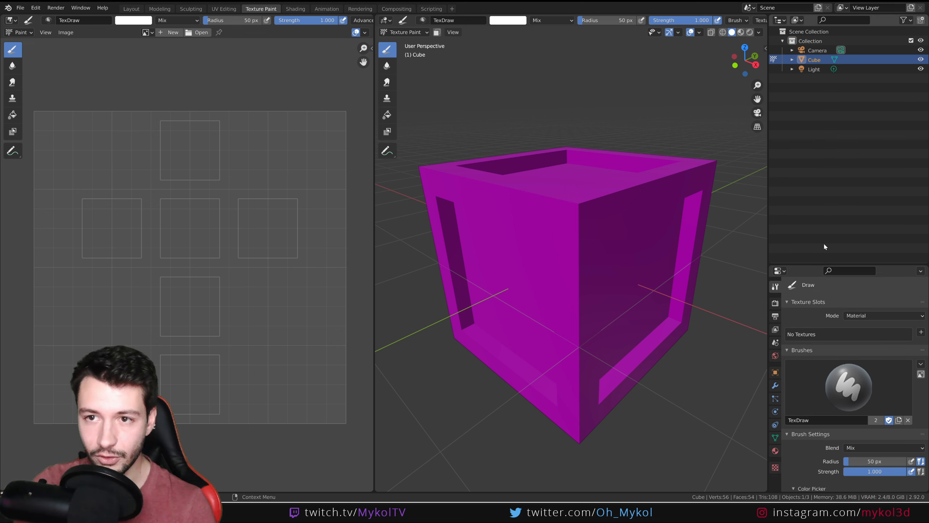
pyautogui.click(777, 22)
pyautogui.click(508, 105)
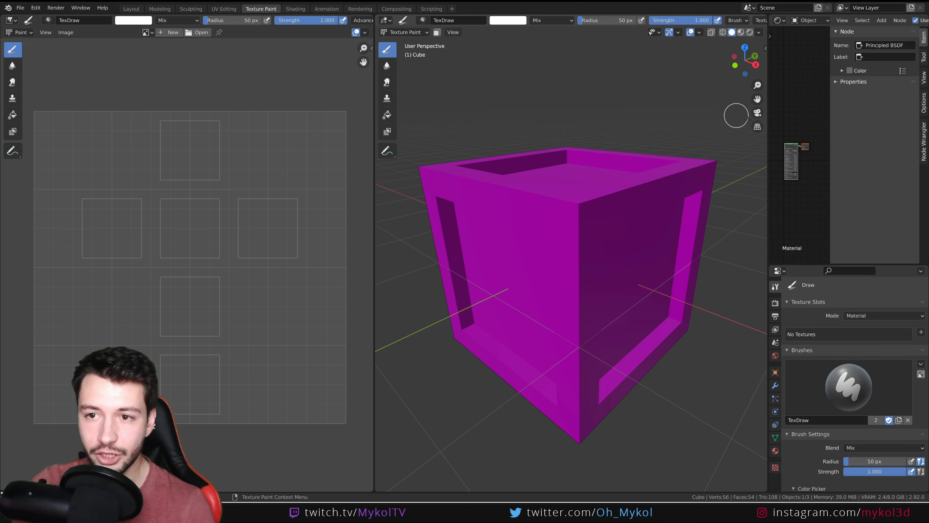
# Hide the Shader Editor's sidebar and widen its area to make room for the Principled BSDF node.
pyautogui.press('n')
pyautogui.scroll(7, 793, 146)
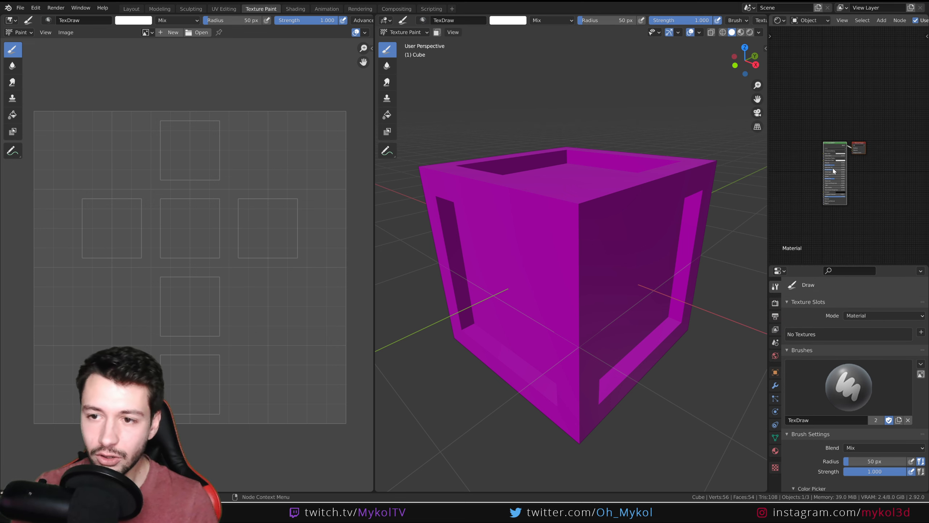
pyautogui.moveTo(833, 162); pyautogui.dragTo(867, 89, button='middle')
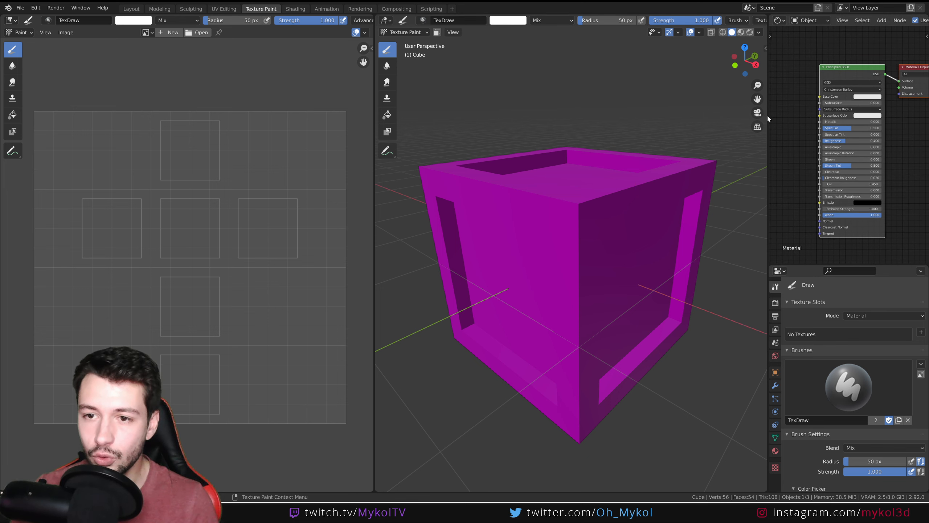
pyautogui.moveTo(768, 117); pyautogui.dragTo(695, 127)
pyautogui.scroll(3, 822, 142)
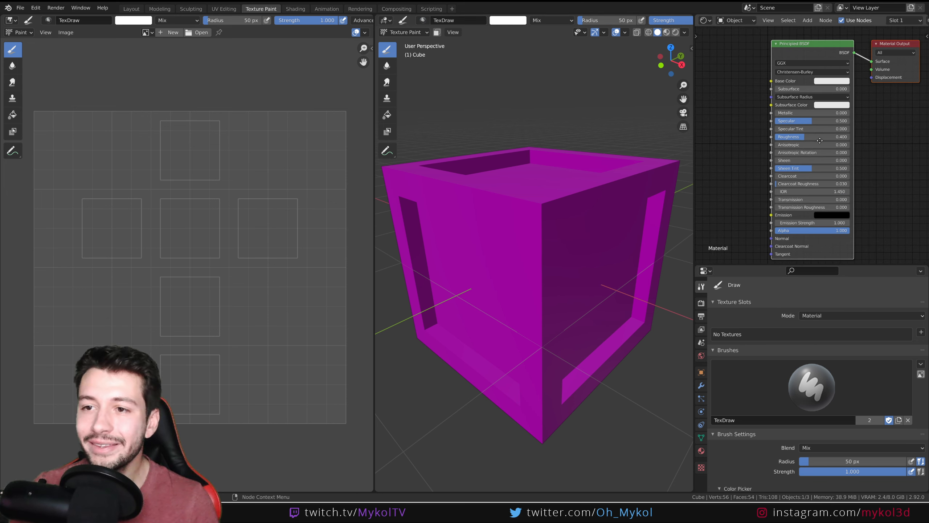
pyautogui.moveTo(820, 140); pyautogui.dragTo(872, 136, button='middle')
pyautogui.scroll(-1, 614, 184)
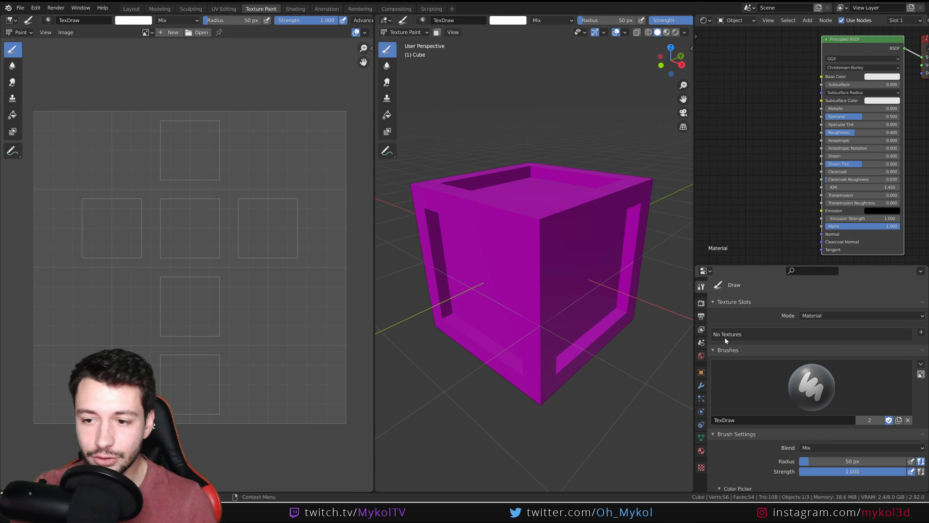
# Start adding a Base Color texture paint slot with its width and height set to 2048 px.
pyautogui.click(920, 333)
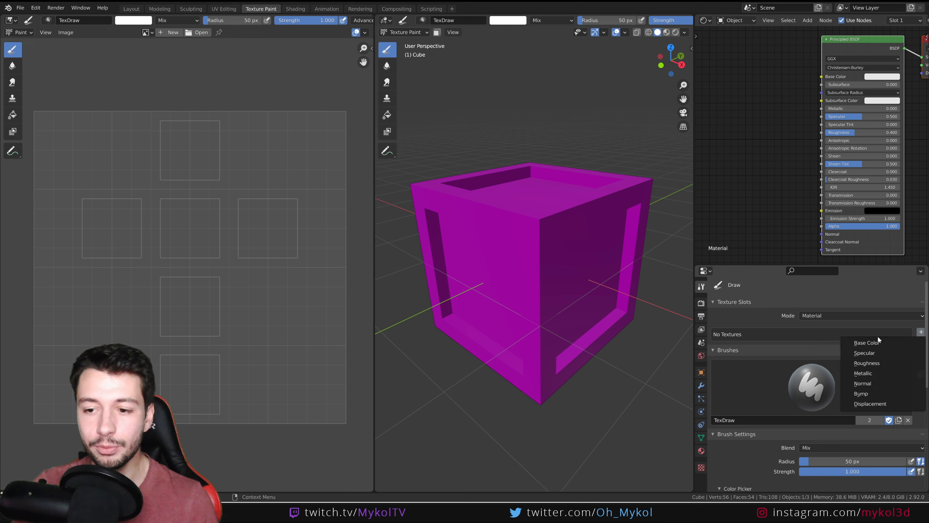
pyautogui.click(861, 344)
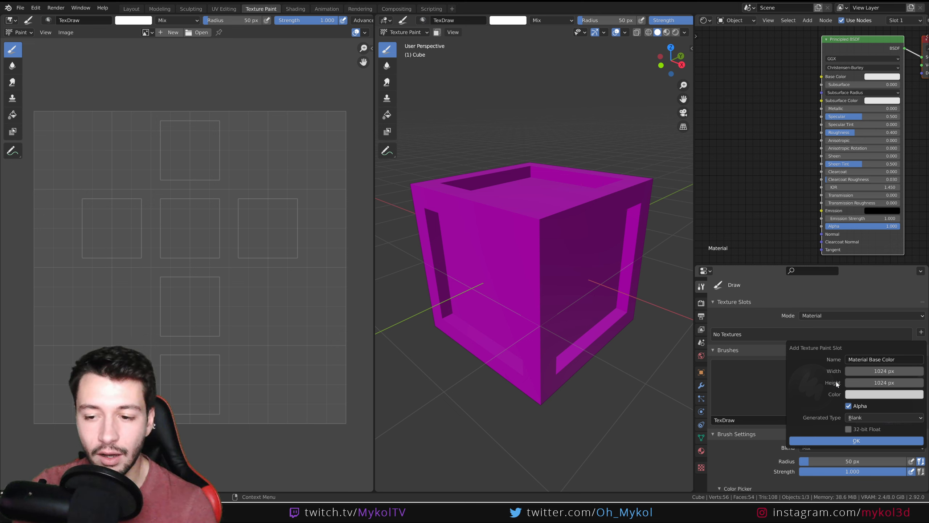
pyautogui.click(869, 372)
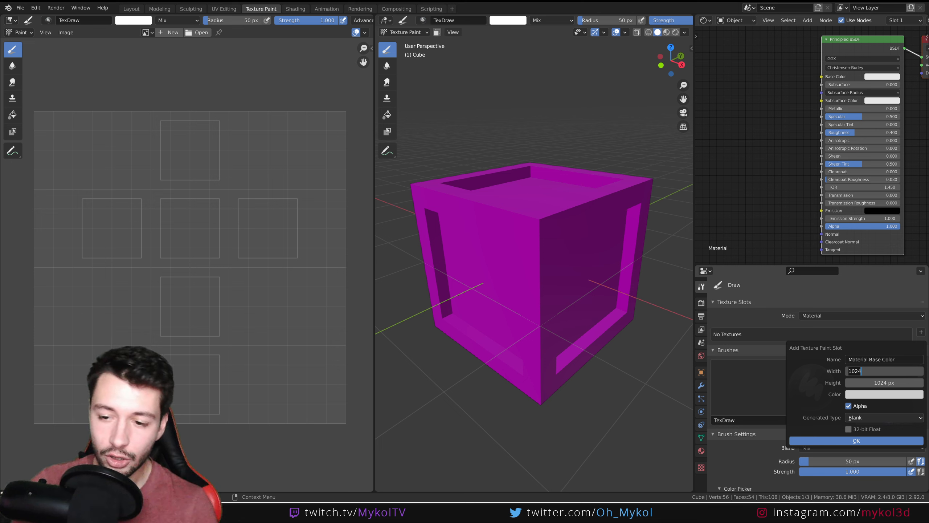
pyautogui.write('2048')
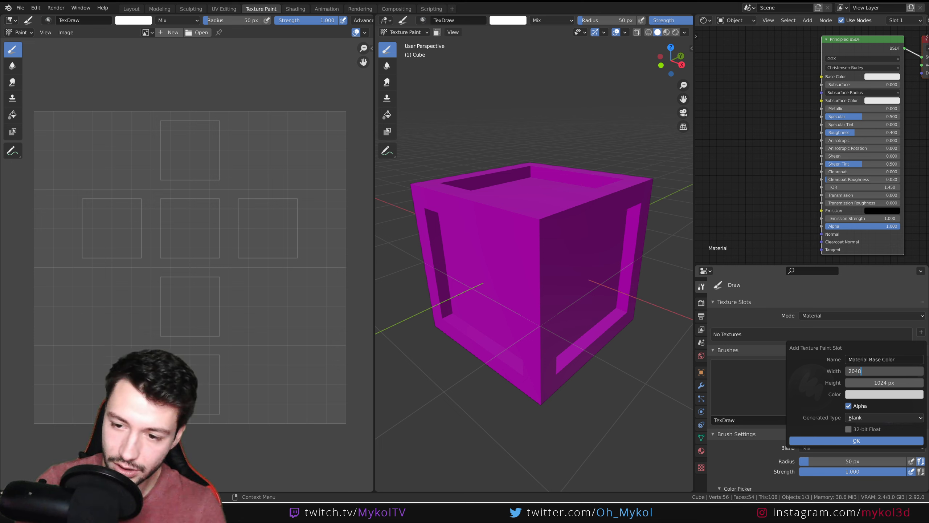
pyautogui.press('Return')
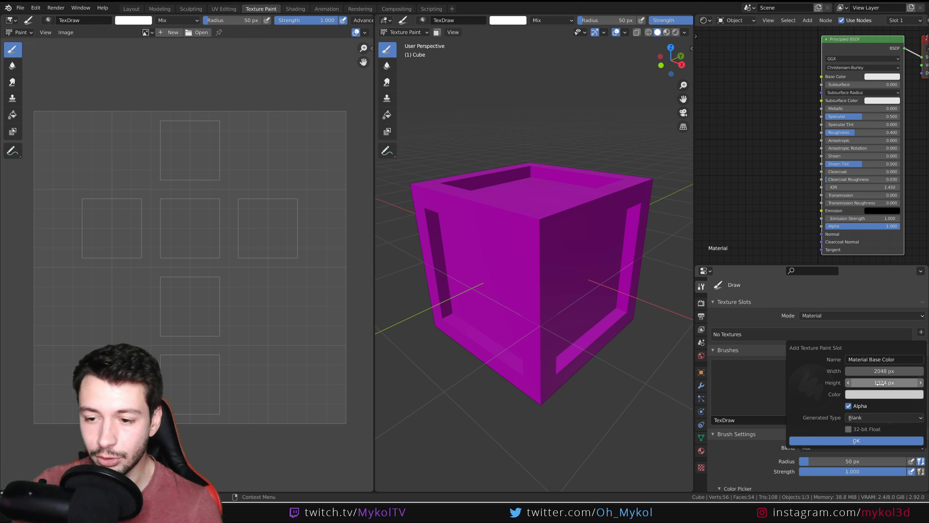
pyautogui.click(880, 383)
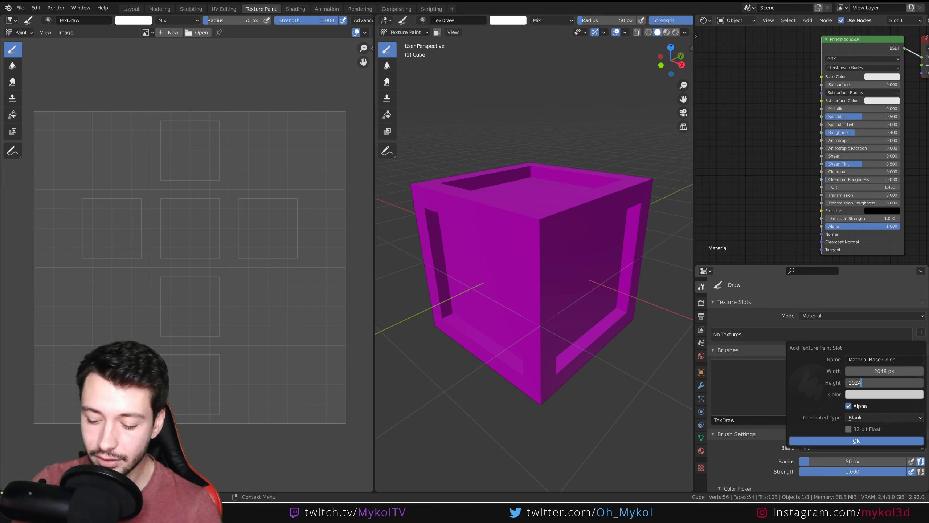
pyautogui.write('*2')
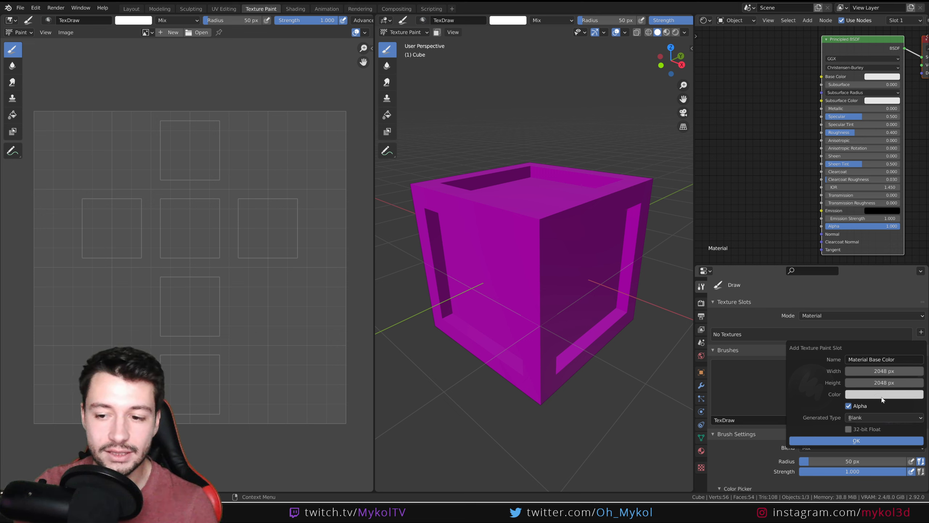
# Darken the new texture's fill color to a mid grey with V 0.512 and create the Material Base Color slot.
pyautogui.click(883, 395)
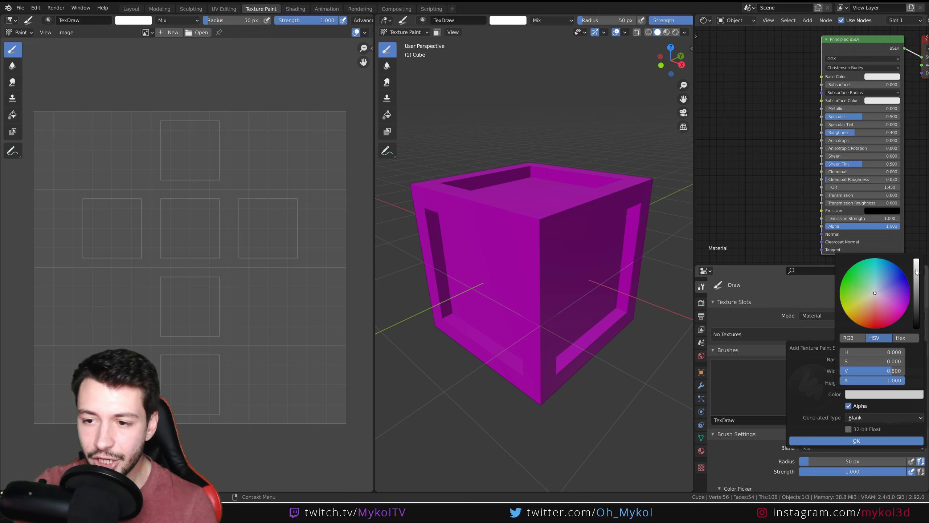
pyautogui.moveTo(917, 271); pyautogui.dragTo(917, 290)
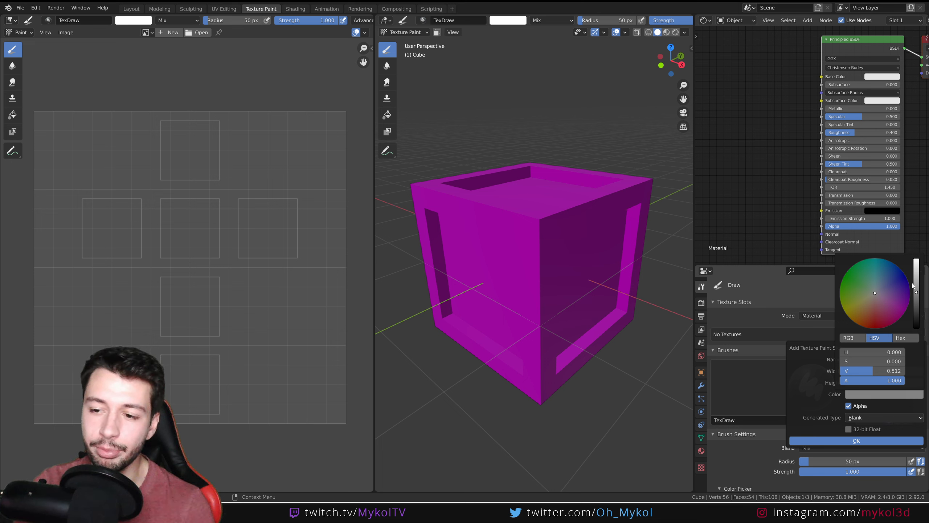
pyautogui.click(842, 442)
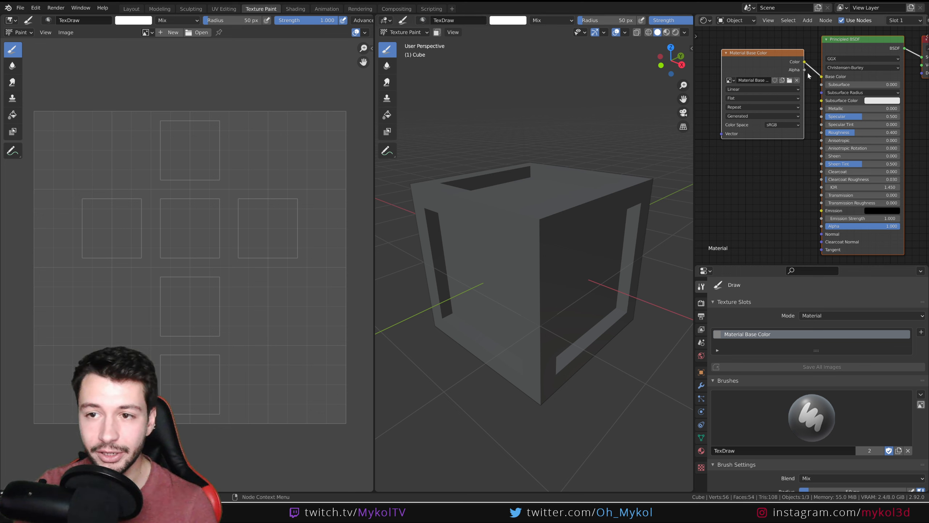
# Move the Material Base Color texture node slightly farther from the Principled BSDF node.
pyautogui.moveTo(763, 69); pyautogui.dragTo(750, 76, button='middle')
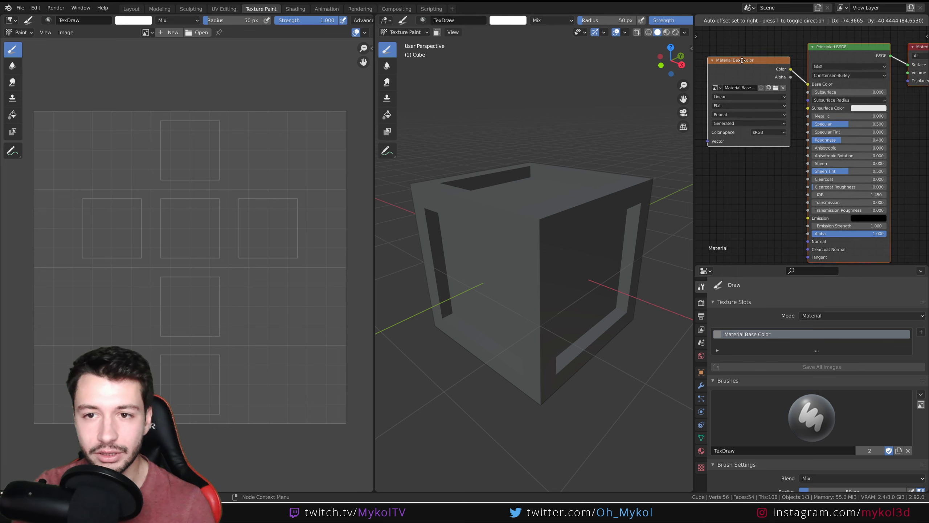
pyautogui.moveTo(737, 62)
pyautogui.mouseDown()
pyautogui.moveTo(745, 57)
pyautogui.moveTo(733, 66)
pyautogui.mouseUp()
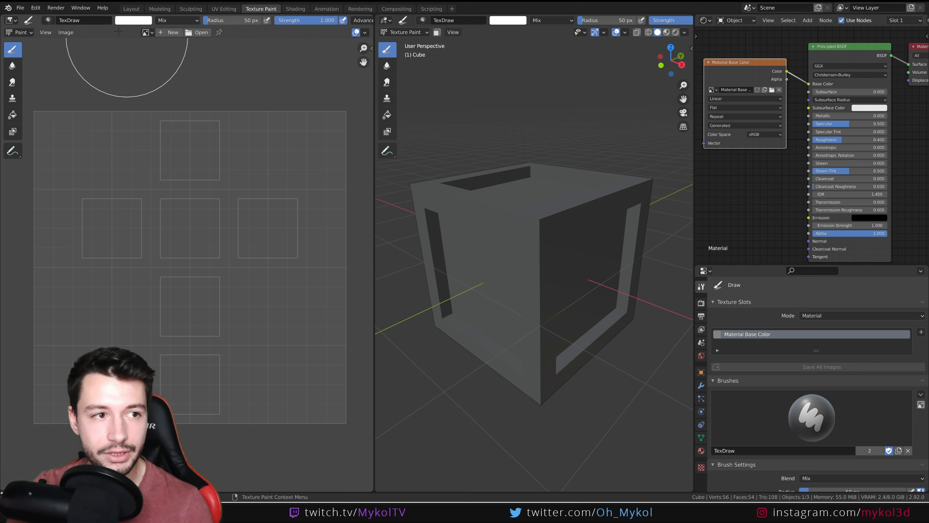
# Display the Material Base Color image in the image editor and fit the whole texture in view.
pyautogui.click(147, 33)
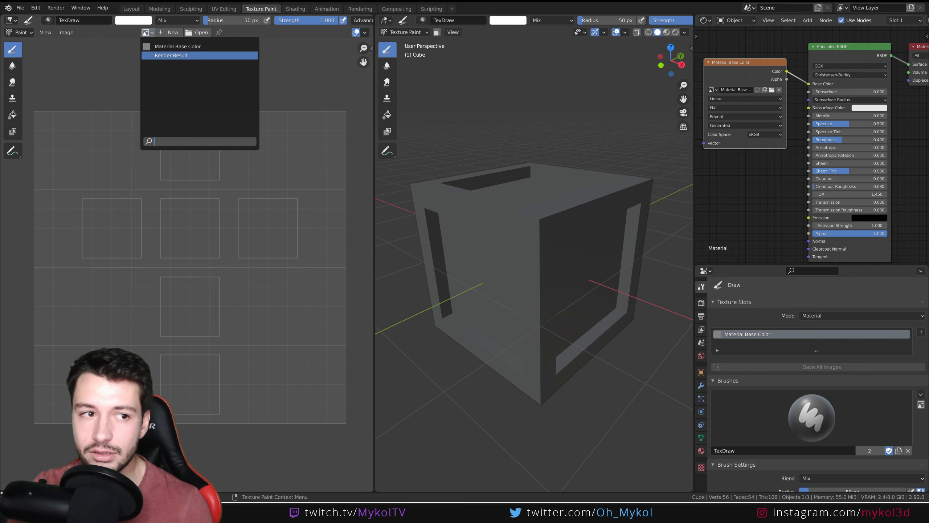
pyautogui.click(177, 46)
pyautogui.scroll(-7, 190, 252)
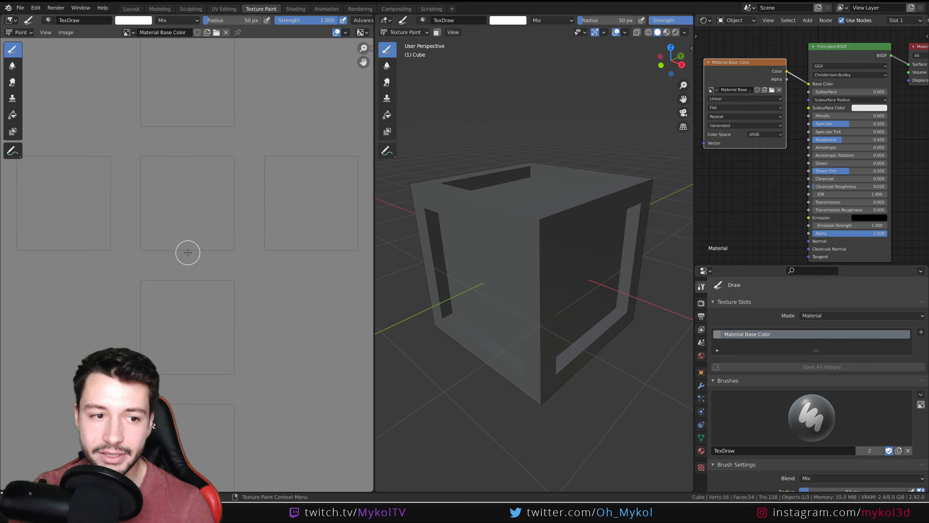
pyautogui.scroll(3, 179, 270)
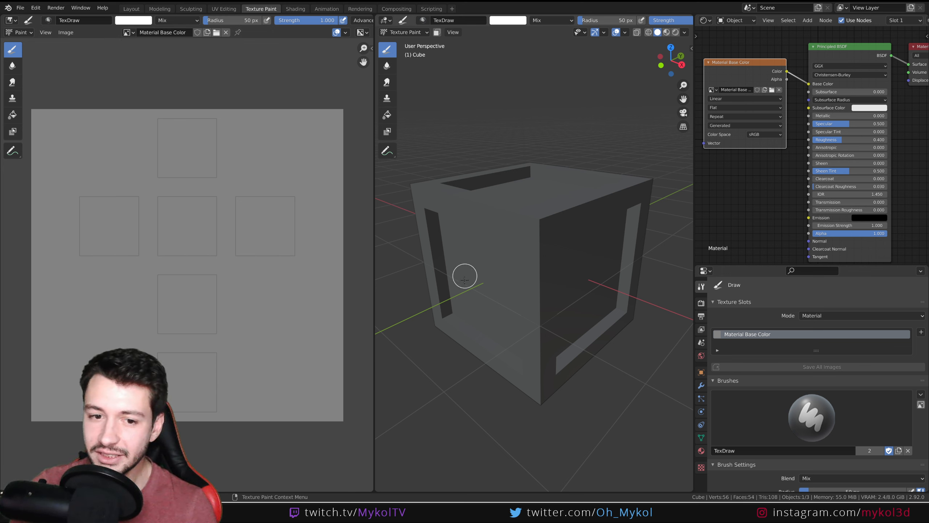
# Test white brush strokes on the cube's side and top faces, and undo them.
pyautogui.moveTo(468, 292)
pyautogui.mouseDown()
pyautogui.moveTo(482, 225)
pyautogui.moveTo(502, 192)
pyautogui.moveTo(537, 181)
pyautogui.mouseUp()
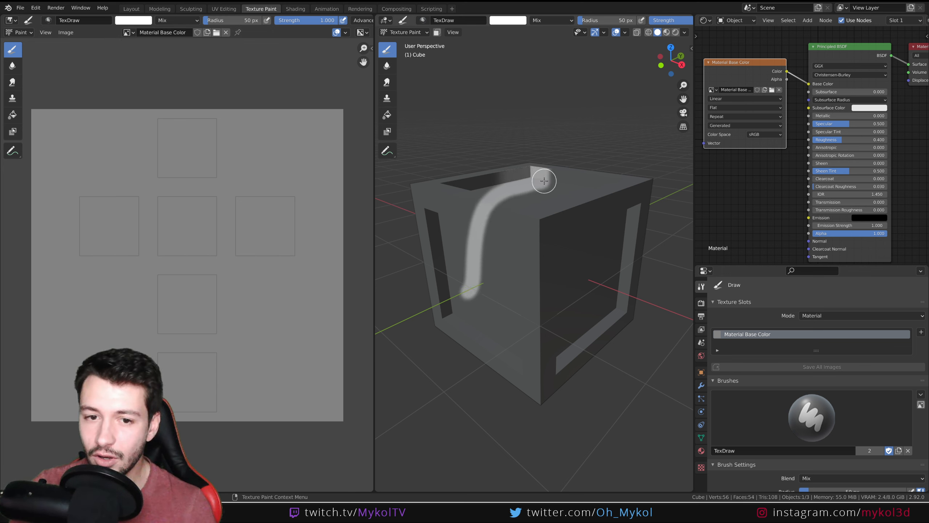
pyautogui.moveTo(556, 269)
pyautogui.mouseDown(button='middle')
pyautogui.moveTo(467, 222)
pyautogui.moveTo(492, 218)
pyautogui.mouseUp(button='middle')
pyautogui.moveTo(514, 305)
pyautogui.mouseDown(button='middle')
pyautogui.moveTo(554, 289)
pyautogui.moveTo(512, 304)
pyautogui.moveTo(484, 273)
pyautogui.mouseUp(button='middle')
pyautogui.hotkey('ctrl', 'z')
pyautogui.moveTo(479, 245)
pyautogui.mouseDown()
pyautogui.moveTo(512, 205)
pyautogui.moveTo(461, 183)
pyautogui.moveTo(541, 198)
pyautogui.mouseUp()
pyautogui.moveTo(541, 271); pyautogui.dragTo(587, 249, button='middle')
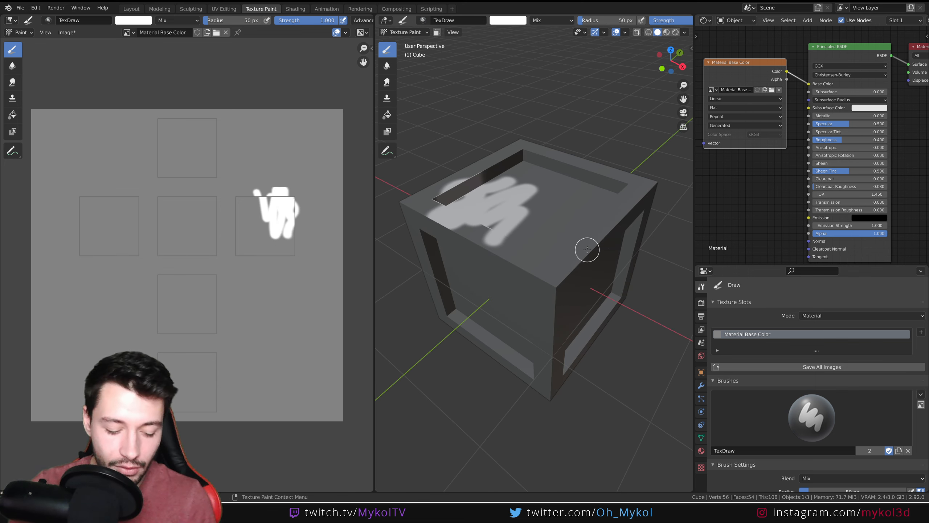
pyautogui.hotkey('ctrl', 'z')
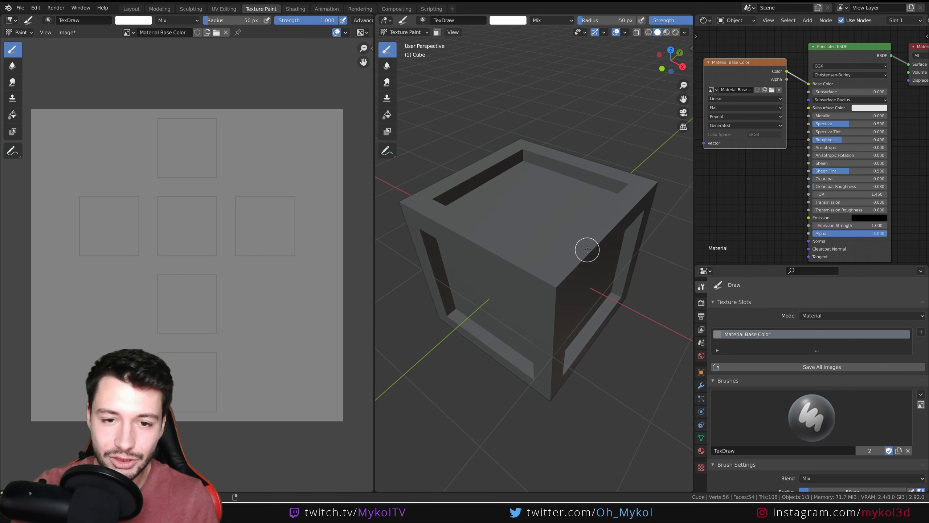
# Unwrap all faces of the cube in the Layout workspace with Smart UV Project at its default settings.
pyautogui.click(132, 9)
pyautogui.keyDown('shift'); pyautogui.click(424, 209); pyautogui.keyUp('shift')
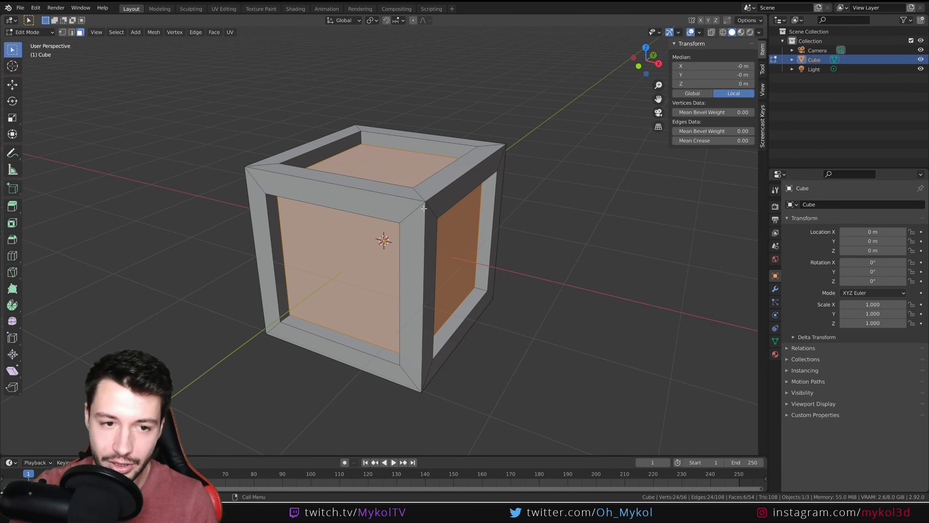
pyautogui.press('a')
pyautogui.press('u')
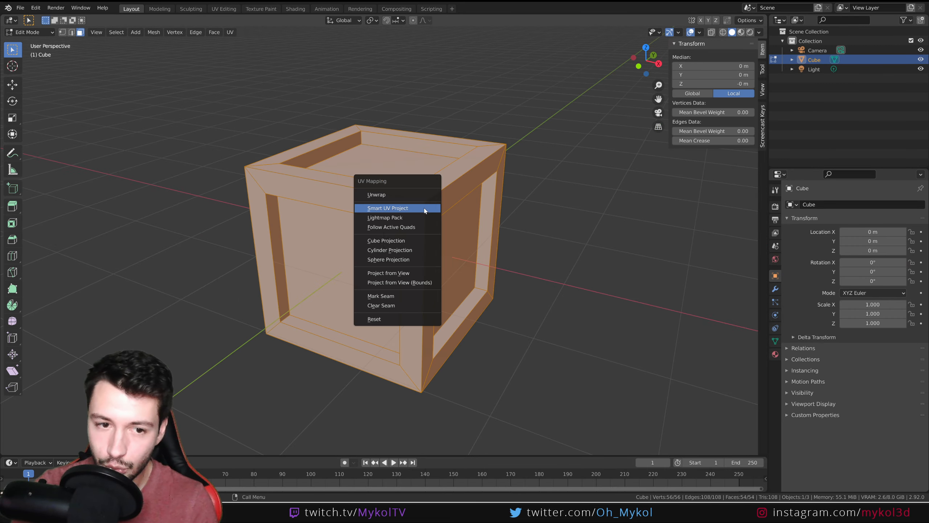
pyautogui.click(421, 208)
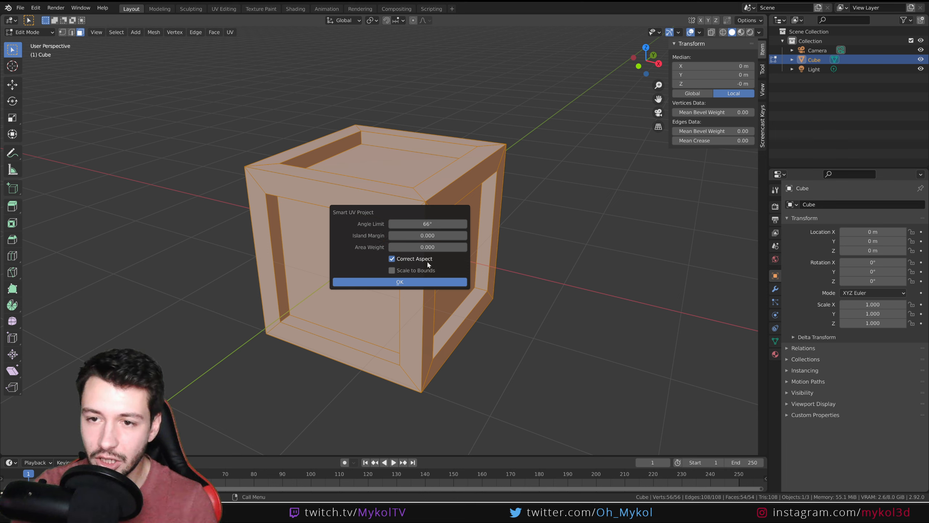
pyautogui.click(401, 281)
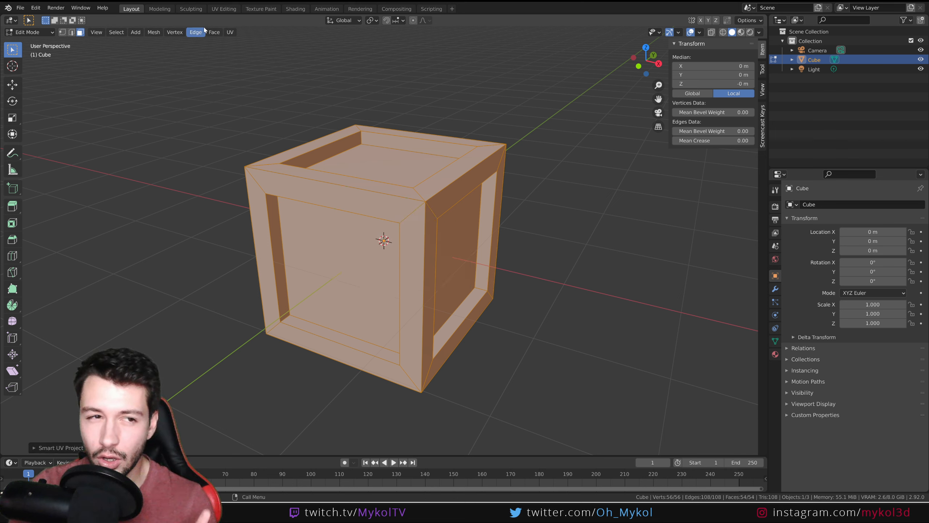
# Enable the Screencast Keys display and return the sidebar to the item's transform properties.
pyautogui.click(763, 135)
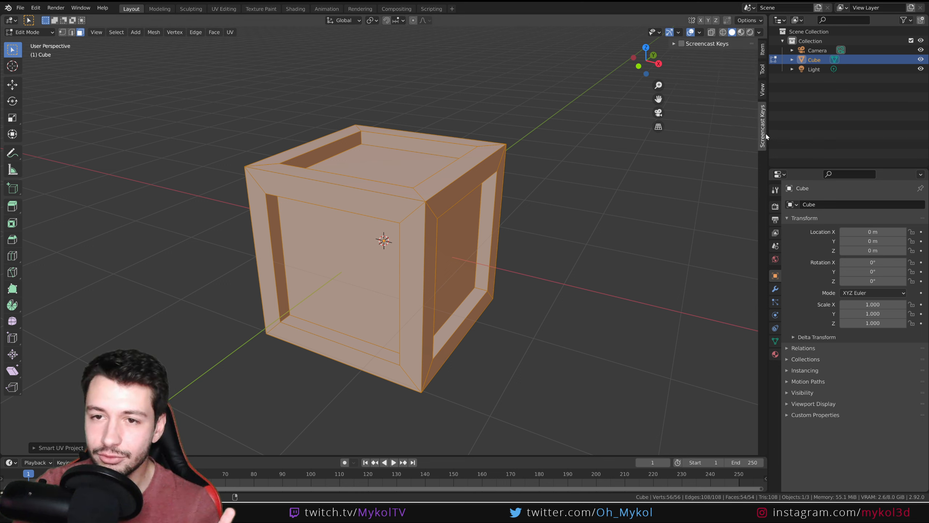
pyautogui.click(764, 50)
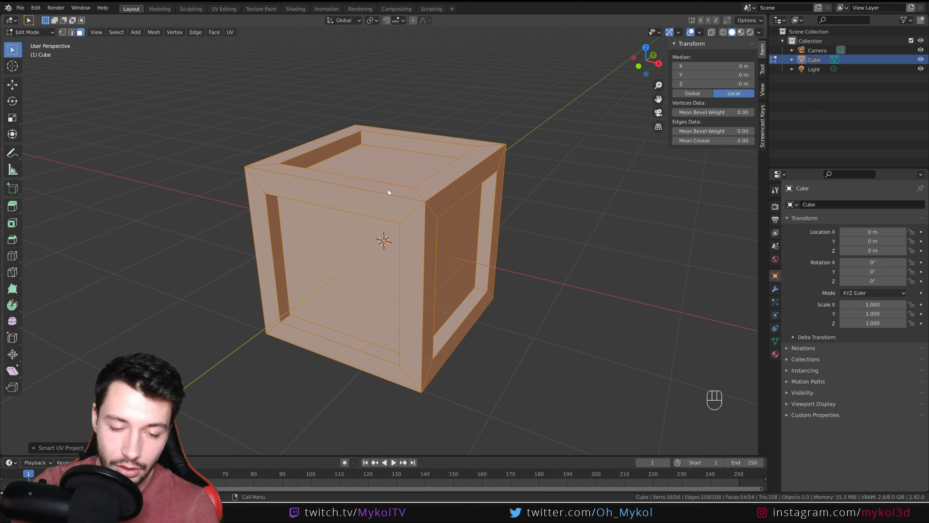
pyautogui.press('u')
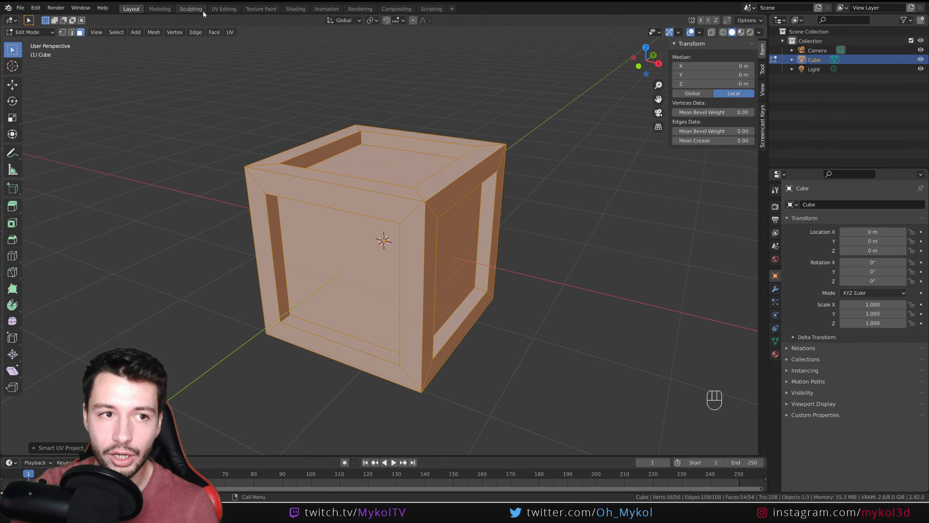
# Return to the Texture Paint workspace and widen the 3D viewport beside the node editor.
pyautogui.click(261, 8)
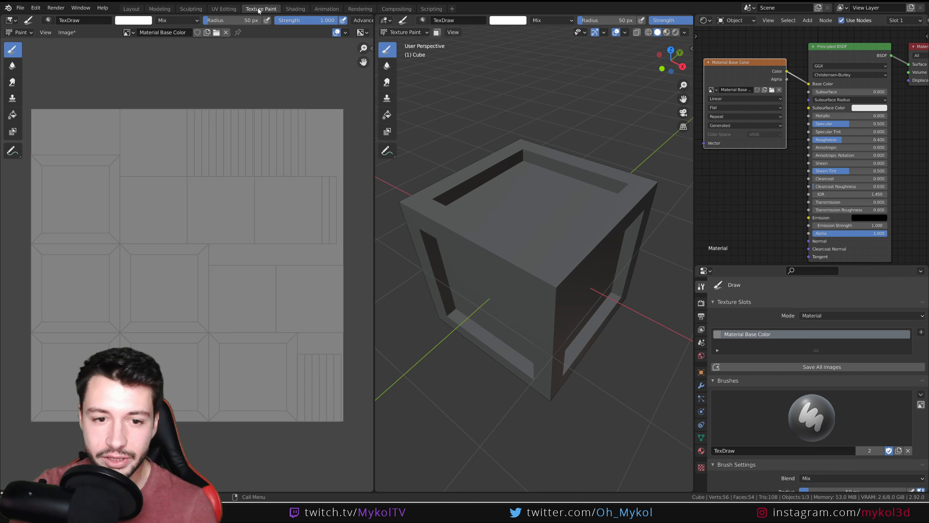
pyautogui.moveTo(451, 239)
pyautogui.mouseDown(button='middle')
pyautogui.moveTo(490, 183)
pyautogui.moveTo(524, 209)
pyautogui.mouseUp(button='middle')
pyautogui.scroll(2, 479, 186)
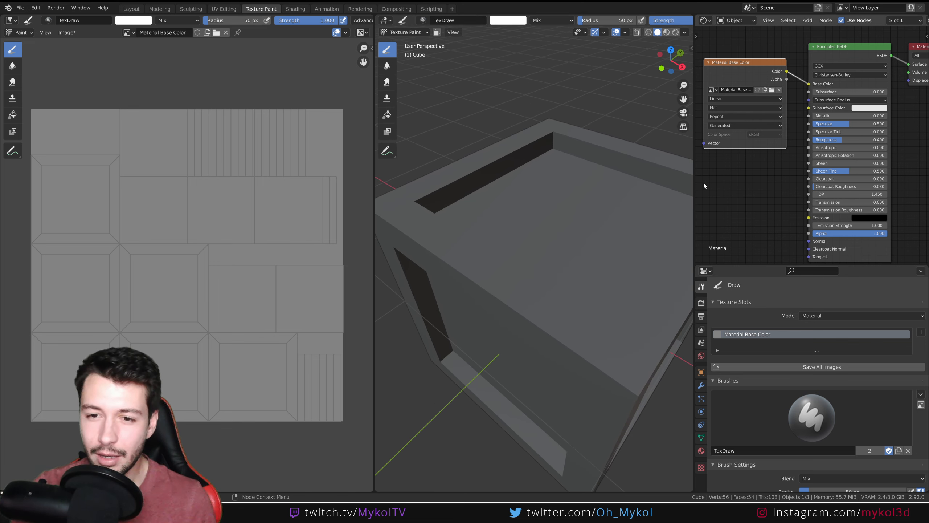
pyautogui.moveTo(695, 181); pyautogui.dragTo(791, 181)
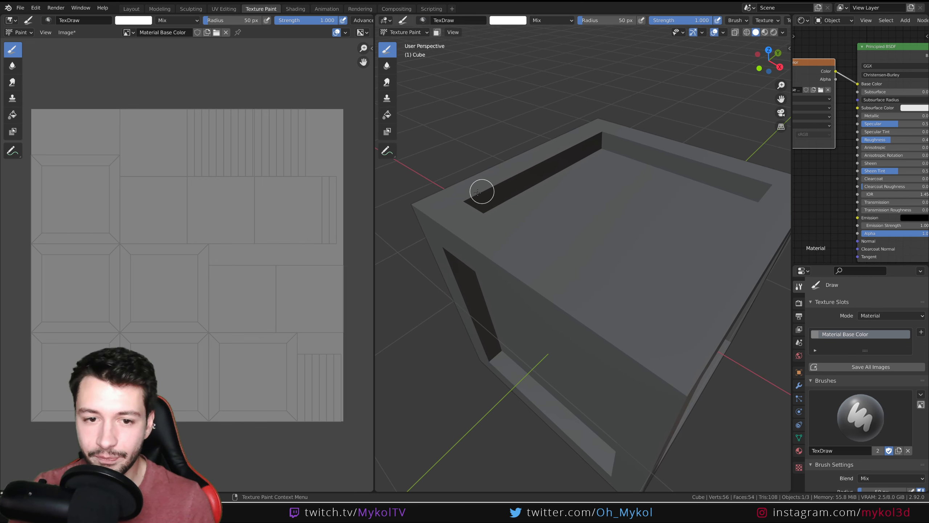
# Try painting white strokes along the recessed edges of the cube's top, and undo them.
pyautogui.moveTo(474, 196)
pyautogui.mouseDown()
pyautogui.moveTo(577, 155)
pyautogui.moveTo(481, 202)
pyautogui.moveTo(544, 179)
pyautogui.moveTo(567, 149)
pyautogui.moveTo(471, 200)
pyautogui.moveTo(495, 232)
pyautogui.mouseUp()
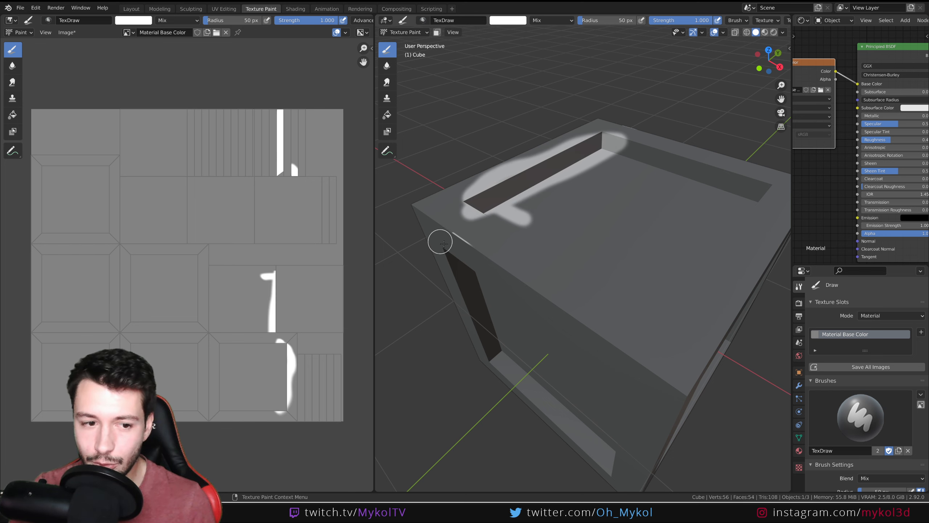
pyautogui.scroll(2, 446, 245)
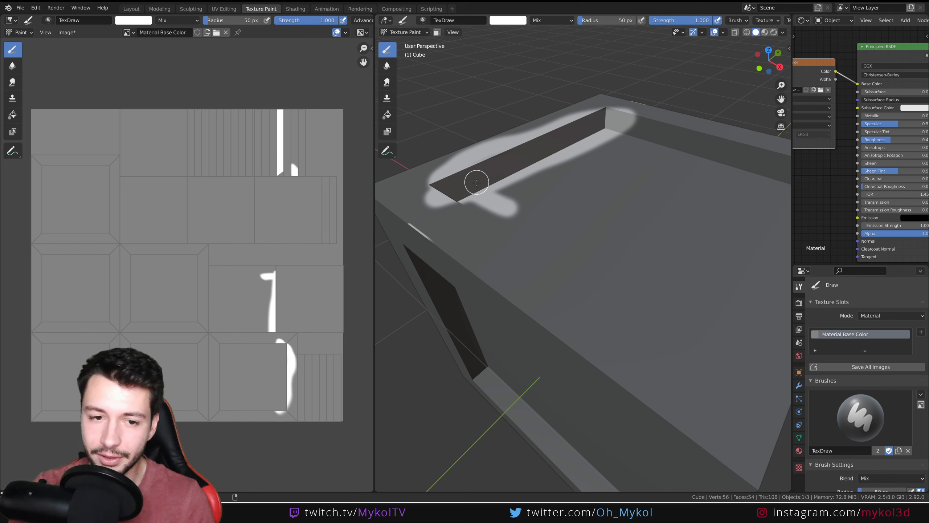
pyautogui.hotkey('ctrl', 'z')
pyautogui.moveTo(435, 187)
pyautogui.mouseDown()
pyautogui.moveTo(603, 108)
pyautogui.moveTo(590, 131)
pyautogui.moveTo(489, 182)
pyautogui.moveTo(612, 116)
pyautogui.moveTo(644, 136)
pyautogui.moveTo(751, 170)
pyautogui.moveTo(630, 138)
pyautogui.mouseUp()
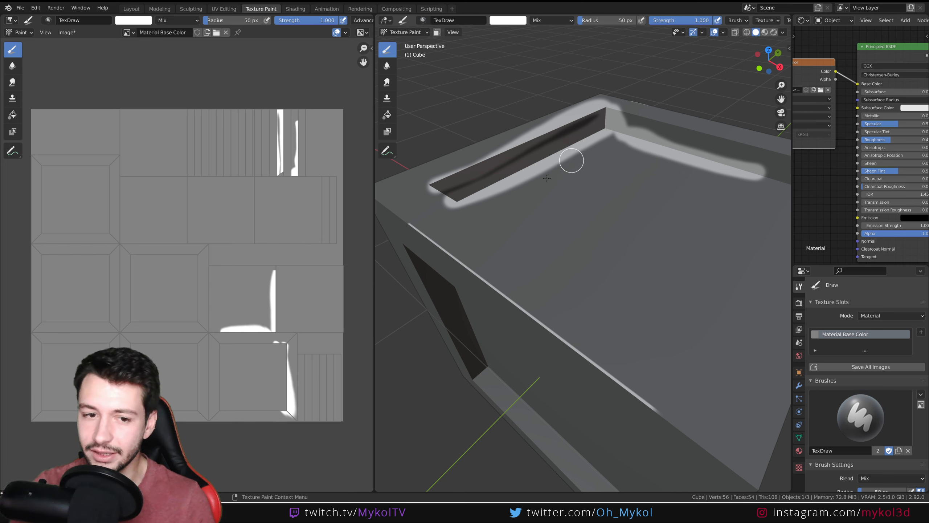
pyautogui.moveTo(448, 254)
pyautogui.mouseDown()
pyautogui.moveTo(436, 242)
pyautogui.moveTo(454, 234)
pyautogui.moveTo(499, 255)
pyautogui.mouseUp()
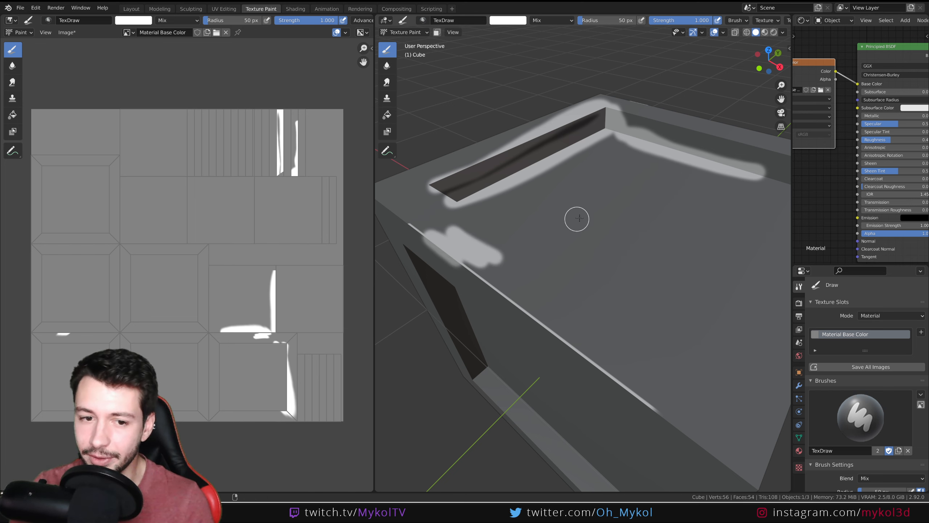
pyautogui.hotkey('ctrl', 'z')
pyautogui.hotkey('ctrl', 'z')
# Test a stroke on the cube's top panel and another on its UV island in the image, undoing both.
pyautogui.scroll(-4, 592, 218)
pyautogui.moveTo(600, 240)
pyautogui.mouseDown(button='middle')
pyautogui.moveTo(610, 221)
pyautogui.moveTo(623, 222)
pyautogui.mouseUp(button='middle')
pyautogui.scroll(1, 611, 216)
pyautogui.moveTo(589, 197)
pyautogui.mouseDown()
pyautogui.moveTo(578, 234)
pyautogui.moveTo(530, 207)
pyautogui.mouseUp()
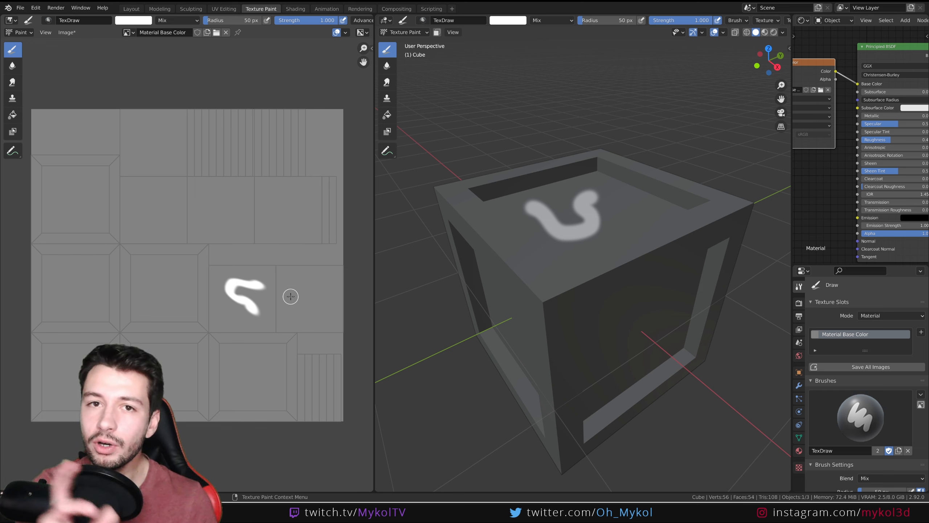
pyautogui.hotkey('ctrl', 'z')
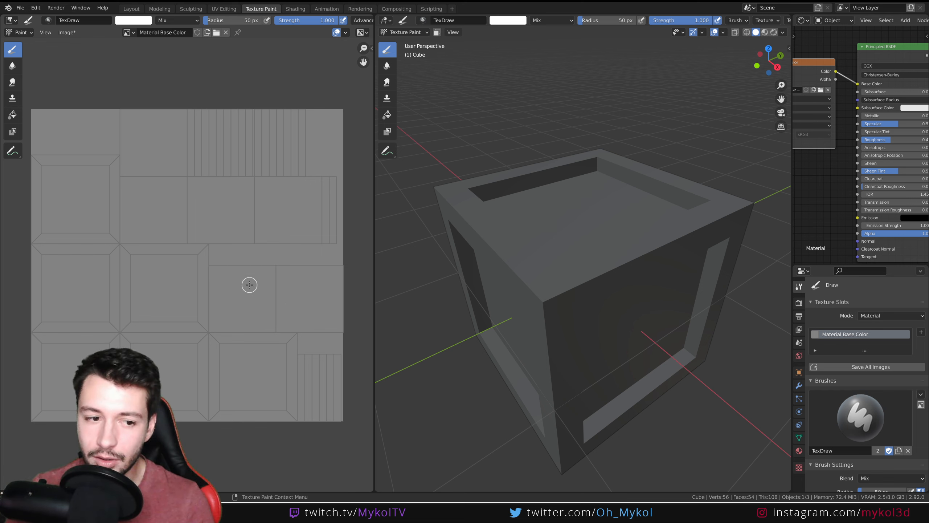
pyautogui.moveTo(249, 285)
pyautogui.mouseDown()
pyautogui.moveTo(227, 309)
pyautogui.moveTo(255, 287)
pyautogui.mouseUp()
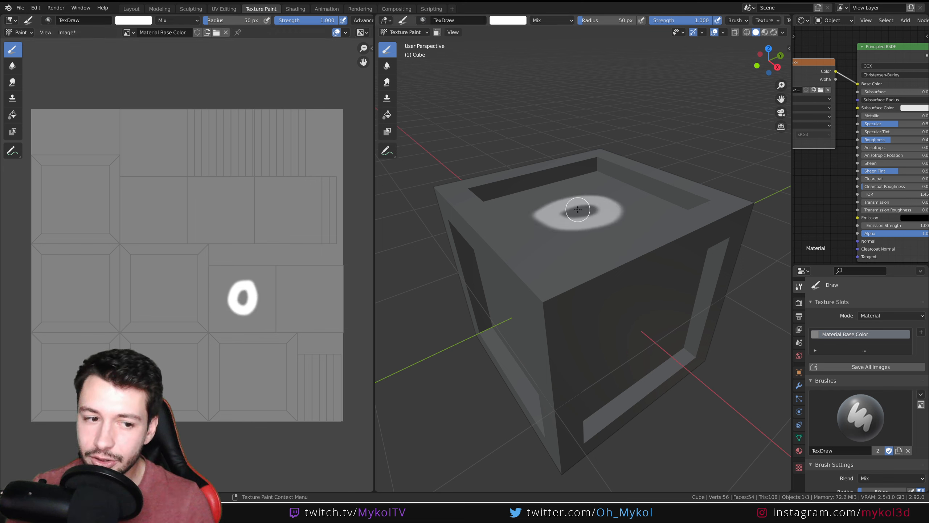
pyautogui.hotkey('ctrl', 'z')
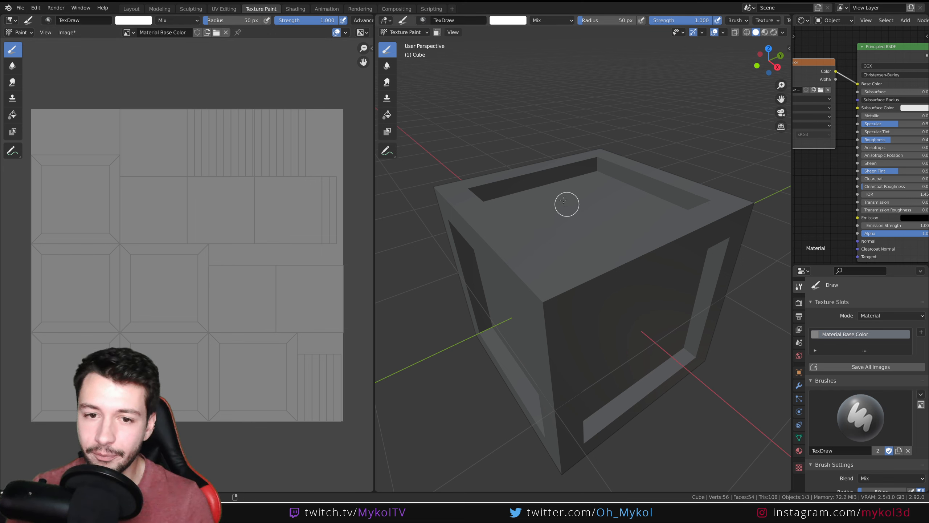
# Test strokes across the top recess's inner wall and over its narrow UV strips in the image, and undo them.
pyautogui.scroll(1, 254, 181)
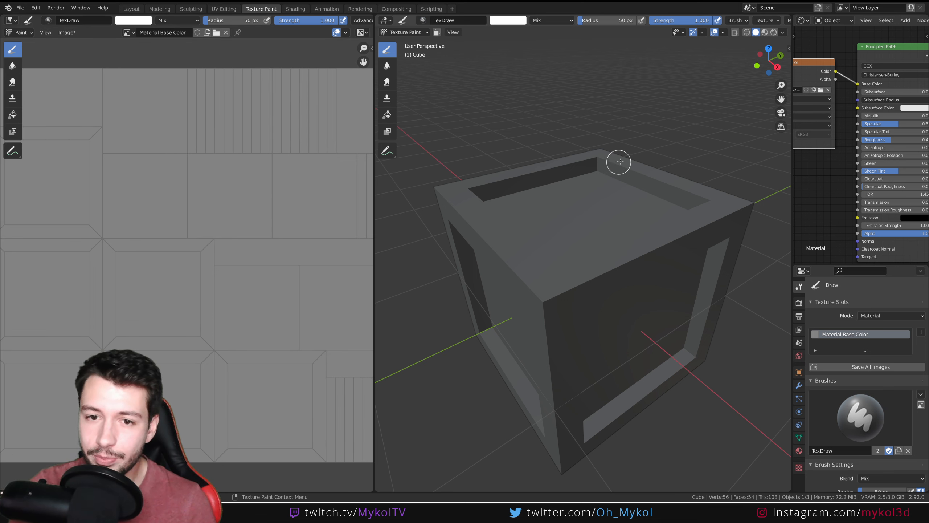
pyautogui.moveTo(608, 159)
pyautogui.mouseDown()
pyautogui.moveTo(666, 198)
pyautogui.moveTo(617, 179)
pyautogui.mouseUp()
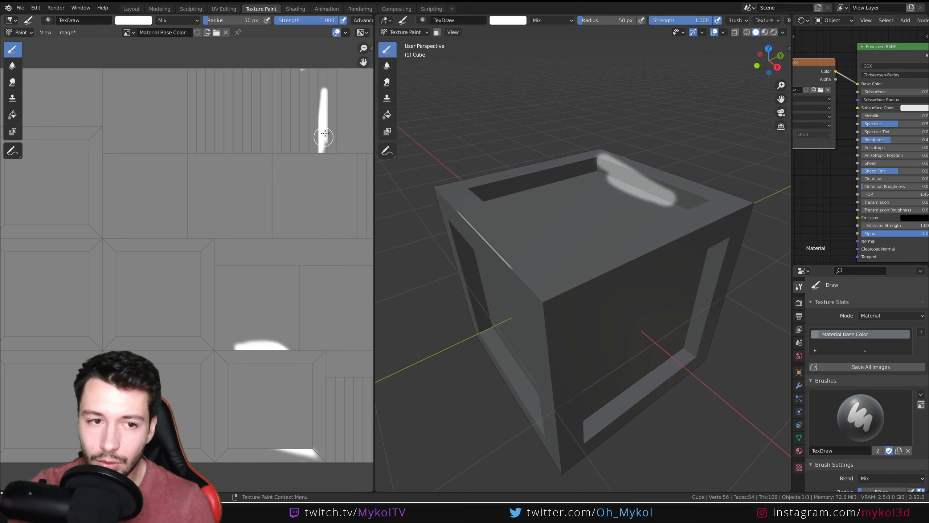
pyautogui.moveTo(329, 134); pyautogui.dragTo(328, 79)
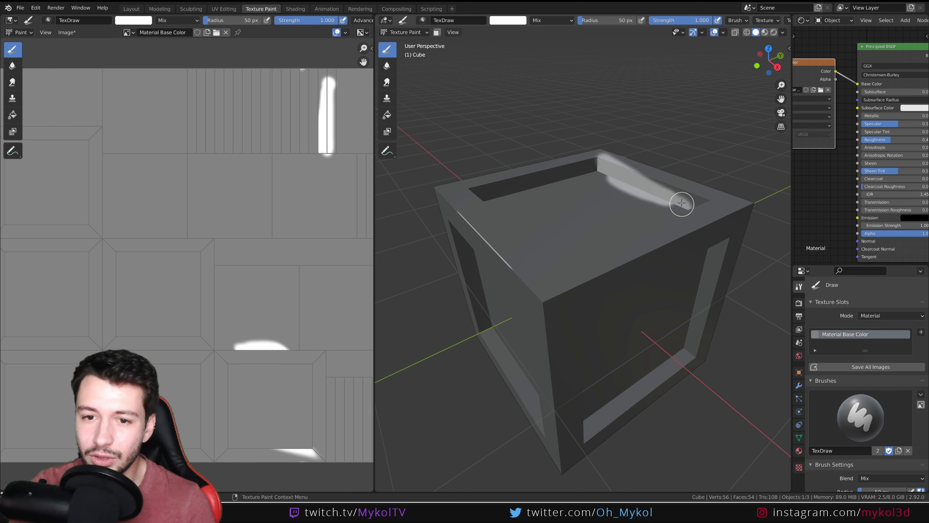
pyautogui.hotkey('ctrl', 'z')
pyautogui.hotkey('ctrl', 'z')
pyautogui.scroll(-3, 571, 201)
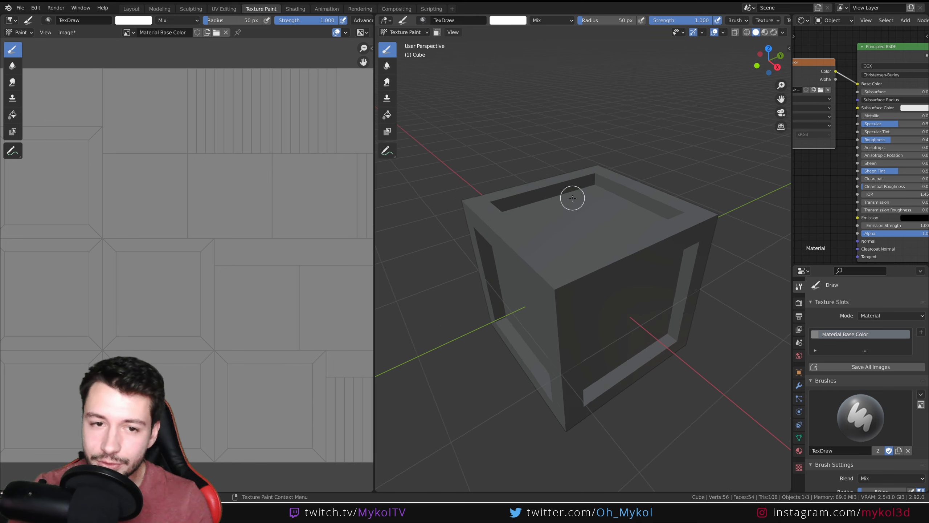
pyautogui.moveTo(567, 215); pyautogui.dragTo(549, 220, button='middle')
pyautogui.scroll(-2, 207, 257)
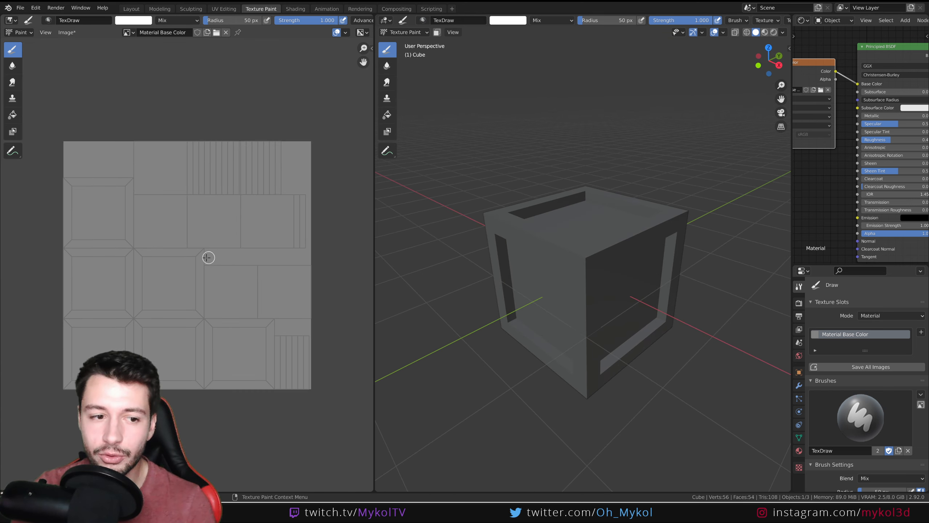
# Unwrap the cube again in Edit Mode with Smart UV Project, using an Island Margin of 0.040.
pyautogui.click(139, 9)
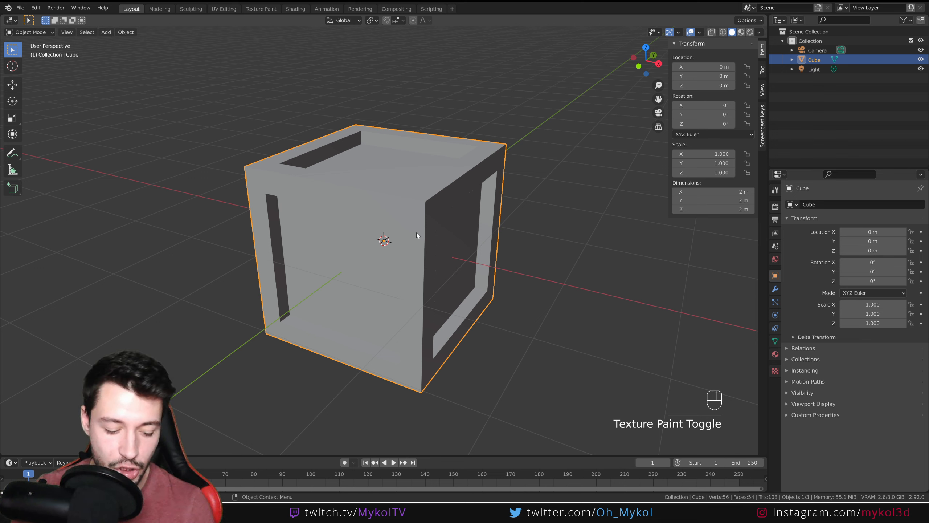
pyautogui.press('Tab')
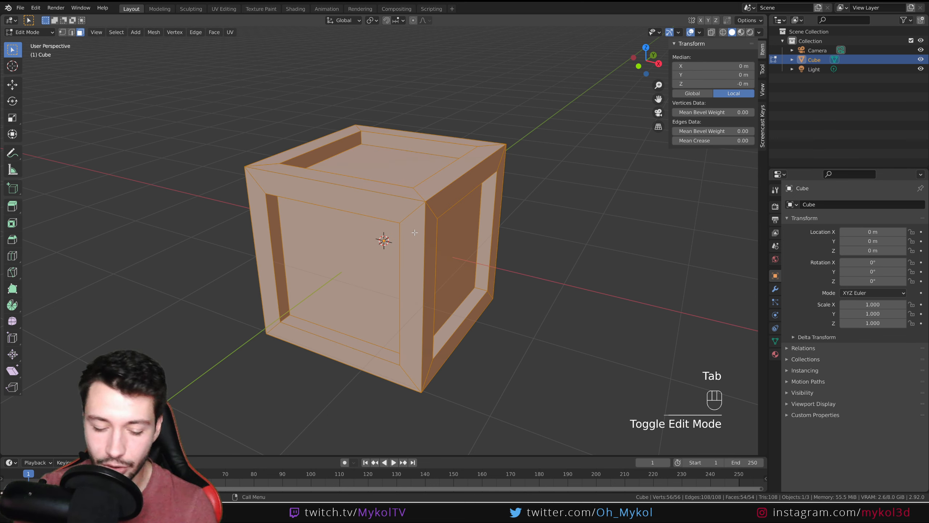
pyautogui.press('u')
pyautogui.click(412, 233)
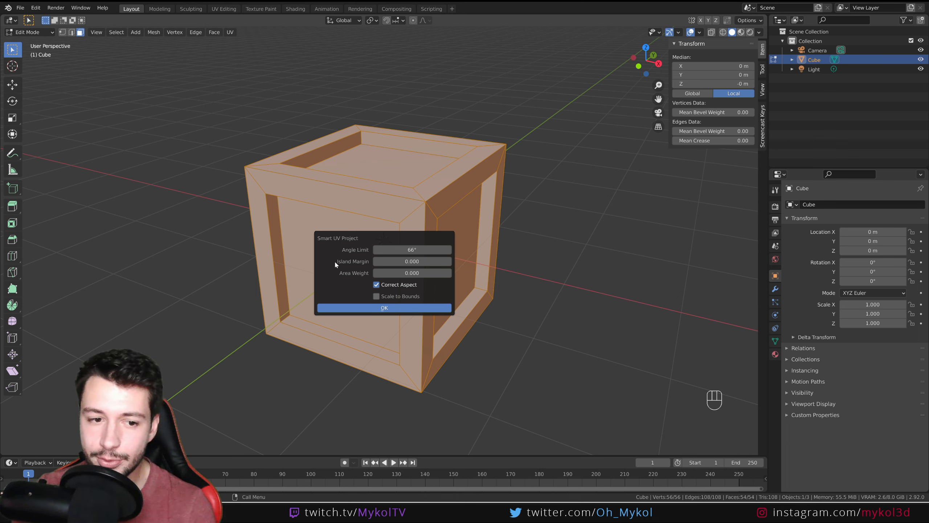
pyautogui.click(449, 262)
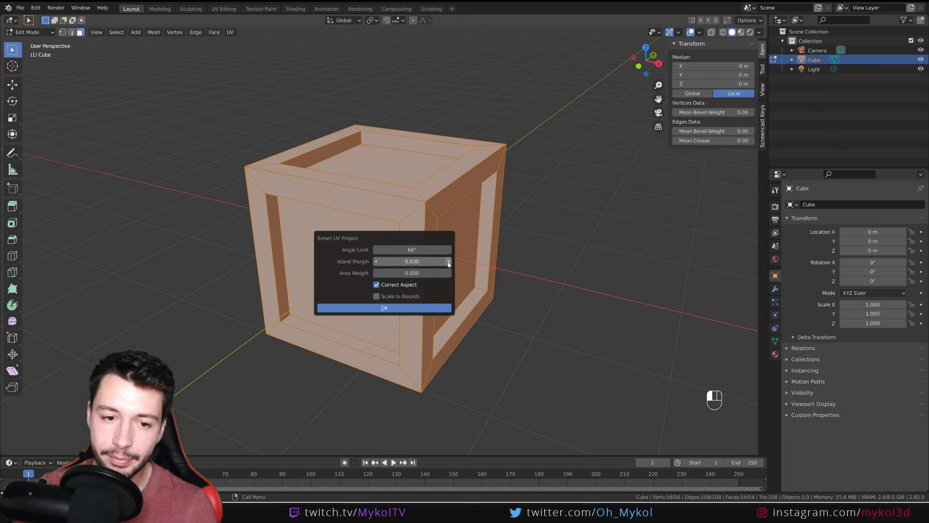
pyautogui.click(449, 261)
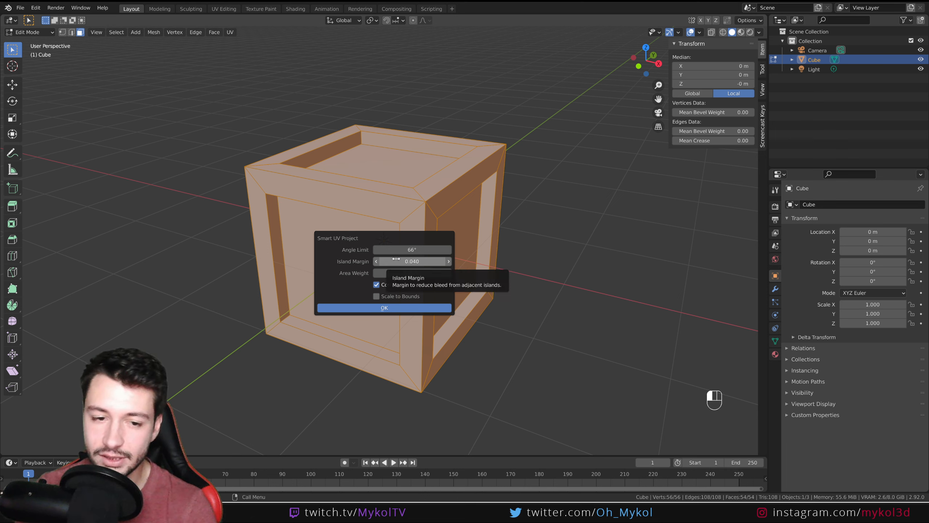
pyautogui.click(389, 308)
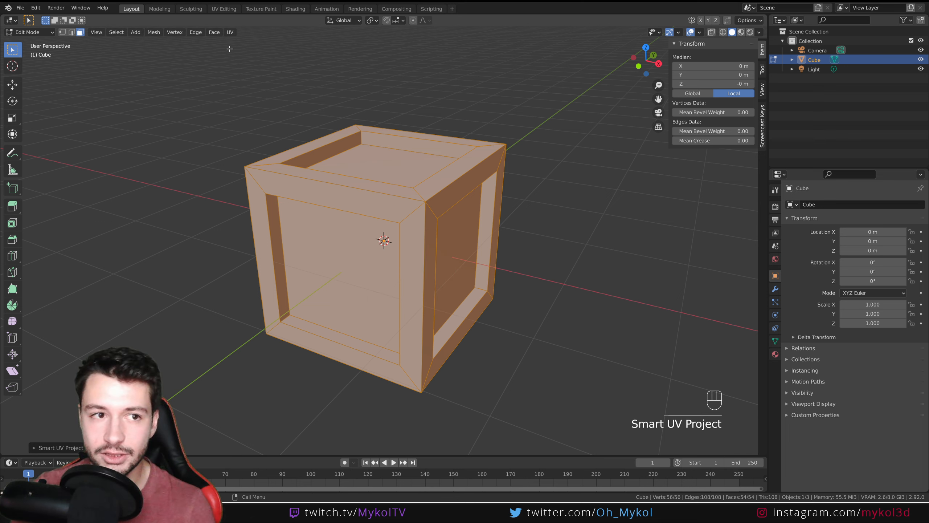
# Return to the Texture Paint workspace and bring the re-unwrapped UV layout into view beside the cube.
pyautogui.click(261, 8)
pyautogui.scroll(3, 192, 264)
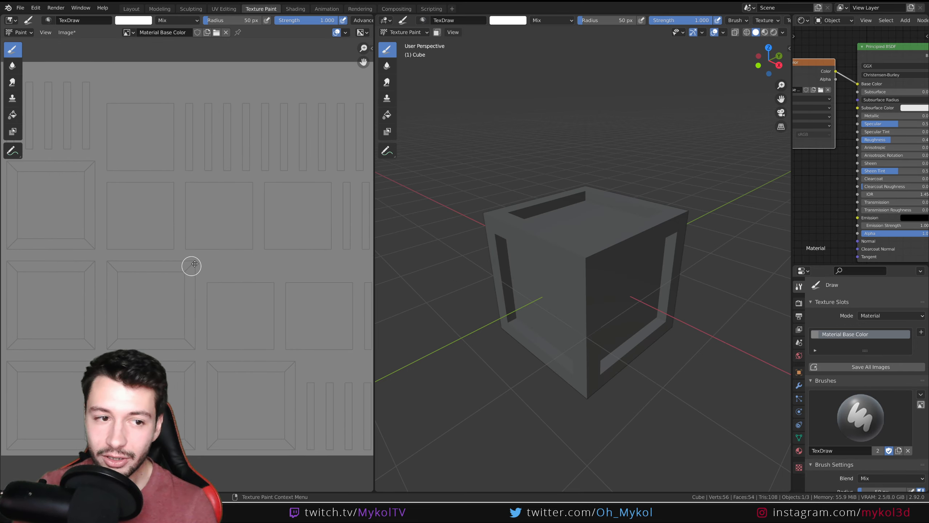
pyautogui.moveTo(195, 264); pyautogui.dragTo(218, 255, button='middle')
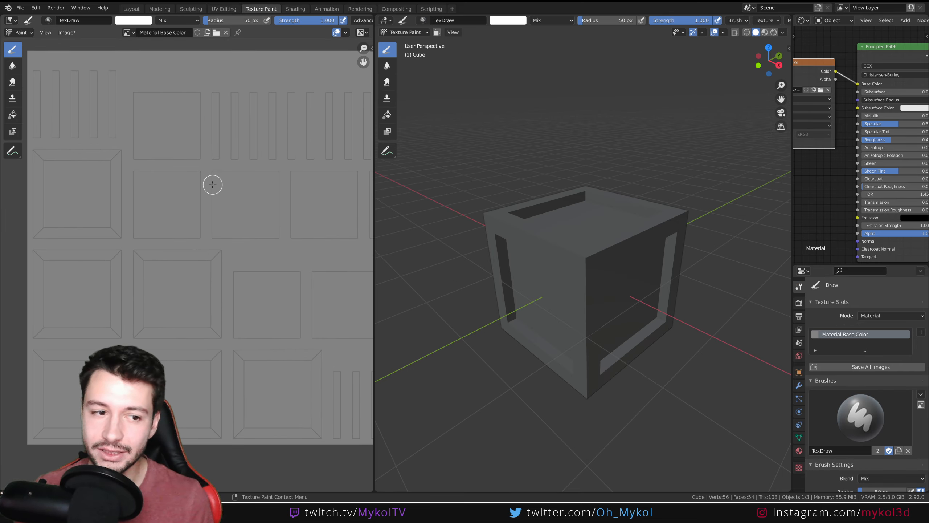
pyautogui.scroll(1, 554, 202)
# Test a white stroke along the edges of the cube's top recess, inspect the paint on the UV islands, and undo it.
pyautogui.moveTo(518, 205)
pyautogui.mouseDown()
pyautogui.moveTo(584, 183)
pyautogui.moveTo(560, 192)
pyautogui.moveTo(641, 198)
pyautogui.mouseUp()
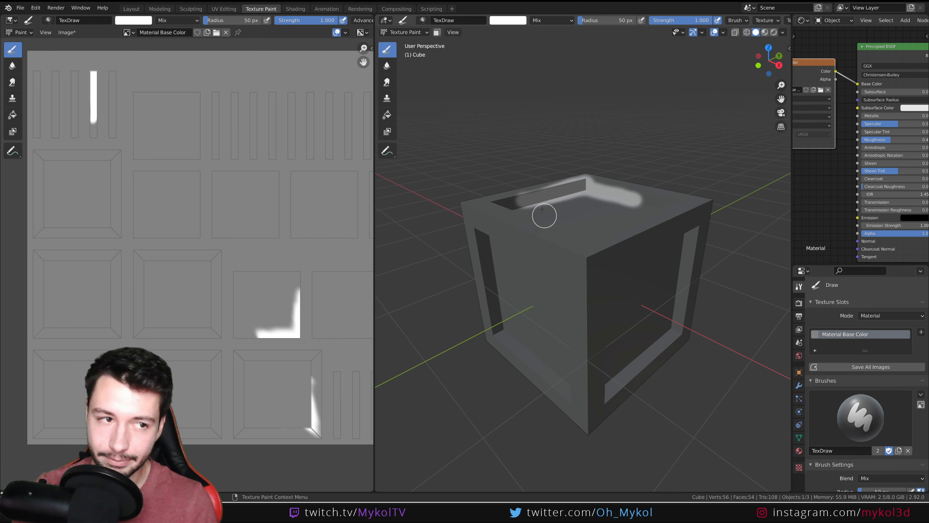
pyautogui.scroll(4, 64, 94)
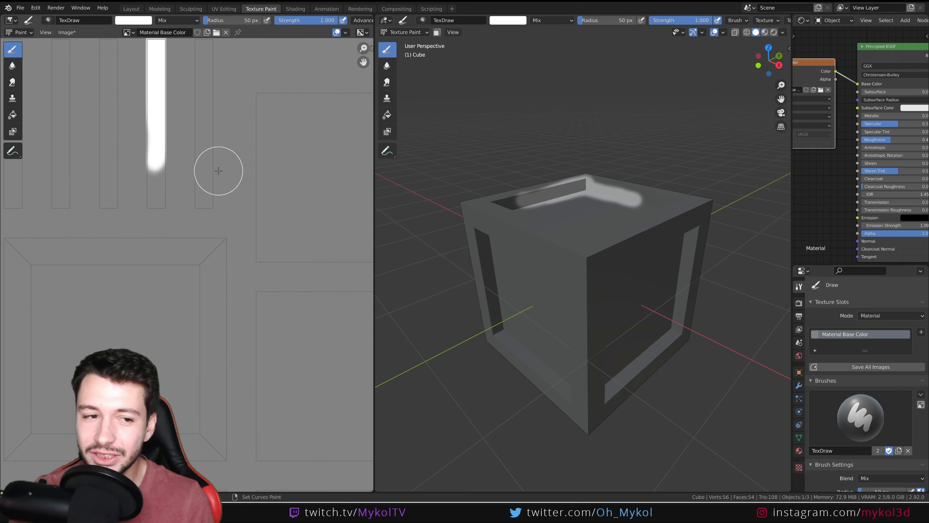
pyautogui.hotkey('ctrl', 'z')
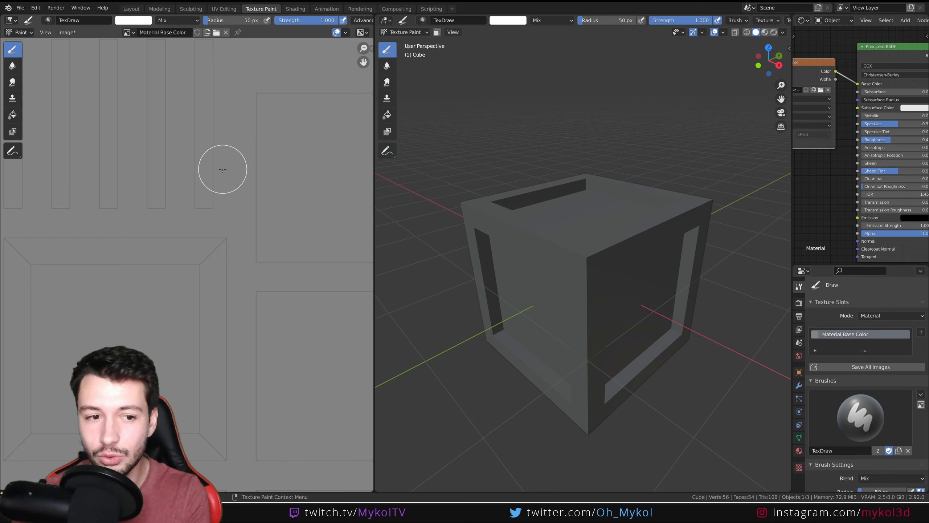
pyautogui.scroll(-5, 284, 213)
pyautogui.scroll(-1, 391, 226)
pyautogui.moveTo(272, 265); pyautogui.dragTo(182, 208, button='middle')
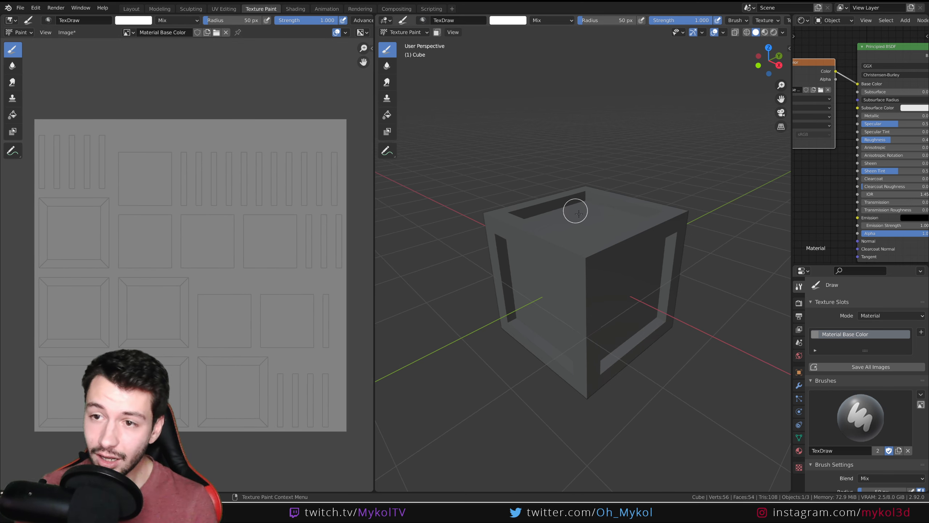
# Set the paint brush color to a very dark shade.
pyautogui.moveTo(575, 211); pyautogui.dragTo(569, 211, button='middle')
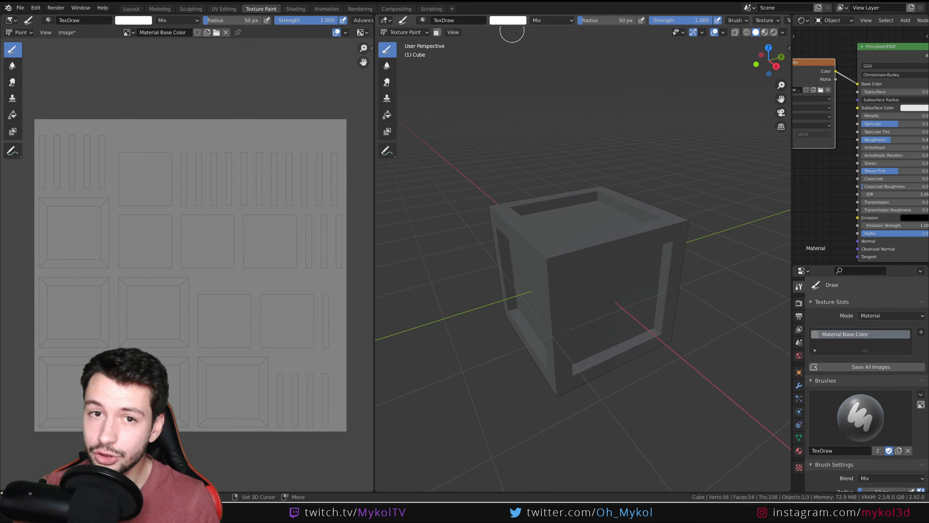
pyautogui.keyDown('shift'); pyautogui.moveTo(512, 32); pyautogui.dragTo(479, 36, button='middle'); pyautogui.keyUp('shift')
pyautogui.click(505, 19)
pyautogui.scroll(-15, 582, 48)
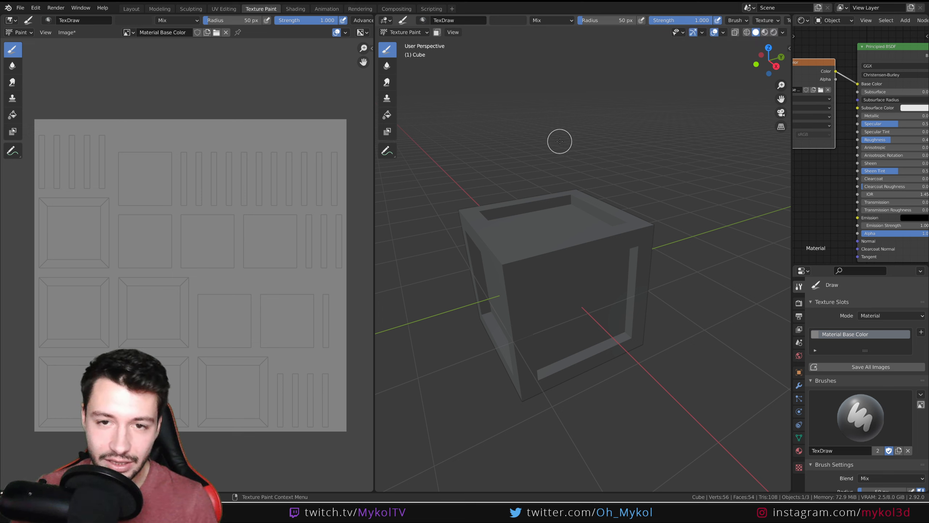
# Try brush radii of 203 px and 104 px, and try adjusting the strength, leaving it at 1.000.
pyautogui.press('f')
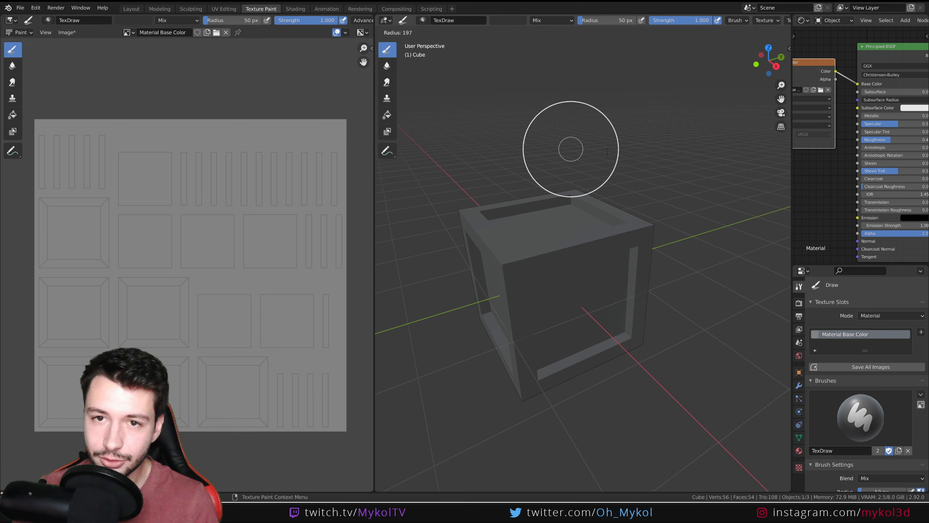
pyautogui.click(622, 151)
pyautogui.hotkey('shift', 'f')
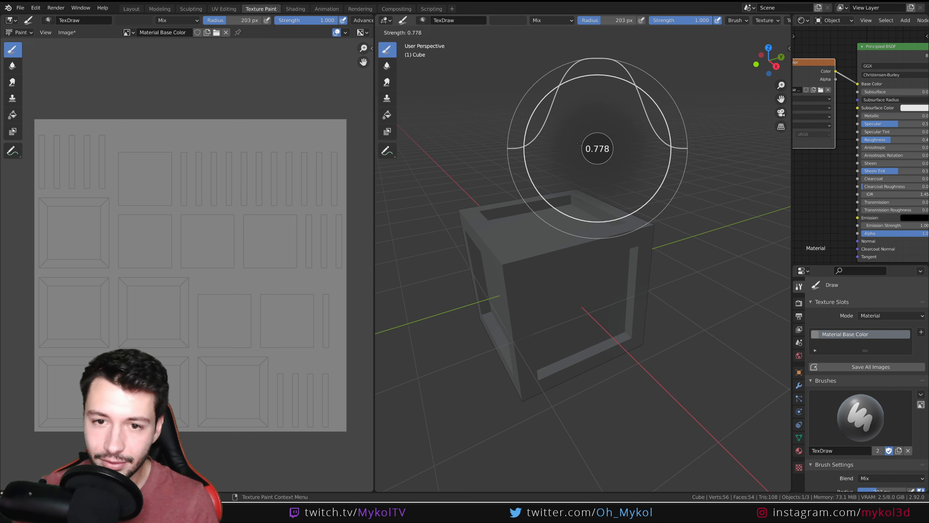
pyautogui.click(571, 156)
pyautogui.hotkey('shift', 'f')
pyautogui.click(586, 136)
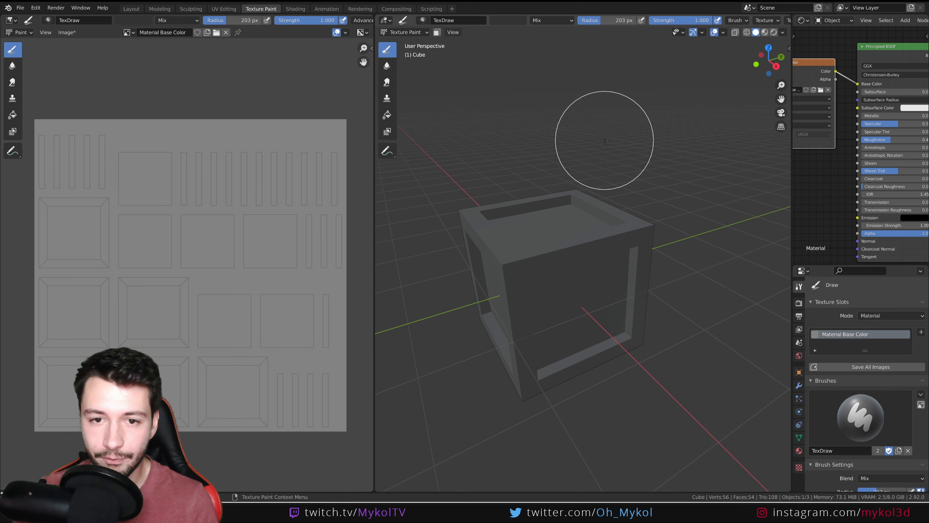
pyautogui.press('f')
pyautogui.click(563, 147)
pyautogui.hotkey('shift', 'f')
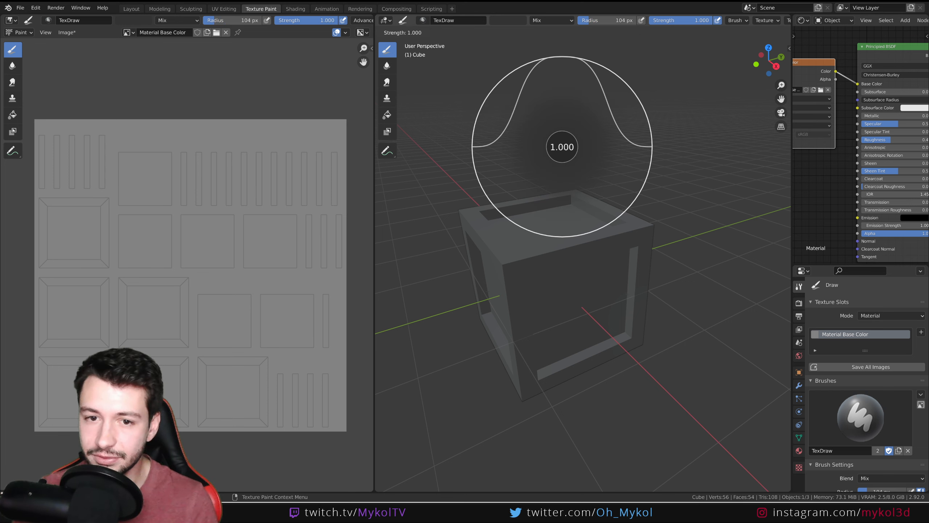
pyautogui.click(571, 151)
pyautogui.press('n')
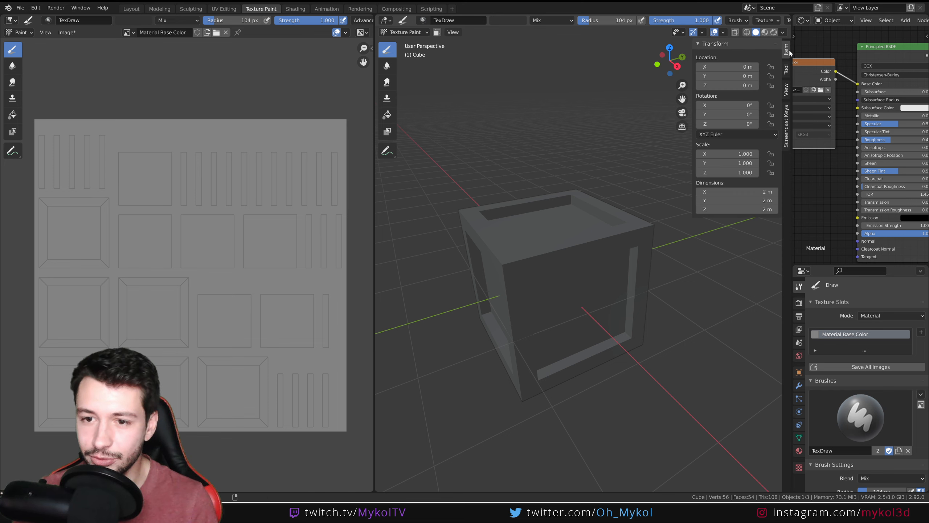
pyautogui.click(787, 52)
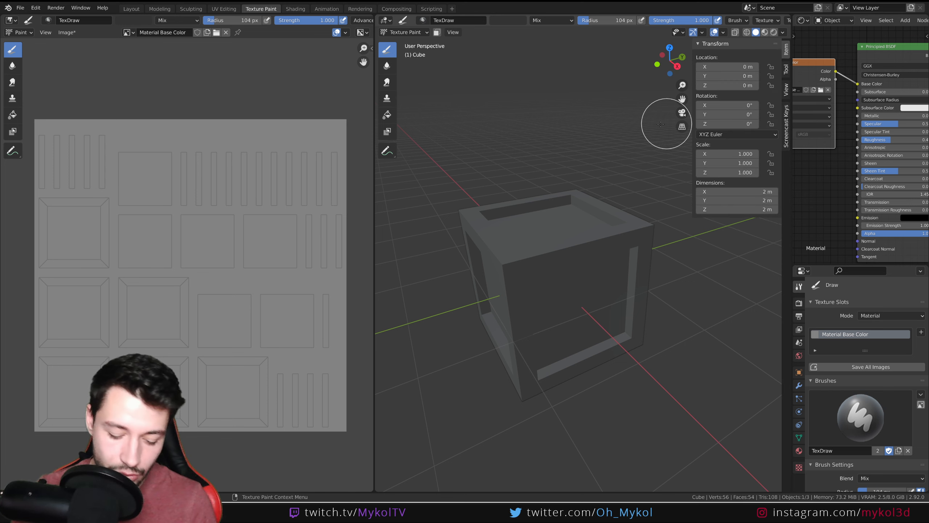
pyautogui.press('n')
pyautogui.moveTo(631, 166); pyautogui.dragTo(625, 201, button='middle')
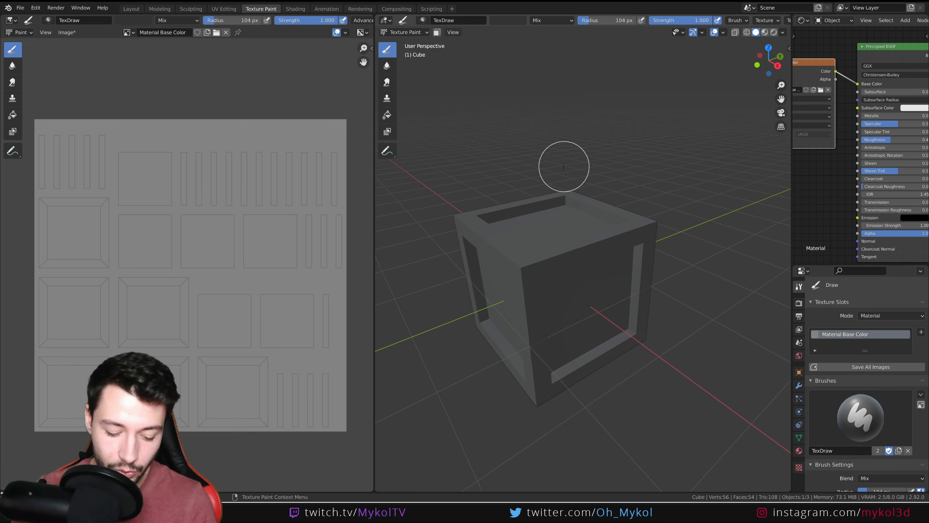
pyautogui.press('f')
pyautogui.press('Escape')
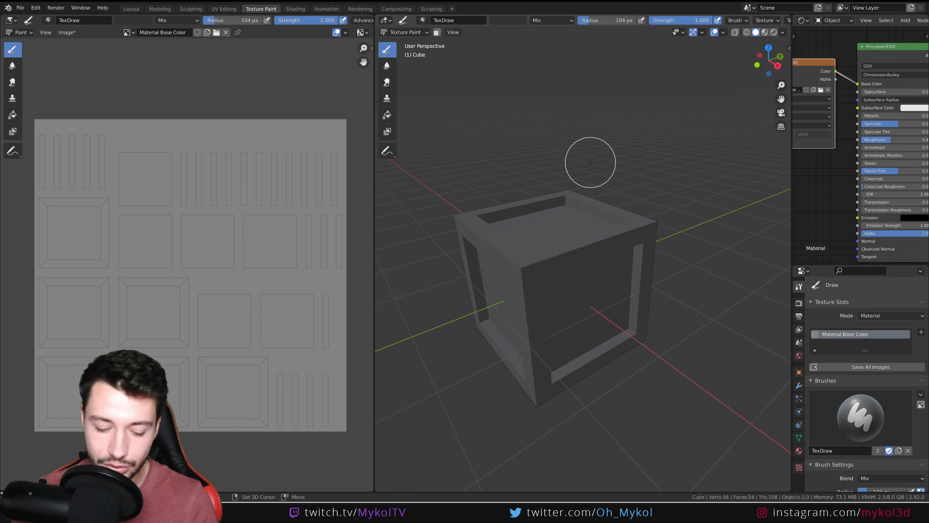
pyautogui.hotkey('shift', 'f')
pyautogui.press('Escape')
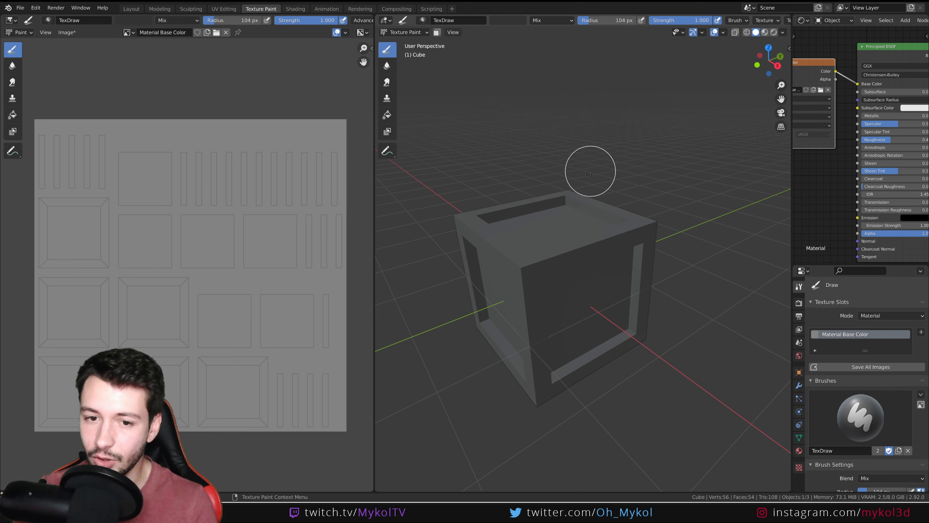
# Reduce the brush radius to 33 px for painting the cube's top recess.
pyautogui.scroll(5, 573, 222)
pyautogui.press('f')
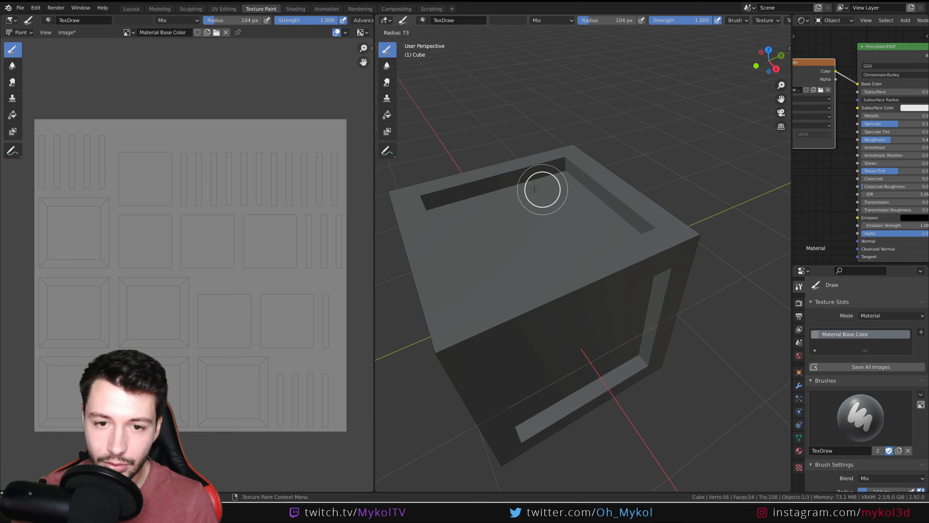
pyautogui.click(530, 189)
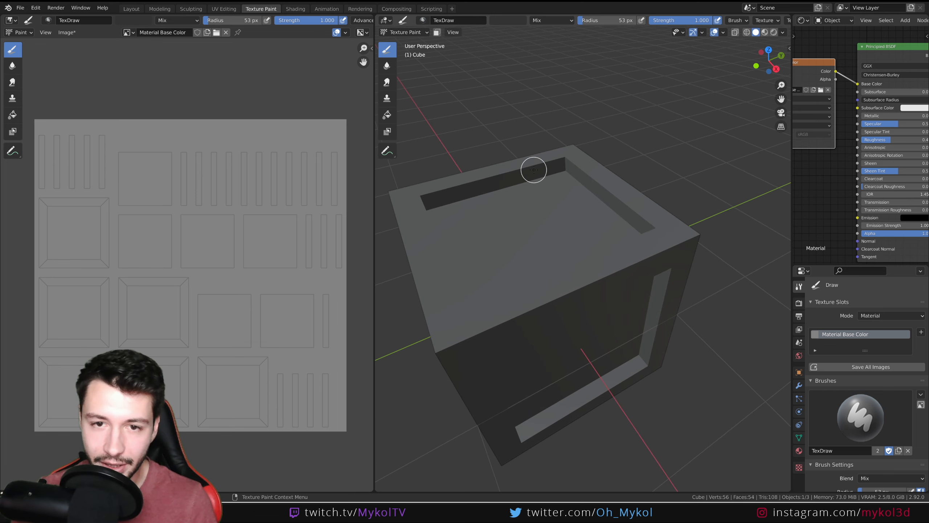
pyautogui.press('f')
pyautogui.click(534, 172)
# Paint dark strokes around all the edges of the cube's top recess and over its inner walls.
pyautogui.moveTo(492, 172)
pyautogui.mouseDown(button='middle')
pyautogui.moveTo(497, 239)
pyautogui.moveTo(473, 228)
pyautogui.moveTo(500, 231)
pyautogui.mouseUp(button='middle')
pyautogui.scroll(3, 500, 231)
pyautogui.moveTo(417, 255)
pyautogui.mouseDown()
pyautogui.moveTo(558, 137)
pyautogui.moveTo(743, 192)
pyautogui.mouseUp()
pyautogui.moveTo(743, 192)
pyautogui.mouseDown(button='middle')
pyautogui.moveTo(772, 193)
pyautogui.moveTo(658, 161)
pyautogui.mouseUp(button='middle')
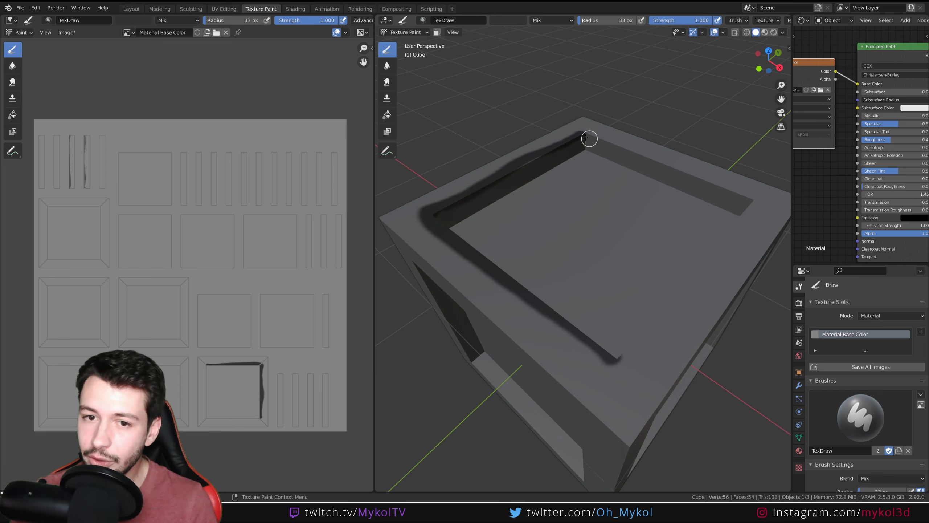
pyautogui.moveTo(587, 139); pyautogui.dragTo(749, 197)
pyautogui.moveTo(749, 197); pyautogui.dragTo(613, 189, button='middle')
pyautogui.moveTo(472, 169)
pyautogui.mouseDown()
pyautogui.moveTo(619, 160)
pyautogui.moveTo(646, 171)
pyautogui.moveTo(475, 180)
pyautogui.mouseUp()
pyautogui.moveTo(475, 180); pyautogui.dragTo(571, 163, button='middle')
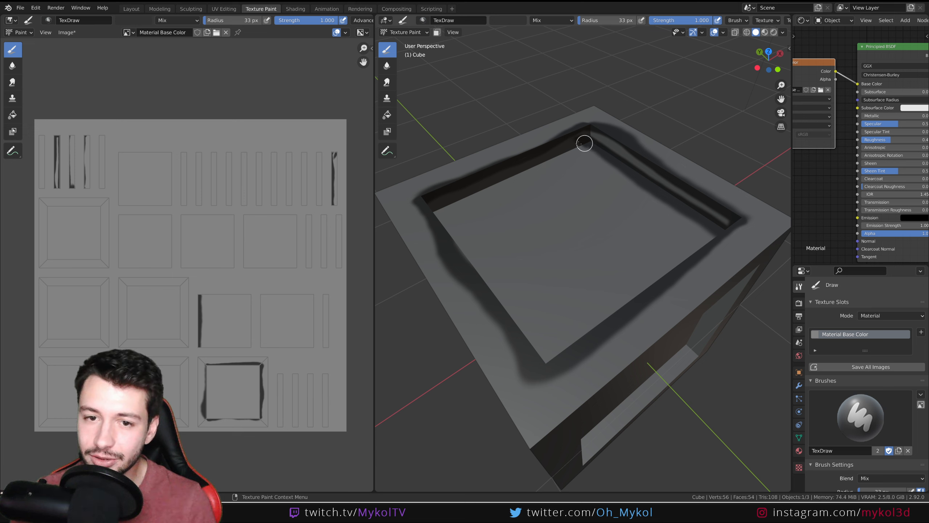
pyautogui.moveTo(585, 143)
pyautogui.mouseDown()
pyautogui.moveTo(461, 187)
pyautogui.moveTo(571, 142)
pyautogui.moveTo(694, 208)
pyautogui.mouseUp()
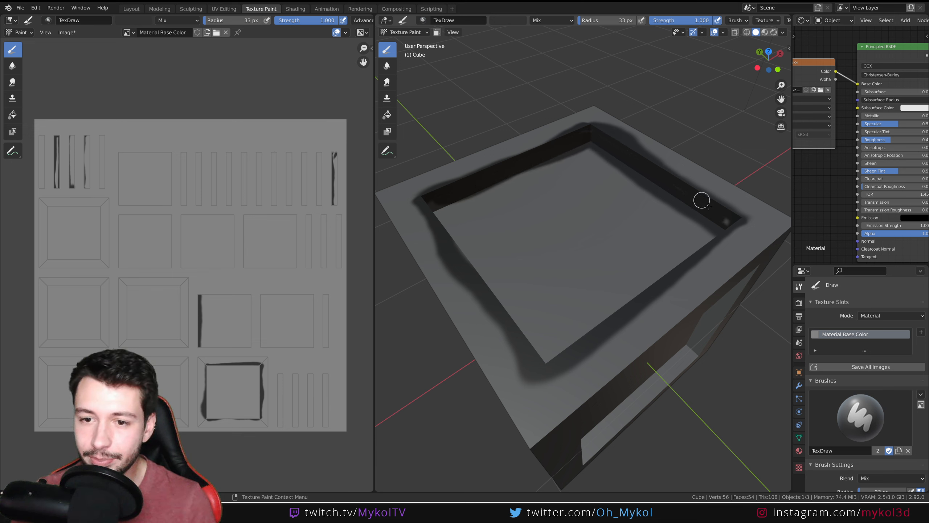
pyautogui.moveTo(546, 156); pyautogui.dragTo(494, 171, button='middle')
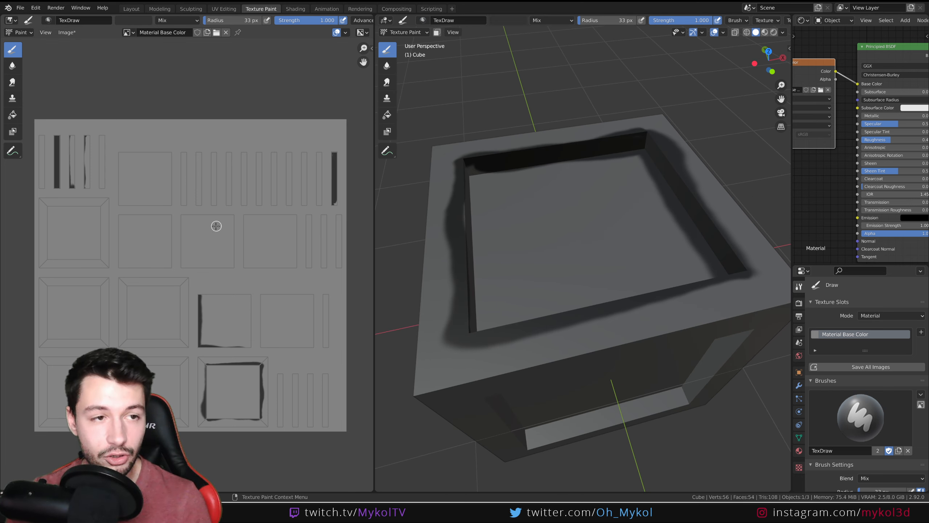
# Widen the shader node and properties area, and move the Material Base Color node farther from the Principled BSDF node.
pyautogui.click(68, 33)
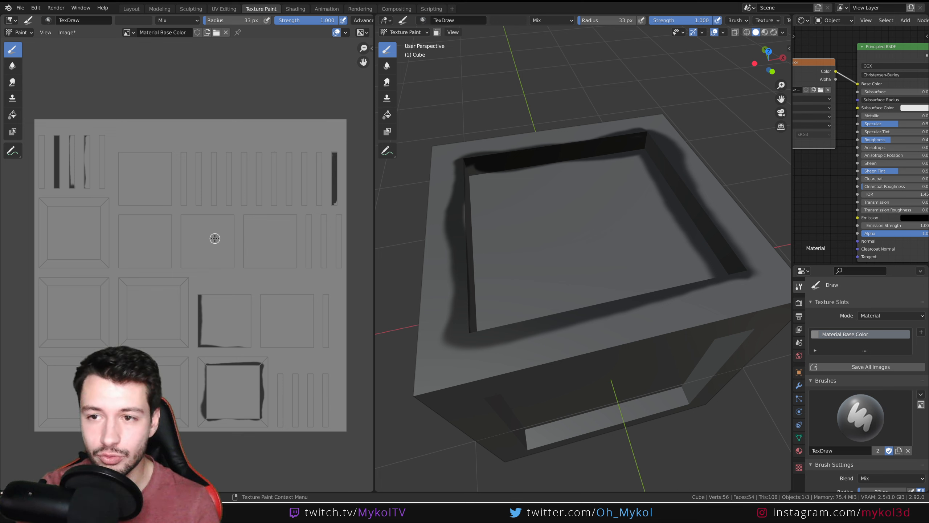
pyautogui.moveTo(790, 193); pyautogui.dragTo(683, 220)
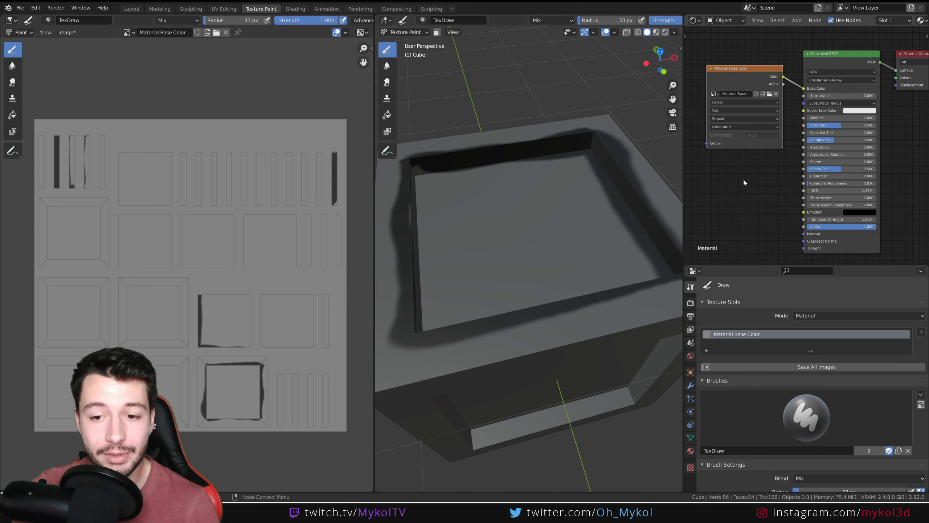
pyautogui.click(922, 333)
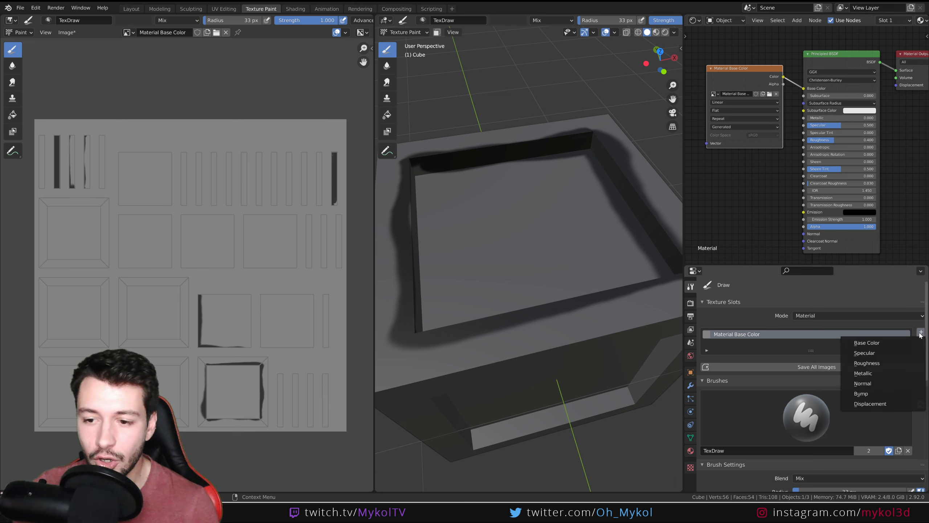
pyautogui.moveTo(739, 71); pyautogui.dragTo(729, 64)
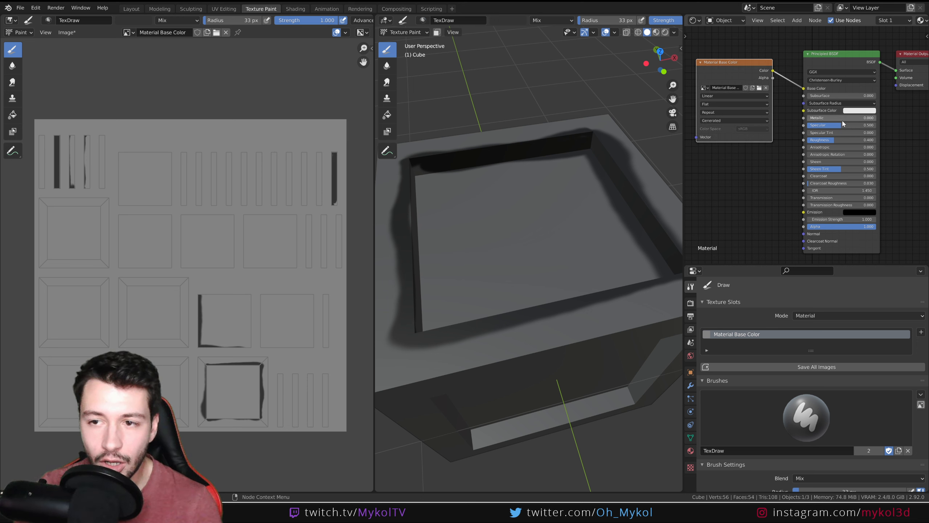
pyautogui.moveTo(825, 119); pyautogui.dragTo(808, 119)
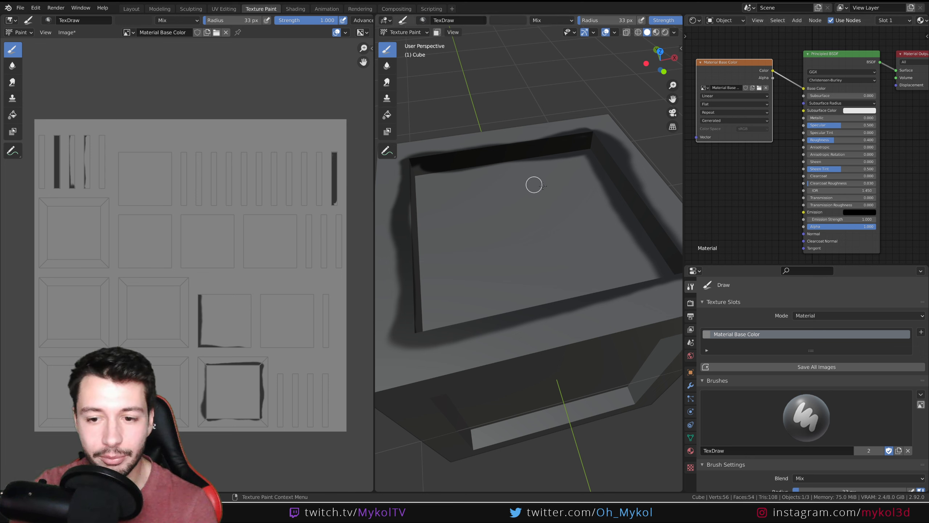
# Add a Metallic texture paint slot named Material Metallic, 2048 × 2048 px, with a white fill color (V 1.000).
pyautogui.click(921, 333)
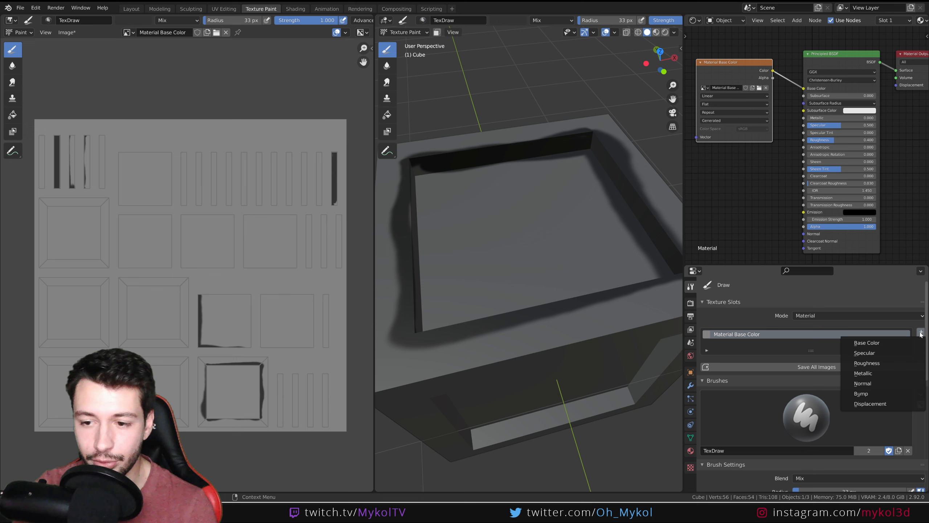
pyautogui.click(870, 371)
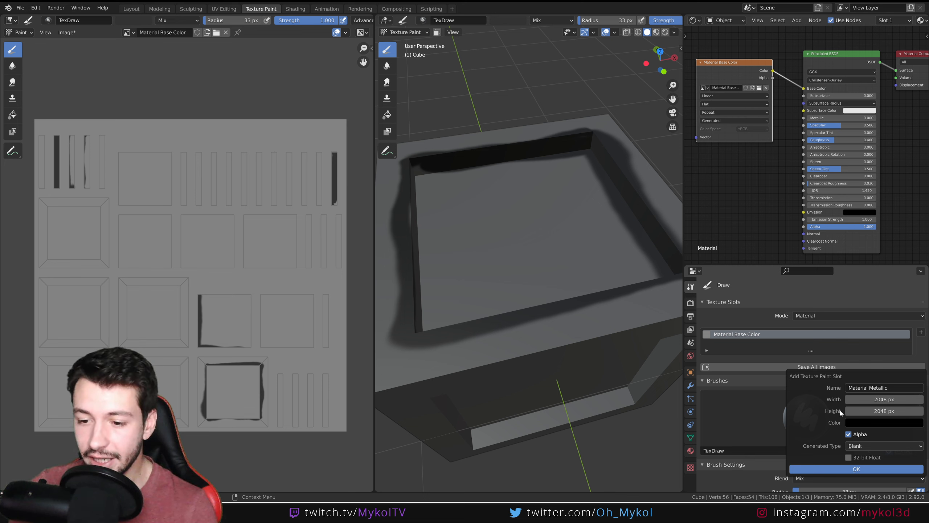
pyautogui.click(887, 423)
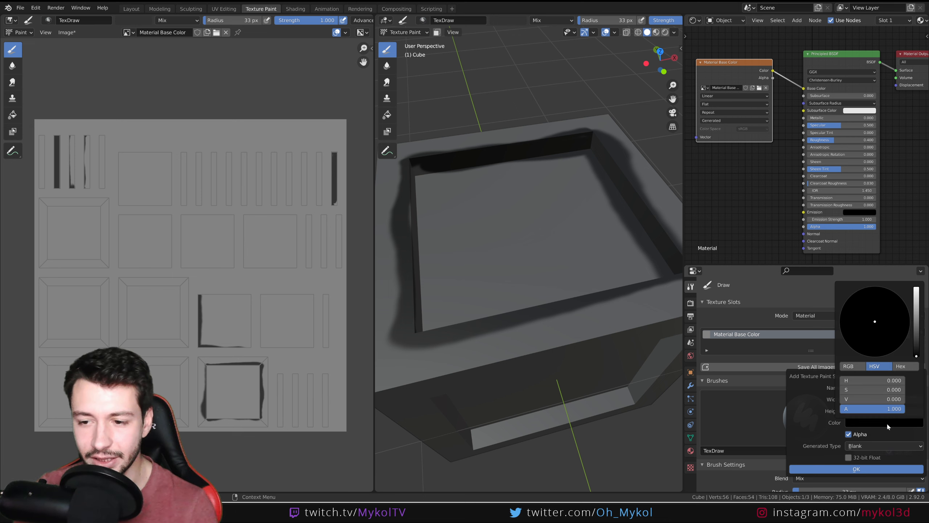
pyautogui.moveTo(918, 353); pyautogui.dragTo(917, 289)
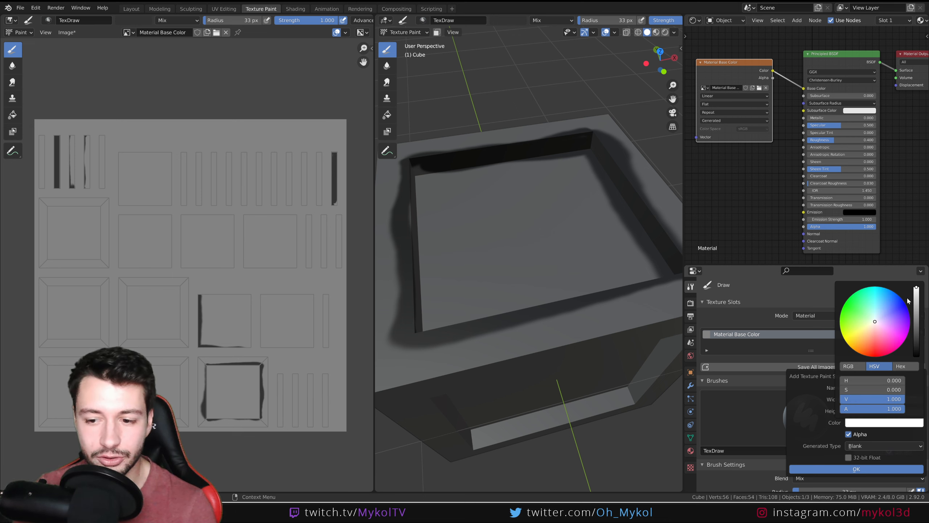
pyautogui.click(846, 468)
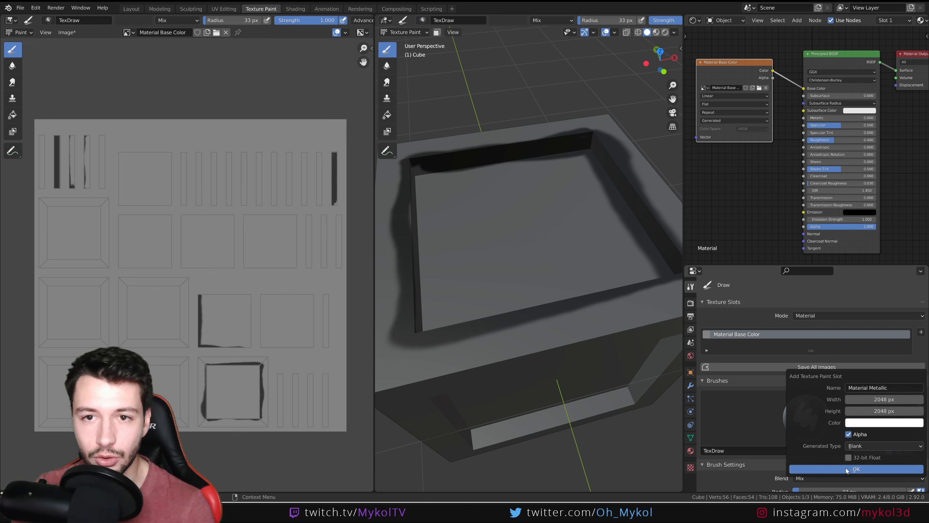
# Show the whole cube with Material Preview shading in the viewport.
pyautogui.moveTo(501, 304)
pyautogui.mouseDown(button='middle')
pyautogui.moveTo(475, 286)
pyautogui.moveTo(556, 295)
pyautogui.moveTo(457, 276)
pyautogui.moveTo(493, 292)
pyautogui.mouseUp(button='middle')
pyautogui.scroll(-3, 482, 288)
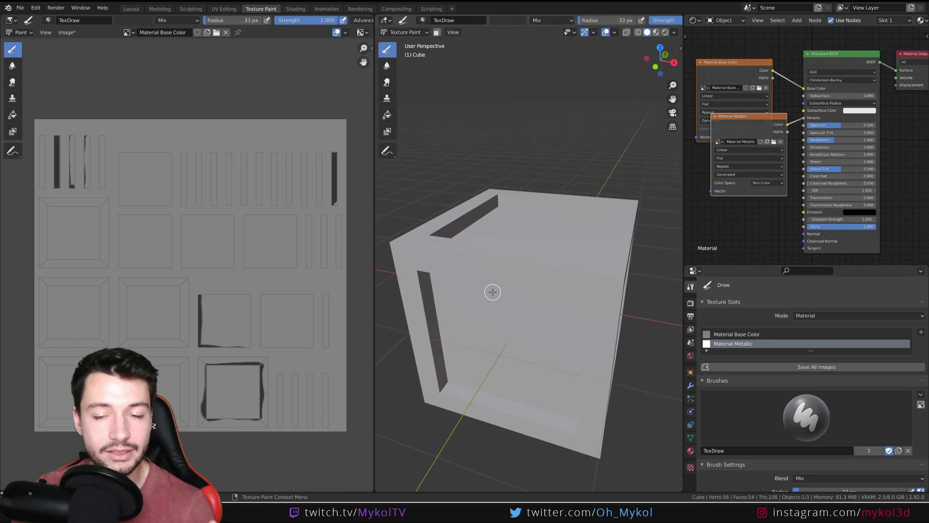
pyautogui.click(656, 33)
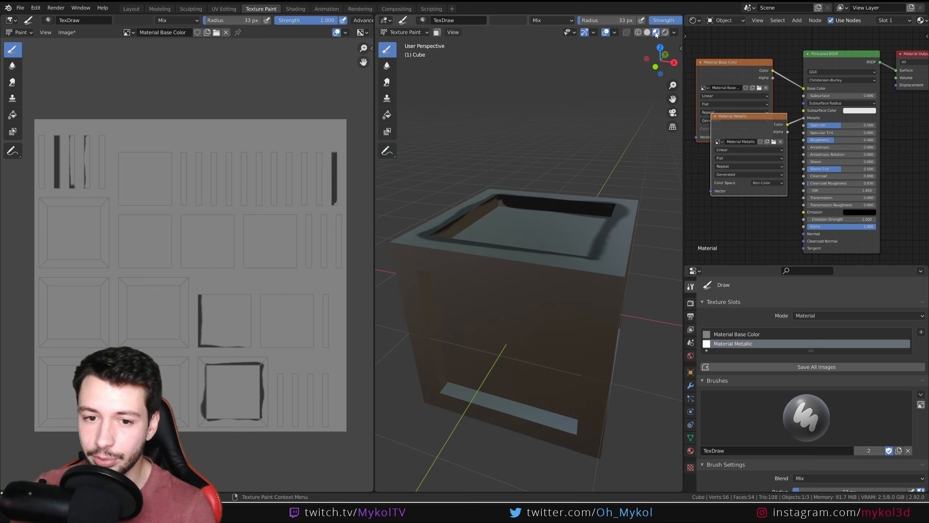
# Move both image texture nodes slightly up in the node editor and set the Principled BSDF roughness to 0.425.
pyautogui.moveTo(563, 262)
pyautogui.mouseDown(button='middle')
pyautogui.moveTo(467, 276)
pyautogui.moveTo(494, 288)
pyautogui.mouseUp(button='middle')
pyautogui.scroll(4, 473, 233)
pyautogui.moveTo(473, 232)
pyautogui.mouseDown(button='middle')
pyautogui.moveTo(439, 227)
pyautogui.moveTo(509, 231)
pyautogui.moveTo(529, 215)
pyautogui.mouseUp(button='middle')
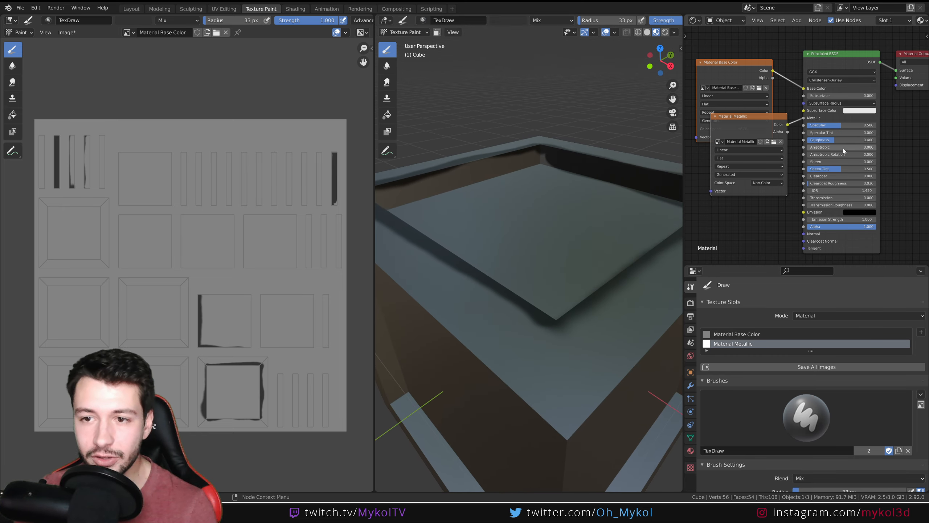
pyautogui.moveTo(744, 63)
pyautogui.mouseDown()
pyautogui.moveTo(745, 37)
pyautogui.moveTo(744, 47)
pyautogui.mouseUp()
pyautogui.moveTo(842, 139)
pyautogui.mouseDown()
pyautogui.moveTo(830, 140)
pyautogui.moveTo(849, 140)
pyautogui.mouseUp()
# Add a Roughness texture paint slot named Material Roughness, 2048 × 2048 px, with a black fill color (V 0.000).
pyautogui.click(921, 332)
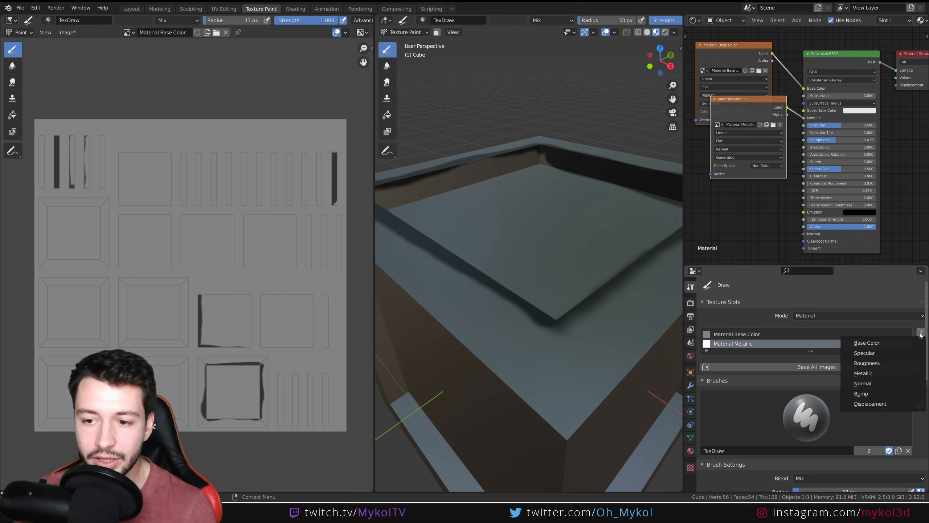
pyautogui.click(873, 366)
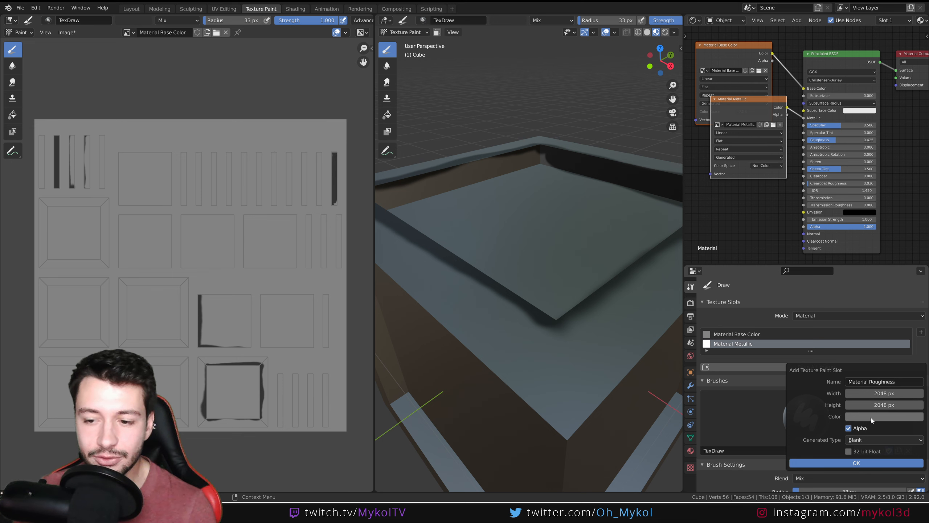
pyautogui.click(893, 417)
pyautogui.moveTo(917, 322); pyautogui.dragTo(917, 349)
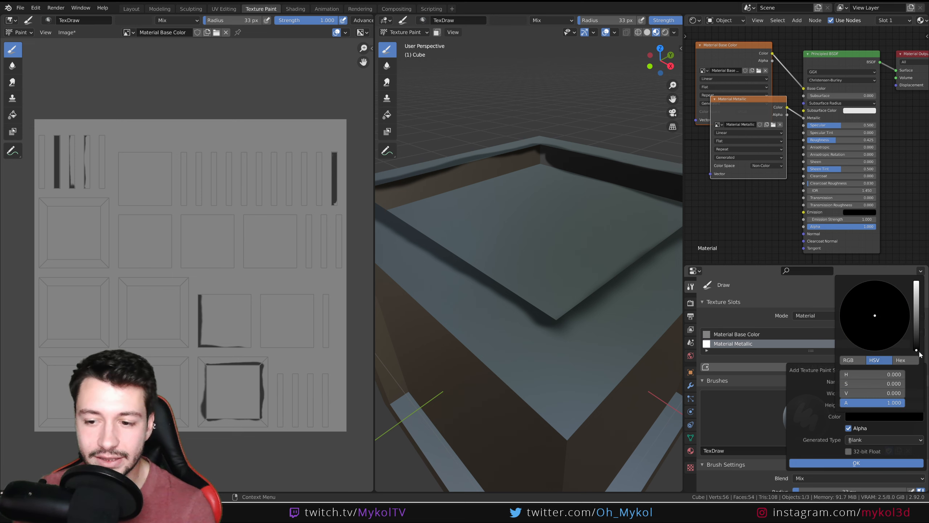
pyautogui.click(862, 464)
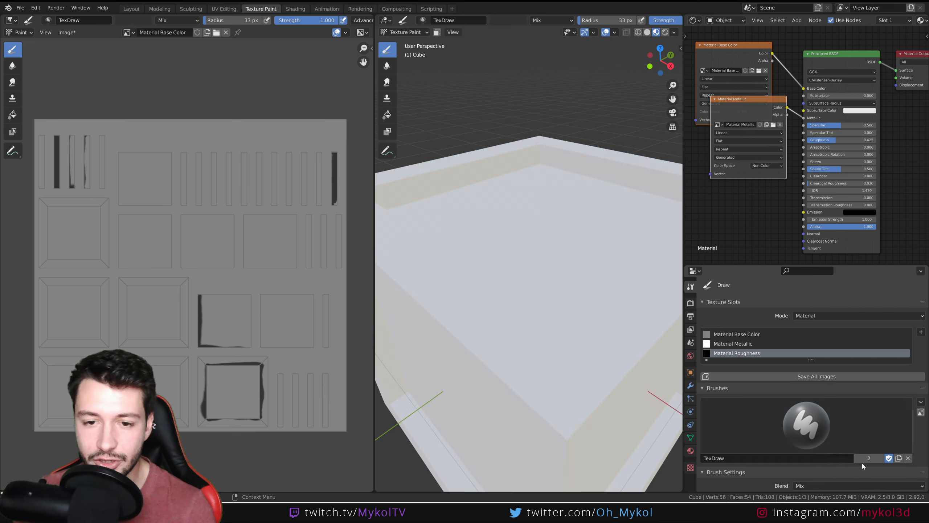
pyautogui.scroll(-4, 553, 307)
pyautogui.moveTo(548, 306); pyautogui.dragTo(512, 274, button='middle')
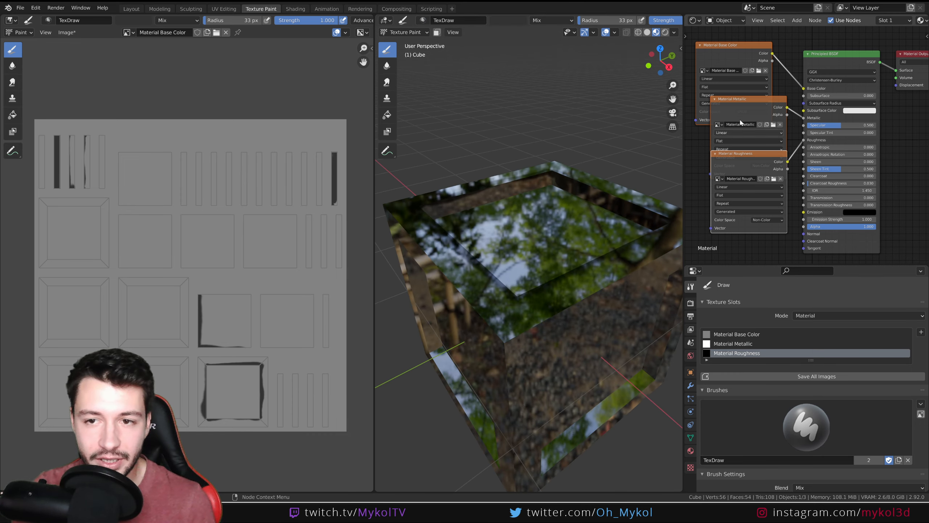
# Display the Material Roughness image in the image editor and switch back to Material Base Color.
pyautogui.click(128, 32)
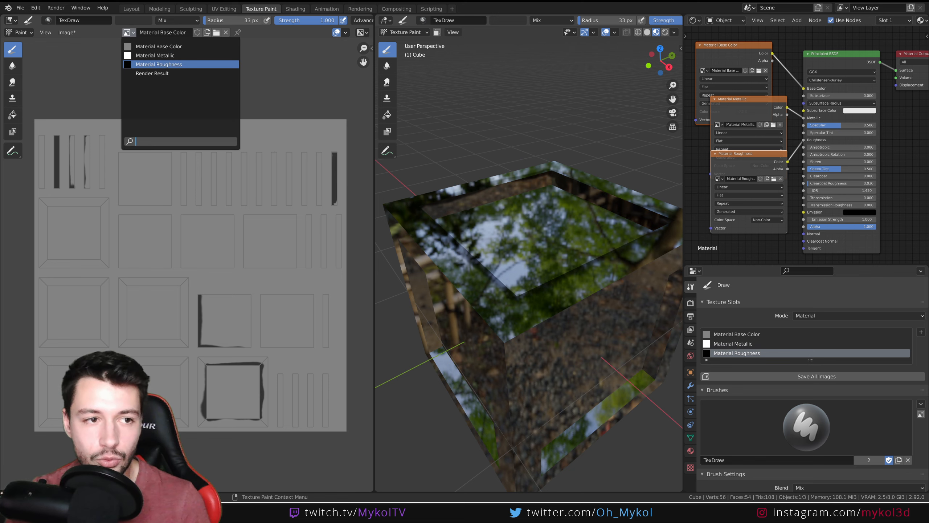
pyautogui.click(150, 64)
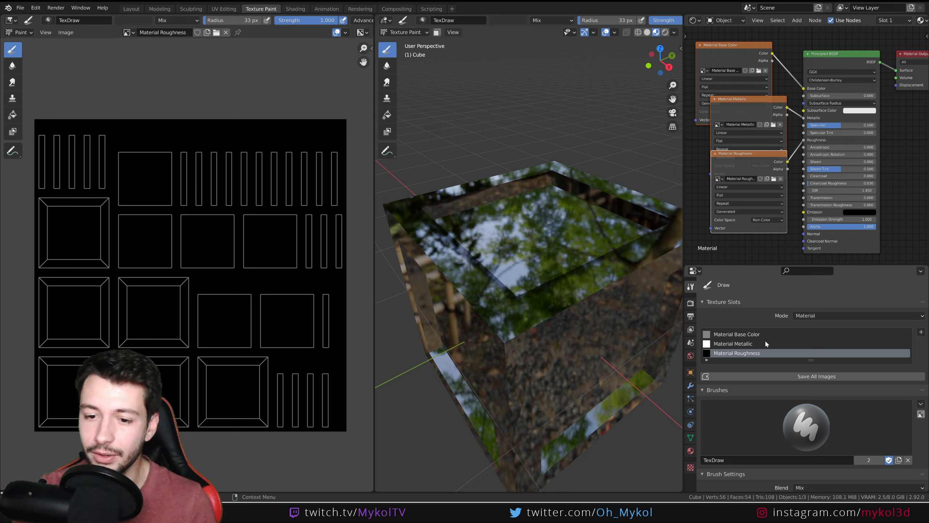
pyautogui.click(128, 32)
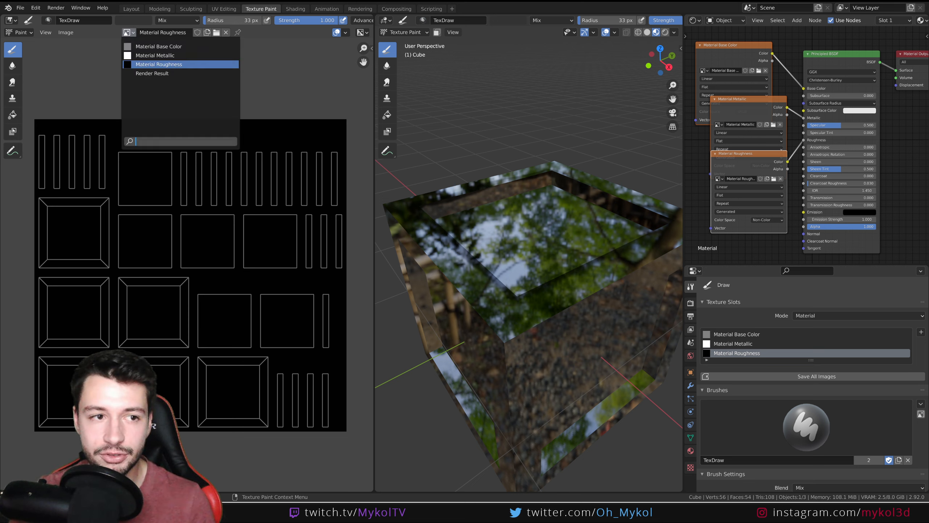
pyautogui.click(153, 46)
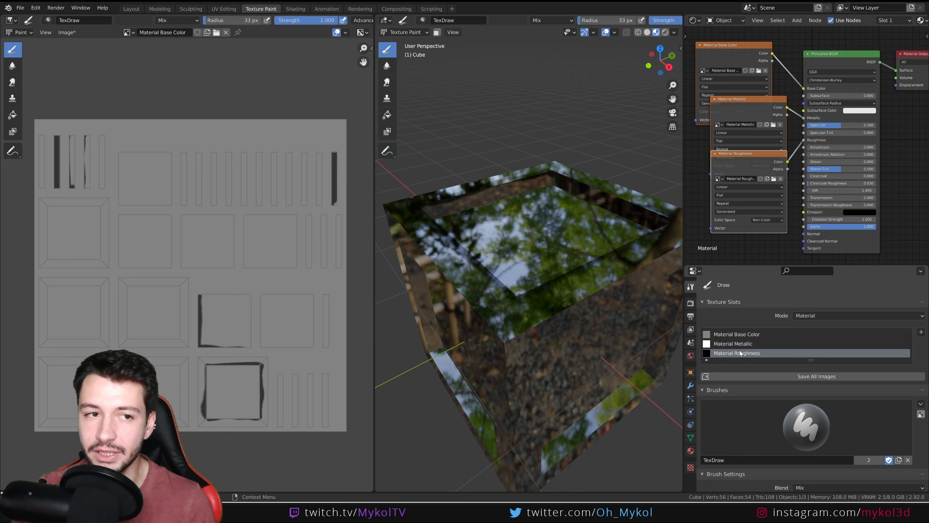
# Try a brush stroke on the floor of the cube's top recess and undo it.
pyautogui.moveTo(592, 278); pyautogui.dragTo(519, 271, button='middle')
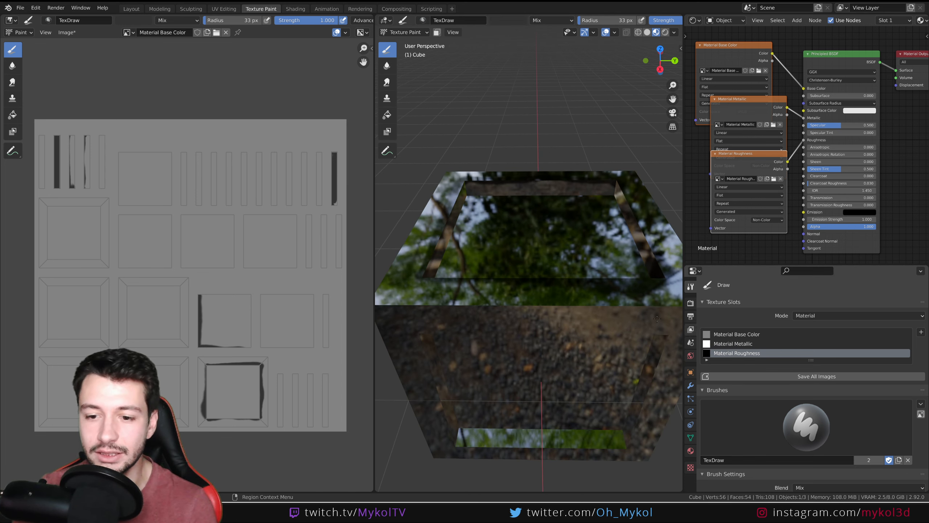
pyautogui.moveTo(549, 244)
pyautogui.mouseDown()
pyautogui.moveTo(516, 241)
pyautogui.moveTo(521, 253)
pyautogui.moveTo(533, 230)
pyautogui.moveTo(546, 248)
pyautogui.mouseUp()
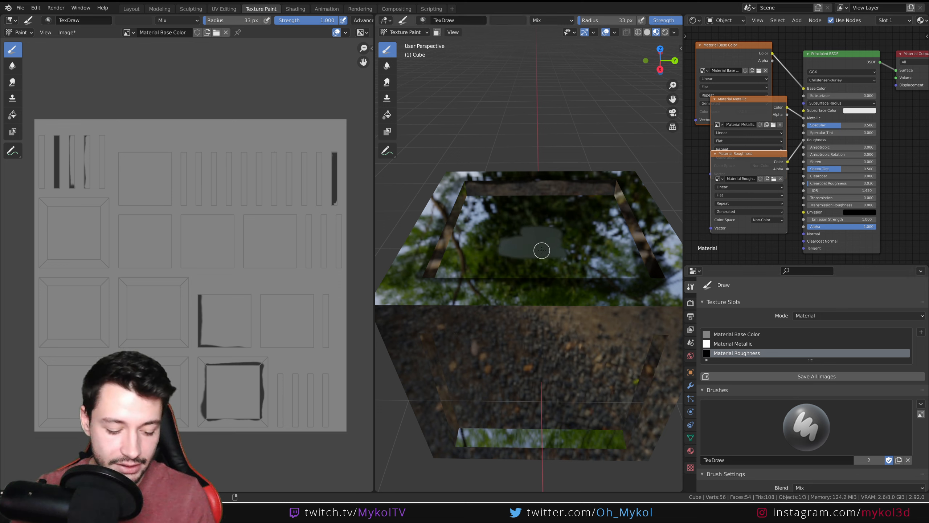
pyautogui.hotkey('ctrl', 'z')
# Display the Material Roughness image in the image editor and paint gray strokes along the rim edges of the cube's top recess.
pyautogui.click(128, 33)
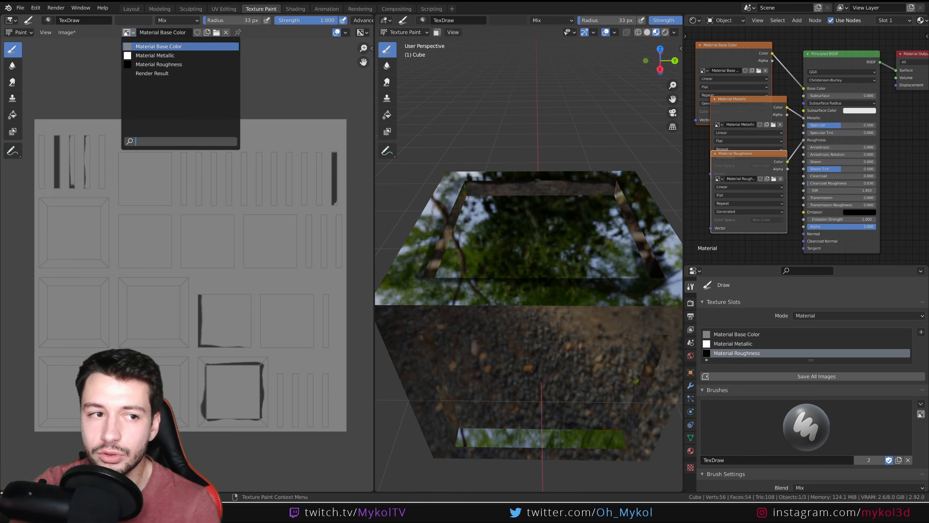
pyautogui.click(154, 64)
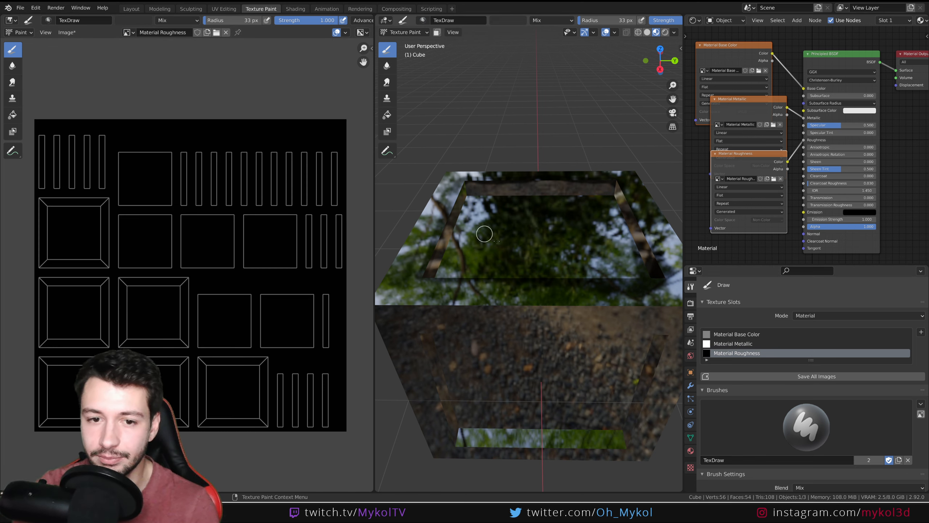
pyautogui.moveTo(486, 236)
pyautogui.mouseDown(button='middle')
pyautogui.moveTo(513, 273)
pyautogui.moveTo(475, 248)
pyautogui.moveTo(481, 233)
pyautogui.mouseUp(button='middle')
pyautogui.scroll(3, 513, 273)
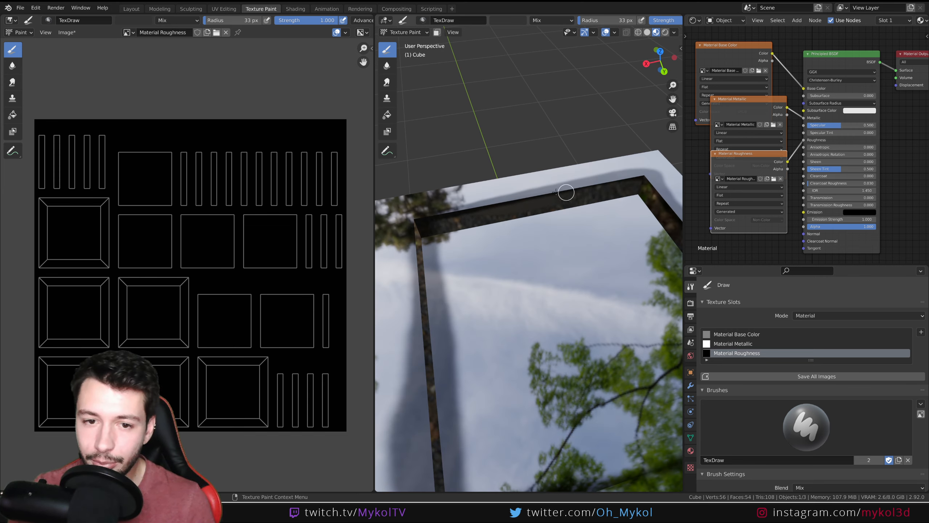
pyautogui.moveTo(630, 175); pyautogui.dragTo(625, 180)
pyautogui.moveTo(625, 180); pyautogui.dragTo(604, 176, button='middle')
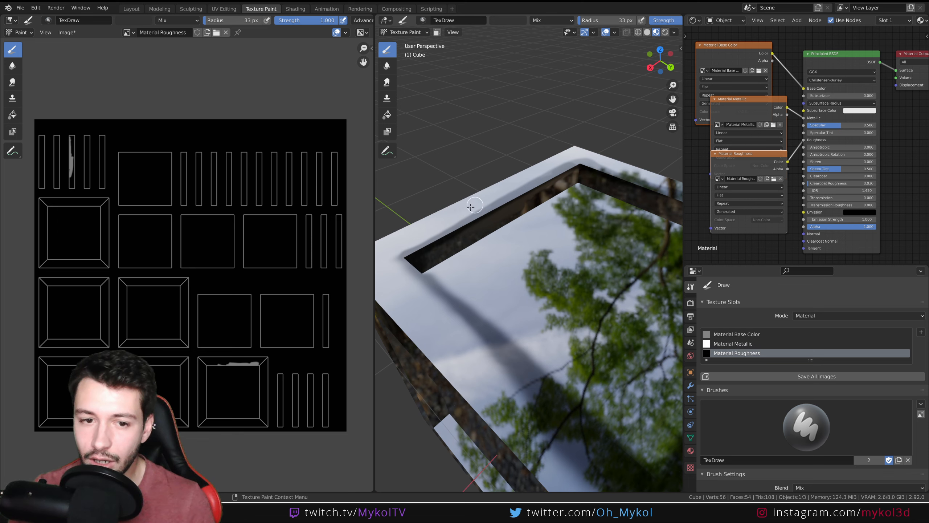
pyautogui.click(409, 247)
pyautogui.moveTo(408, 247); pyautogui.dragTo(551, 186, button='middle')
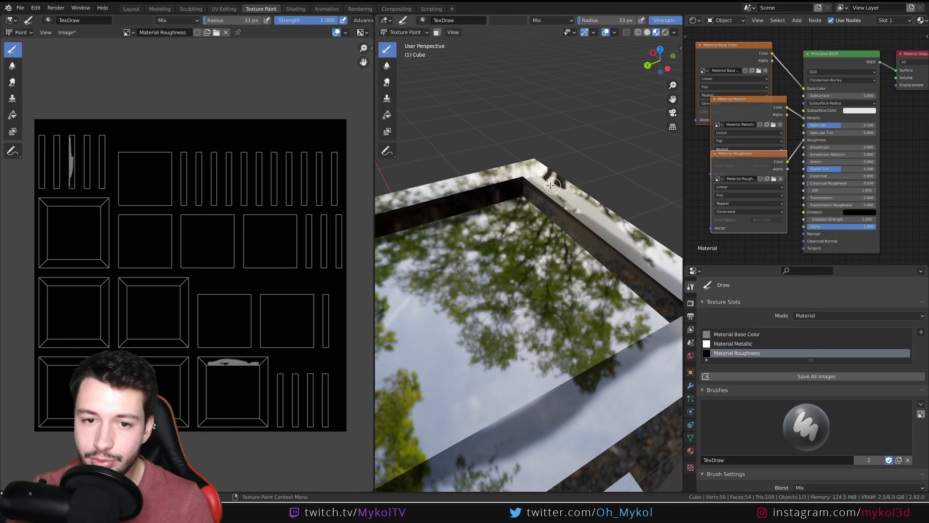
pyautogui.click(463, 197)
pyautogui.moveTo(464, 196); pyautogui.dragTo(589, 221, button='middle')
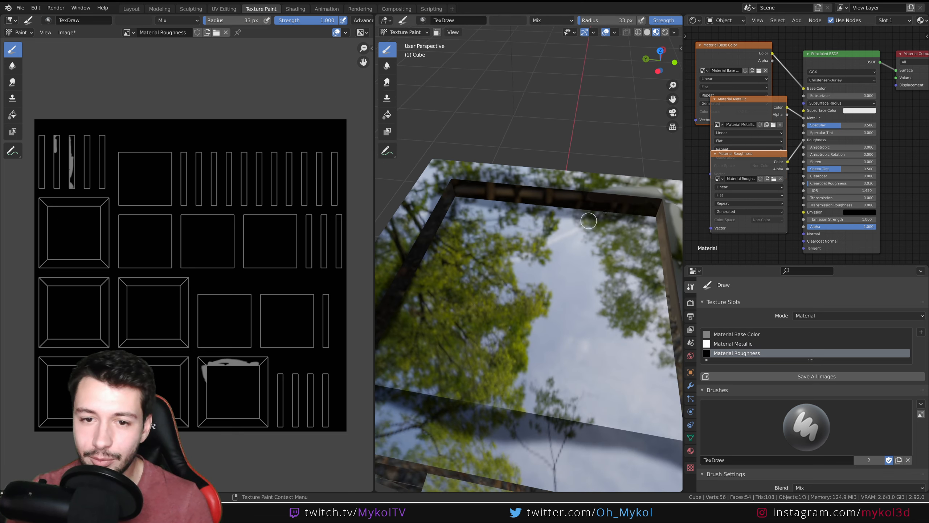
pyautogui.moveTo(538, 192); pyautogui.dragTo(484, 183)
pyautogui.moveTo(485, 185); pyautogui.dragTo(498, 242, button='middle')
# Paint a gray roughness patch on the floor of the cube's top recess.
pyautogui.moveTo(505, 256)
pyautogui.mouseDown()
pyautogui.moveTo(545, 253)
pyautogui.moveTo(513, 292)
pyautogui.mouseUp()
pyautogui.moveTo(537, 262); pyautogui.dragTo(536, 261)
pyautogui.moveTo(535, 261); pyautogui.dragTo(510, 206, button='middle')
pyautogui.moveTo(510, 206); pyautogui.dragTo(471, 285)
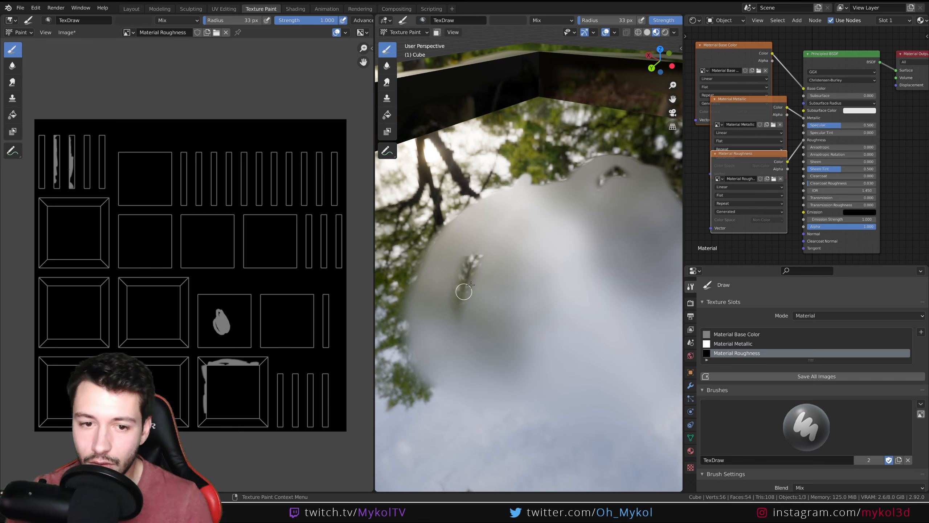
pyautogui.moveTo(519, 232)
pyautogui.mouseDown()
pyautogui.moveTo(547, 163)
pyautogui.moveTo(582, 156)
pyautogui.moveTo(526, 172)
pyautogui.moveTo(528, 151)
pyautogui.moveTo(535, 169)
pyautogui.mouseUp()
pyautogui.scroll(-7, 537, 193)
pyautogui.moveTo(538, 194); pyautogui.dragTo(548, 199, button='middle')
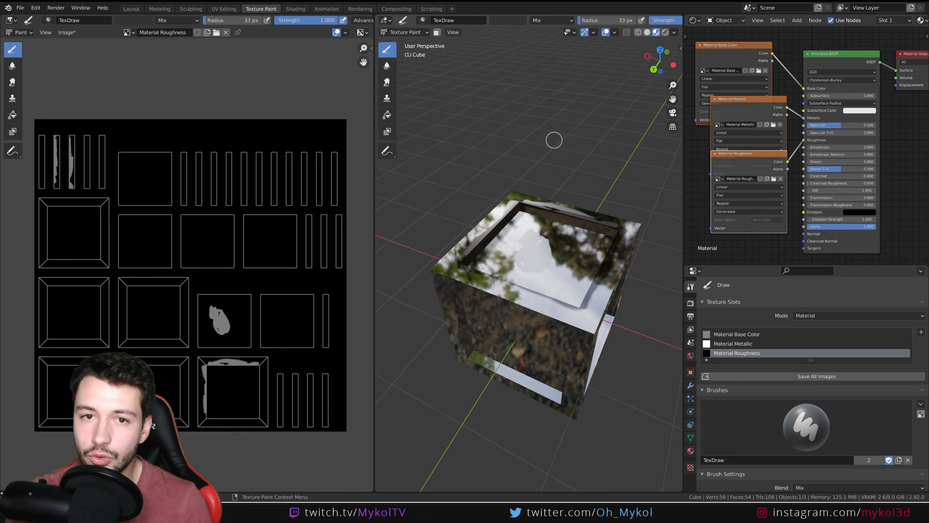
# Set the brush color to black and paint over the gray roughness patch and strokes in and around the top recess.
pyautogui.click(510, 20)
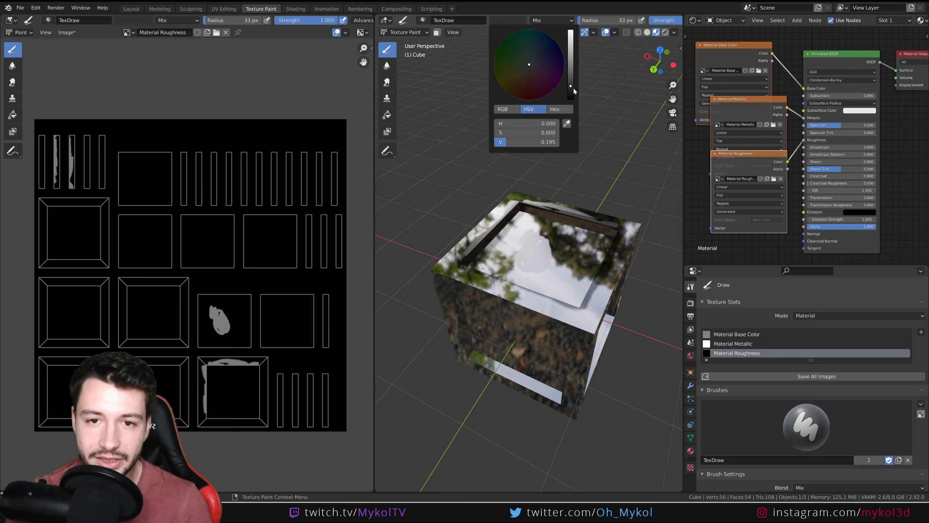
pyautogui.moveTo(572, 86); pyautogui.dragTo(571, 100)
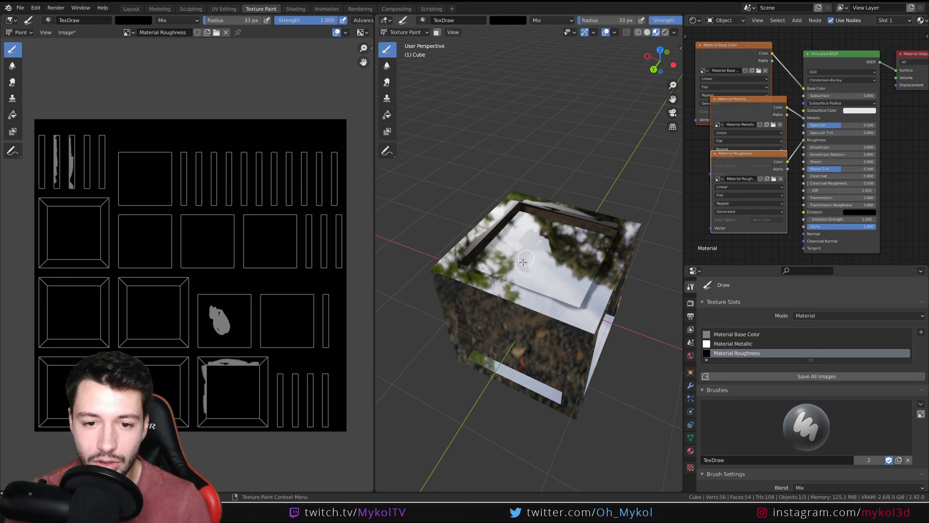
pyautogui.moveTo(536, 242); pyautogui.dragTo(542, 244)
pyautogui.moveTo(542, 243); pyautogui.dragTo(476, 243, button='middle')
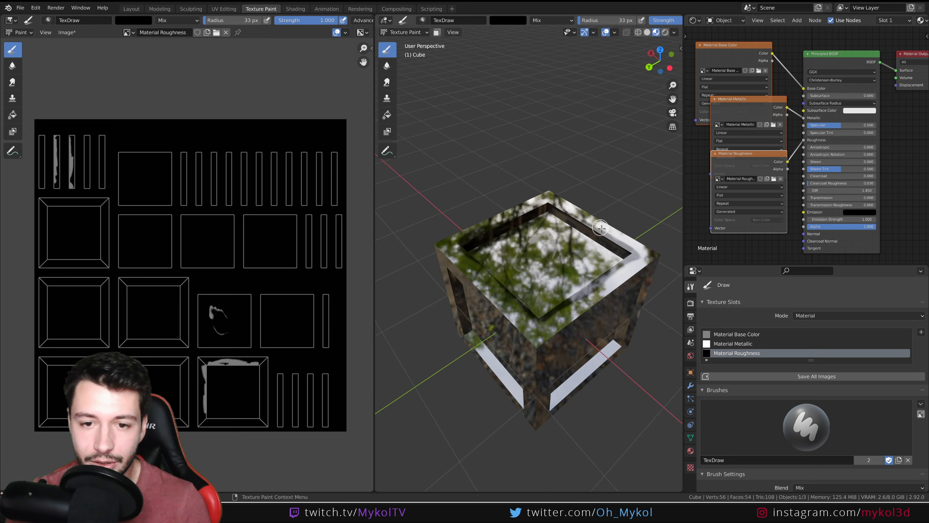
pyautogui.moveTo(636, 251); pyautogui.dragTo(644, 255)
pyautogui.moveTo(644, 254)
pyautogui.mouseDown(button='middle')
pyautogui.moveTo(487, 245)
pyautogui.moveTo(619, 243)
pyautogui.moveTo(563, 295)
pyautogui.mouseUp(button='middle')
pyautogui.scroll(2, 485, 245)
pyautogui.scroll(2, 485, 245)
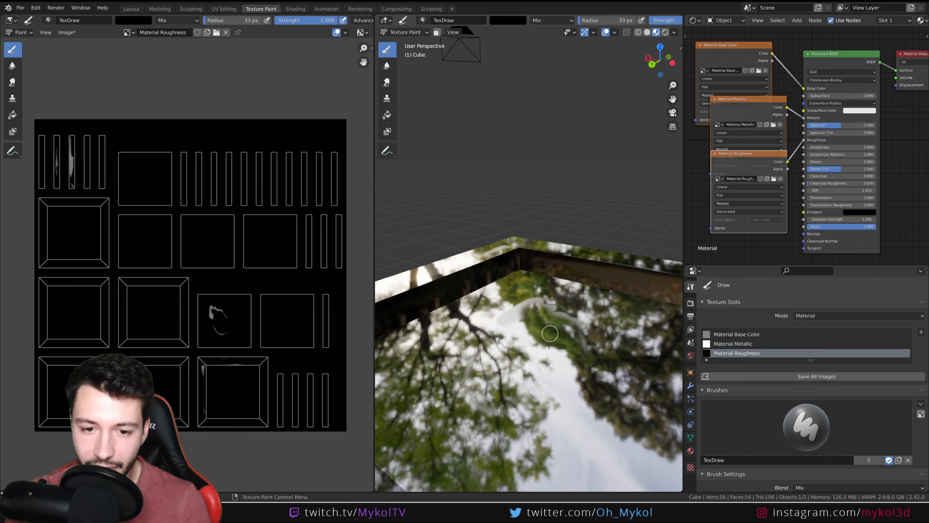
pyautogui.moveTo(561, 312); pyautogui.dragTo(522, 317)
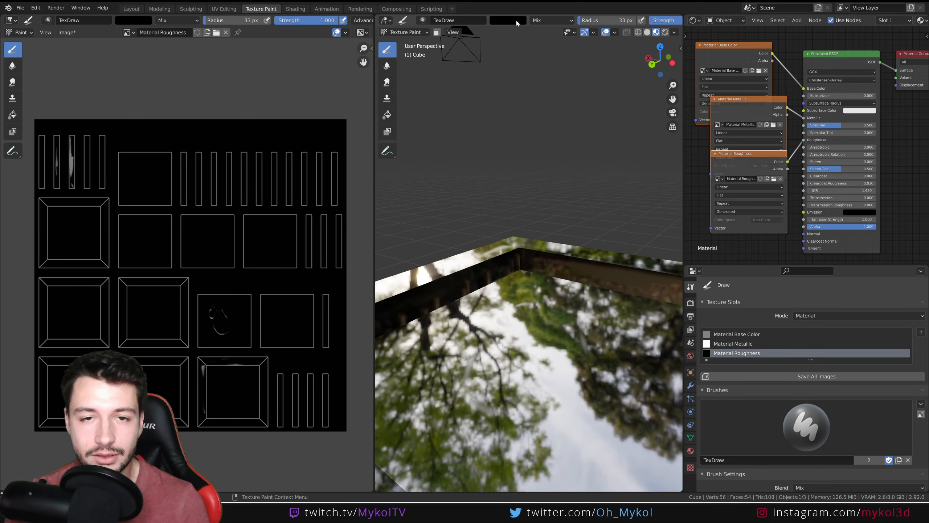
# Set the brush color to white (V 1.000) and paint a roughness patch on the top recess floor.
pyautogui.click(515, 19)
pyautogui.moveTo(570, 96); pyautogui.dragTo(570, 31)
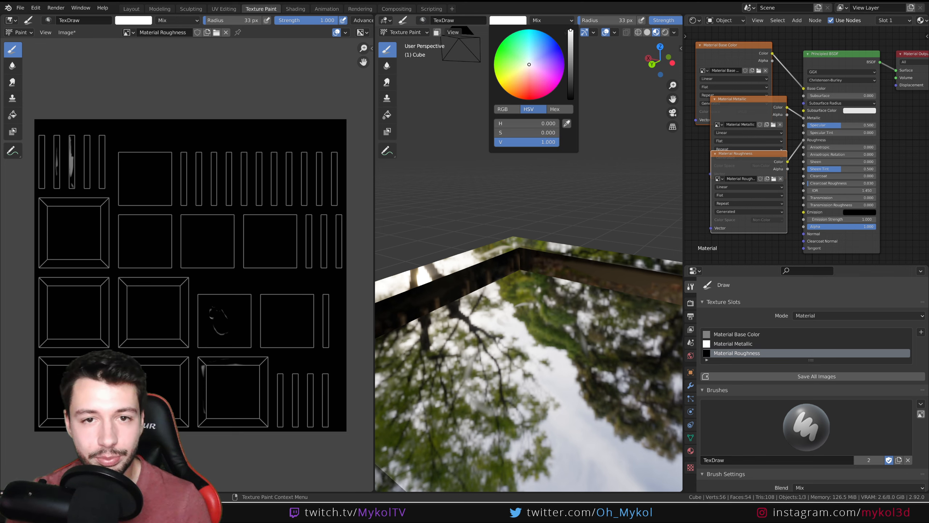
pyautogui.moveTo(559, 309); pyautogui.dragTo(563, 306, button='middle')
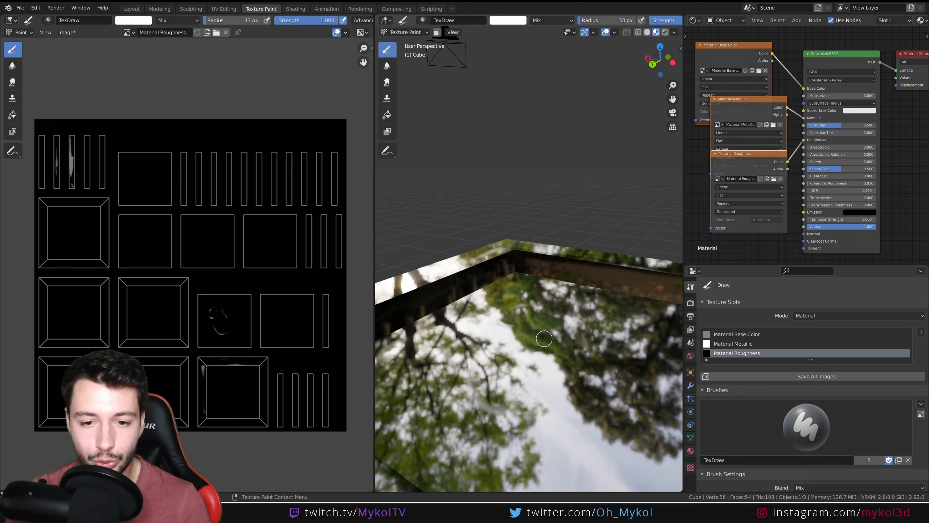
pyautogui.moveTo(544, 332)
pyautogui.mouseDown()
pyautogui.moveTo(576, 323)
pyautogui.moveTo(520, 322)
pyautogui.moveTo(541, 315)
pyautogui.moveTo(507, 343)
pyautogui.moveTo(539, 337)
pyautogui.moveTo(510, 352)
pyautogui.mouseUp()
# Paint white roughness strokes along the rim edges of the cube's top recess.
pyautogui.moveTo(509, 348)
pyautogui.mouseDown(button='middle')
pyautogui.moveTo(527, 369)
pyautogui.moveTo(517, 357)
pyautogui.moveTo(563, 308)
pyautogui.moveTo(542, 315)
pyautogui.moveTo(584, 323)
pyautogui.moveTo(447, 316)
pyautogui.moveTo(490, 248)
pyautogui.mouseUp(button='middle')
pyautogui.scroll(3, 517, 353)
pyautogui.moveTo(492, 236); pyautogui.dragTo(600, 242)
pyautogui.moveTo(600, 242); pyautogui.dragTo(414, 249, button='middle')
pyautogui.moveTo(410, 228)
pyautogui.mouseDown()
pyautogui.moveTo(619, 231)
pyautogui.moveTo(639, 259)
pyautogui.moveTo(662, 330)
pyautogui.mouseUp()
pyautogui.moveTo(662, 329)
pyautogui.mouseDown(button='middle')
pyautogui.moveTo(570, 319)
pyautogui.moveTo(521, 239)
pyautogui.mouseUp(button='middle')
pyautogui.moveTo(562, 227)
pyautogui.mouseDown()
pyautogui.moveTo(620, 219)
pyautogui.moveTo(659, 301)
pyautogui.mouseUp()
pyautogui.moveTo(659, 301)
pyautogui.mouseDown(button='middle')
pyautogui.moveTo(602, 316)
pyautogui.moveTo(485, 295)
pyautogui.moveTo(476, 308)
pyautogui.mouseUp(button='middle')
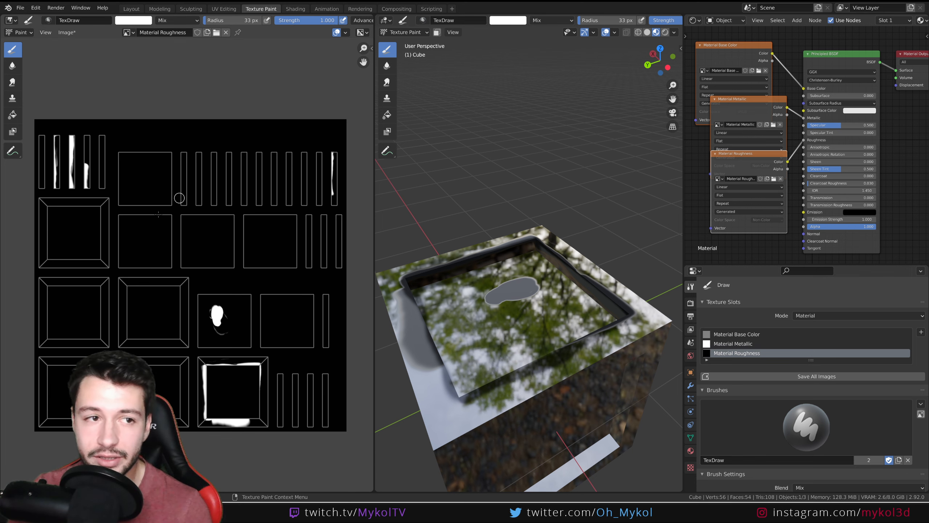
# Paint a white outline in the image editor around the second square UV island of the middle row.
pyautogui.scroll(3, 238, 236)
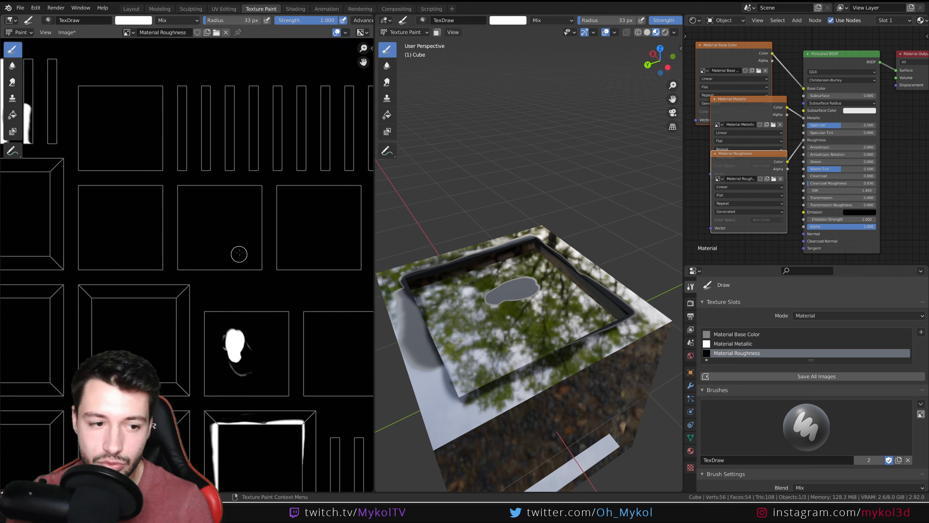
pyautogui.moveTo(222, 281); pyautogui.dragTo(268, 337, button='middle')
pyautogui.moveTo(218, 211)
pyautogui.mouseDown()
pyautogui.moveTo(223, 325)
pyautogui.moveTo(318, 327)
pyautogui.moveTo(330, 280)
pyautogui.moveTo(327, 219)
pyautogui.moveTo(222, 219)
pyautogui.mouseUp()
pyautogui.moveTo(493, 321); pyautogui.dragTo(447, 306, button='middle')
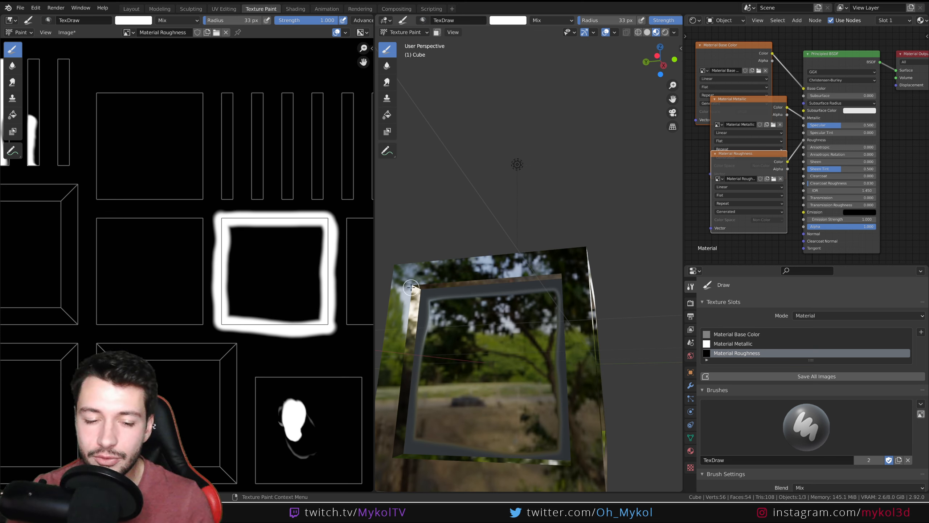
# Paint a short vertical white stroke on the frame beside the cube's side recess.
pyautogui.moveTo(411, 288); pyautogui.dragTo(406, 359)
pyautogui.scroll(-3, 240, 274)
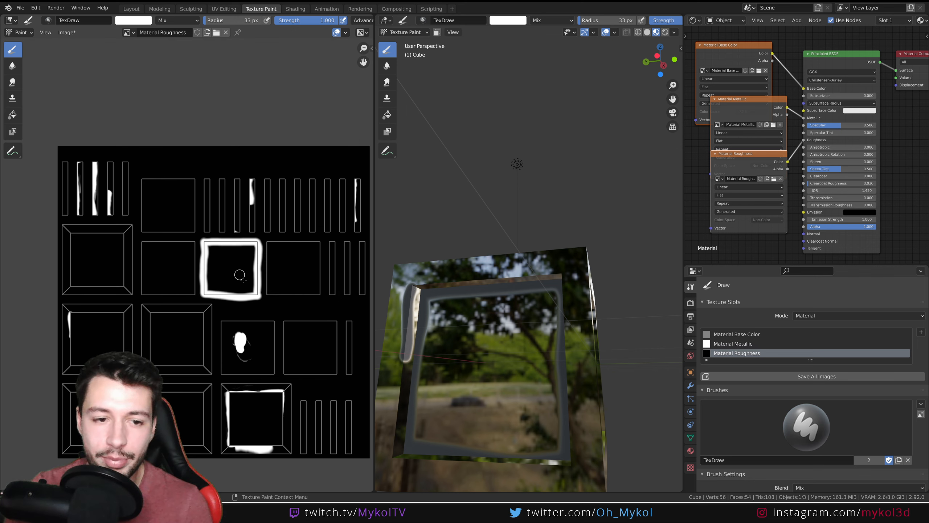
pyautogui.moveTo(276, 301); pyautogui.dragTo(254, 289, button='middle')
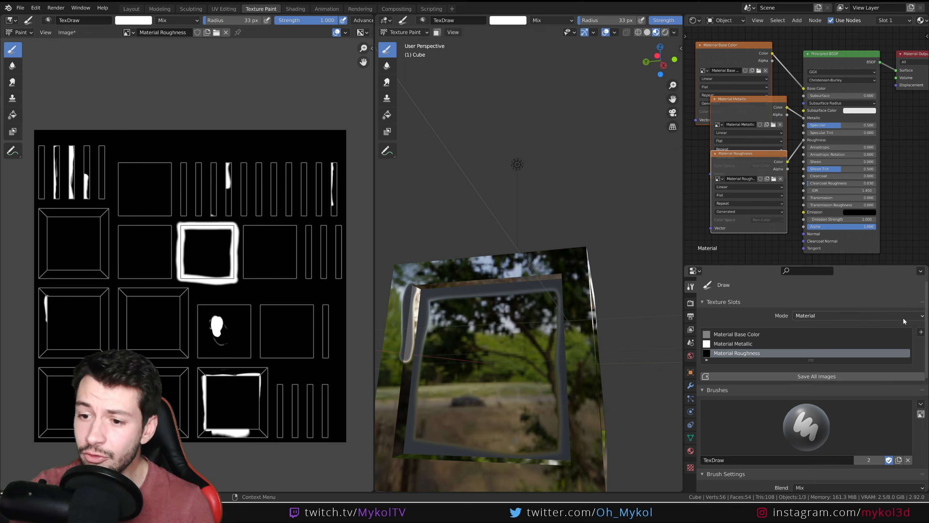
# Add a Bump texture paint slot named Material Bump, 2048 × 2048 px, with the default gray fill.
pyautogui.click(921, 332)
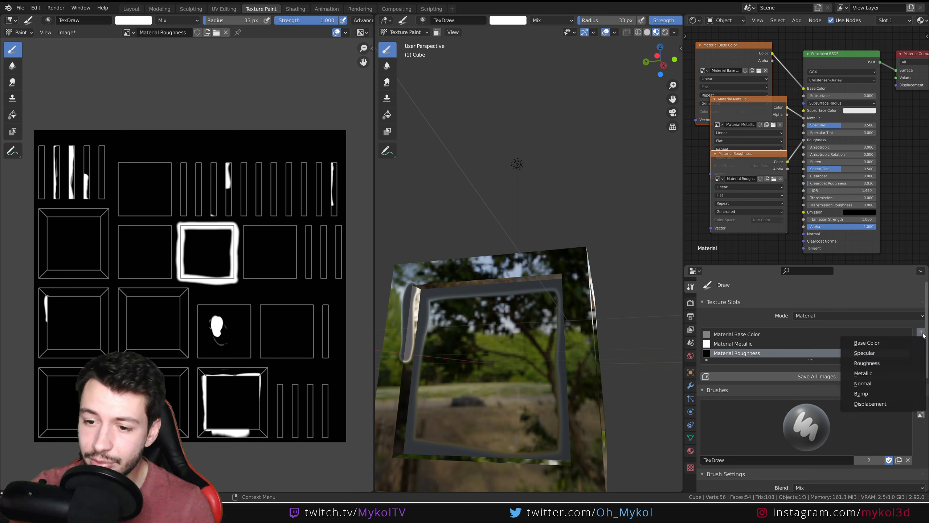
pyautogui.click(873, 394)
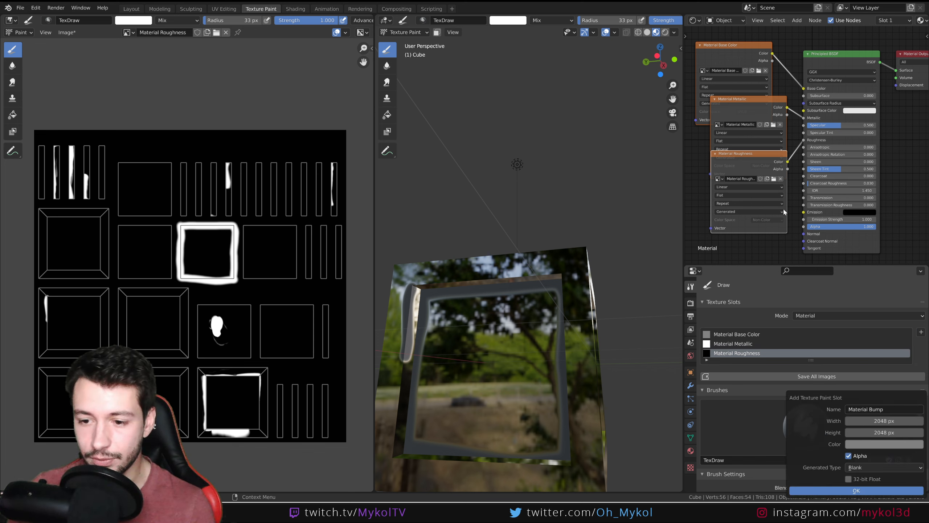
pyautogui.click(872, 490)
# Move the Material Bump image node away from the Bump node so the two do not overlap.
pyautogui.scroll(-1, 804, 216)
pyautogui.moveTo(805, 216)
pyautogui.mouseDown(button='middle')
pyautogui.moveTo(791, 173)
pyautogui.moveTo(798, 87)
pyautogui.mouseUp(button='middle')
pyautogui.moveTo(780, 154); pyautogui.dragTo(738, 147)
pyautogui.moveTo(788, 179); pyautogui.dragTo(858, 183, button='middle')
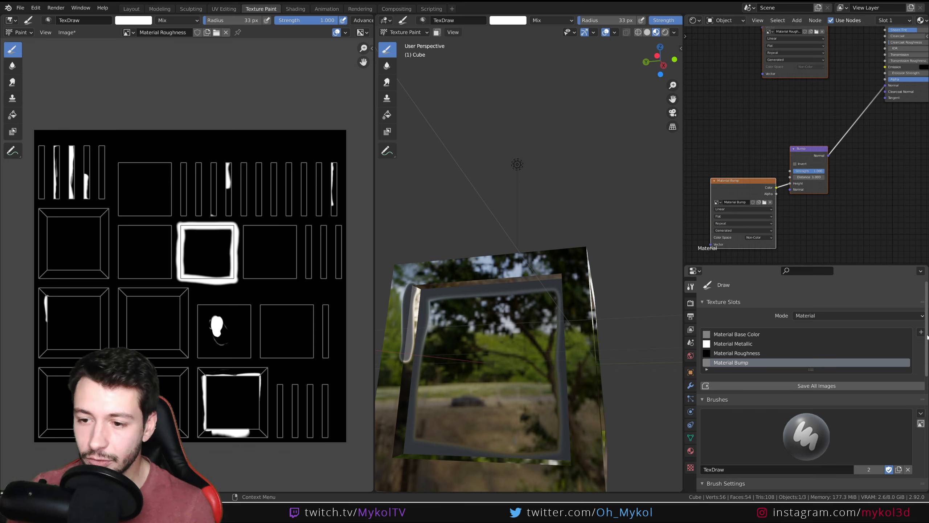
# Paint a closed loop stroke on the floor of the cube's top recess in the Material Bump slot.
pyautogui.click(803, 151)
pyautogui.moveTo(502, 257); pyautogui.dragTo(509, 309, button='middle')
pyautogui.scroll(3, 510, 310)
pyautogui.moveTo(487, 336)
pyautogui.mouseDown()
pyautogui.moveTo(472, 336)
pyautogui.moveTo(547, 329)
pyautogui.moveTo(458, 326)
pyautogui.moveTo(555, 319)
pyautogui.mouseUp()
pyautogui.scroll(3, 527, 348)
pyautogui.moveTo(527, 355); pyautogui.dragTo(590, 351, button='middle')
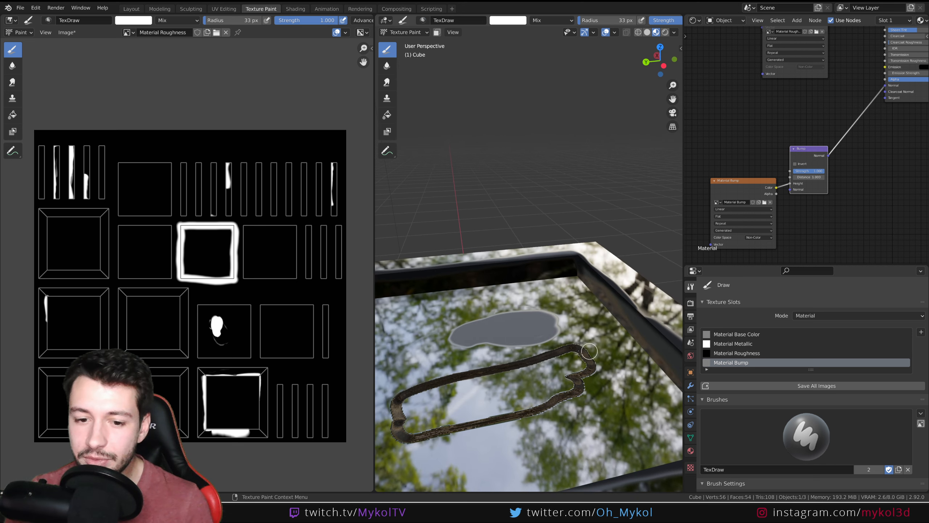
# Set the Bump node's strength to 0.1.
pyautogui.moveTo(819, 171); pyautogui.dragTo(795, 171)
pyautogui.moveTo(540, 355); pyautogui.dragTo(543, 371, button='middle')
pyautogui.doubleClick(808, 171)
pyautogui.write('0.1')
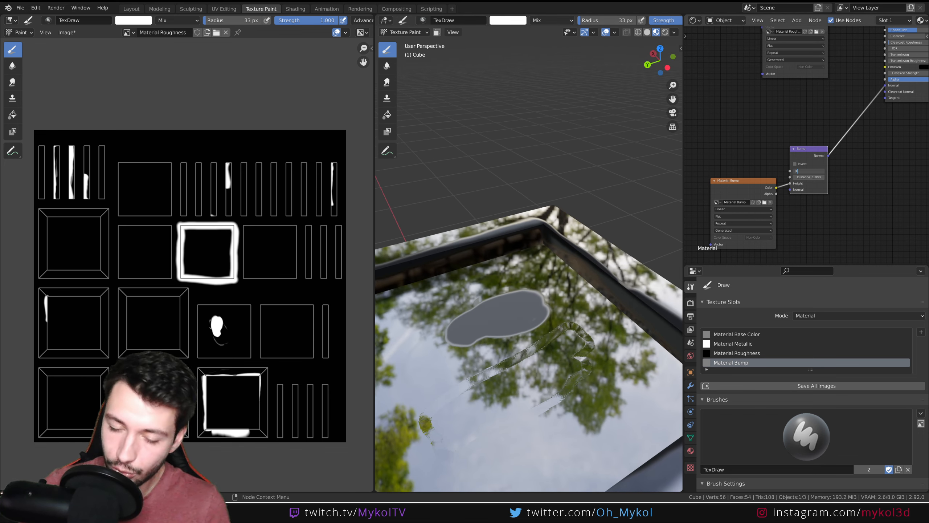
pyautogui.press('Return')
# Lower the brush strength to 0.511 and paint another bump stroke on the floor of the top recess.
pyautogui.moveTo(505, 403)
pyautogui.mouseDown(button='middle')
pyautogui.moveTo(502, 418)
pyautogui.moveTo(541, 320)
pyautogui.moveTo(549, 326)
pyautogui.mouseUp(button='middle')
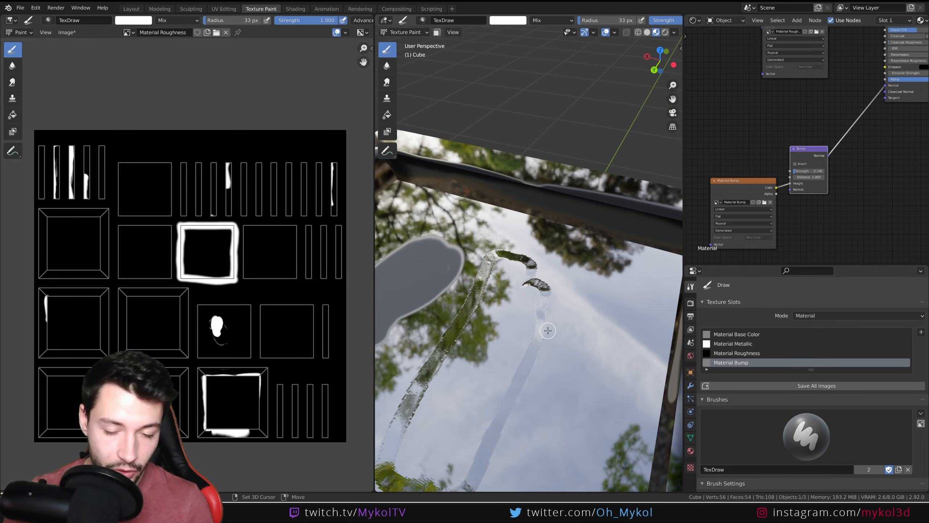
pyautogui.hotkey('shift', 'f')
pyautogui.click(549, 327)
pyautogui.moveTo(590, 394); pyautogui.dragTo(589, 287)
# Paint a bump stroke around one corner of the cube's top frame.
pyautogui.moveTo(590, 287); pyautogui.dragTo(565, 196, button='middle')
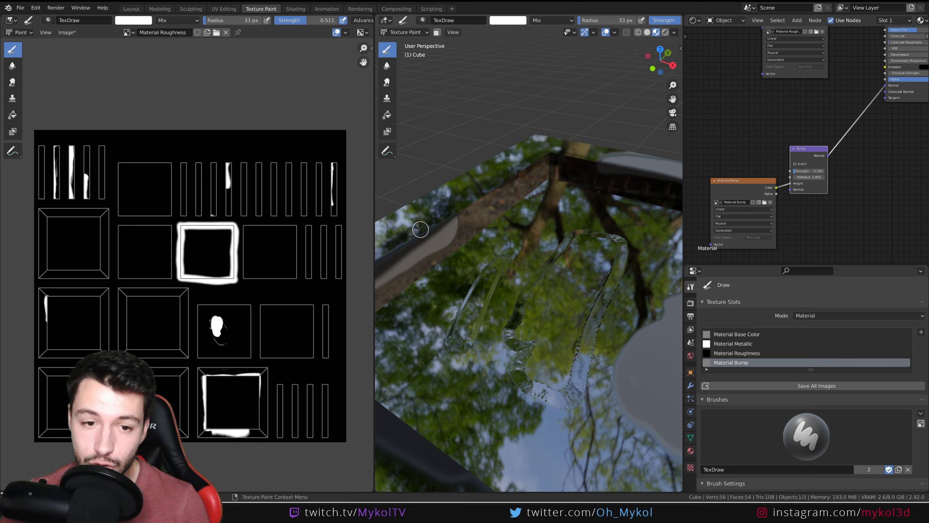
pyautogui.moveTo(509, 178)
pyautogui.mouseDown()
pyautogui.moveTo(543, 161)
pyautogui.moveTo(587, 162)
pyautogui.mouseUp()
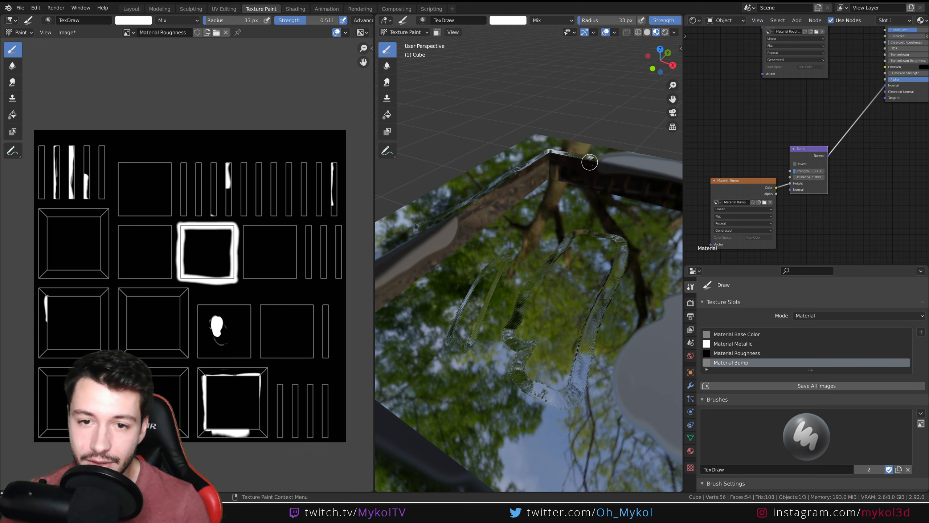
pyautogui.moveTo(578, 224)
pyautogui.mouseDown(button='middle')
pyautogui.moveTo(571, 231)
pyautogui.moveTo(632, 240)
pyautogui.mouseUp(button='middle')
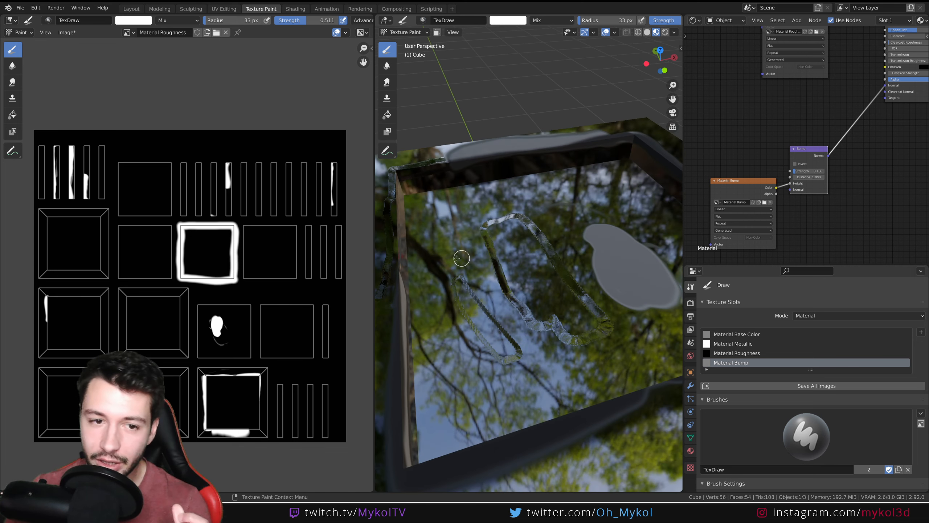
pyautogui.moveTo(464, 260); pyautogui.dragTo(617, 288, button='middle')
pyautogui.scroll(-5, 542, 281)
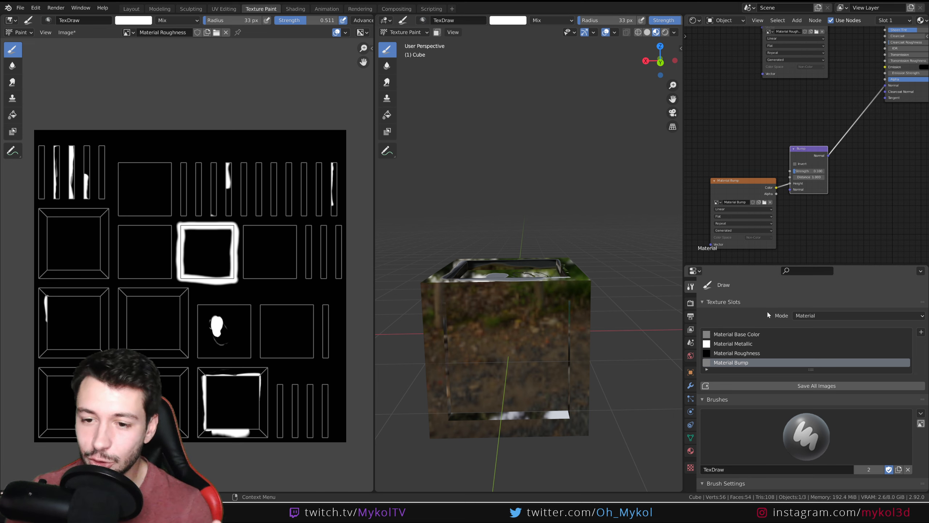
# Enlarge the Properties editor and expand the brush's Texture Mask settings.
pyautogui.moveTo(761, 264); pyautogui.dragTo(746, 147)
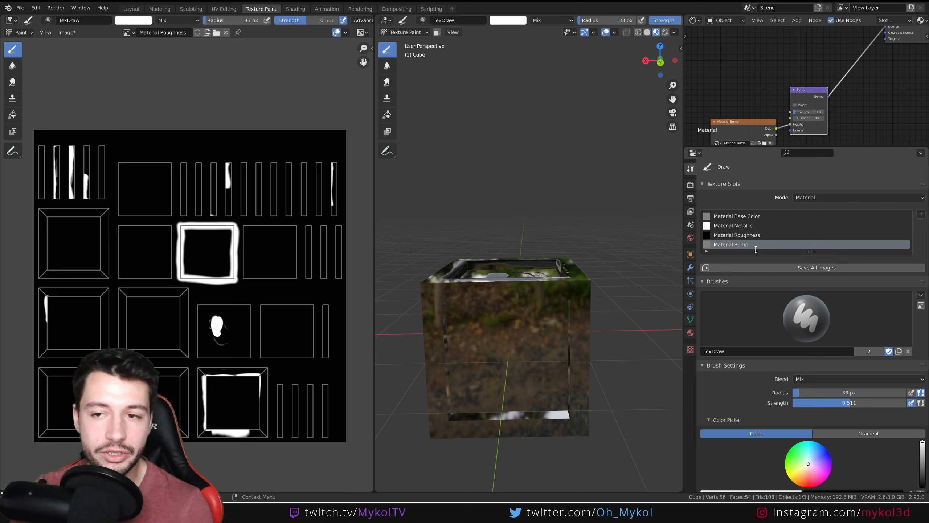
pyautogui.scroll(-6, 735, 336)
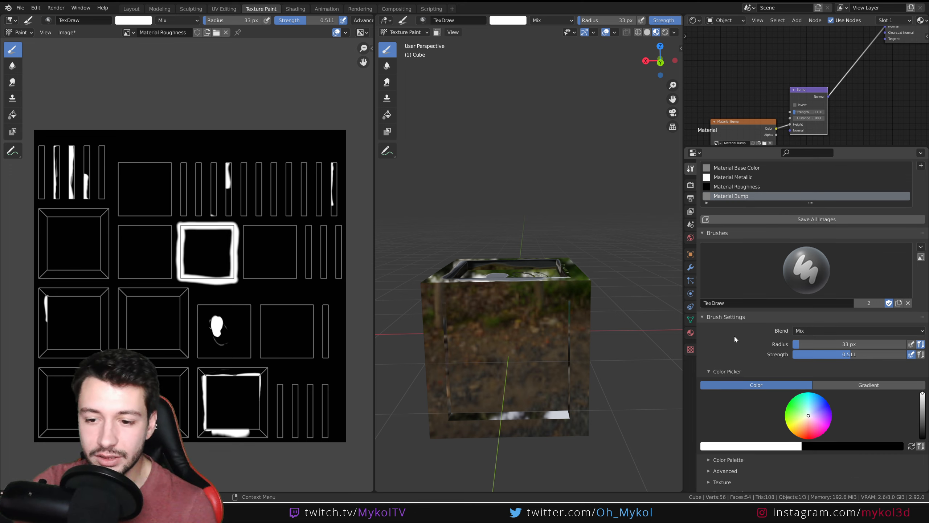
pyautogui.scroll(-1, 734, 334)
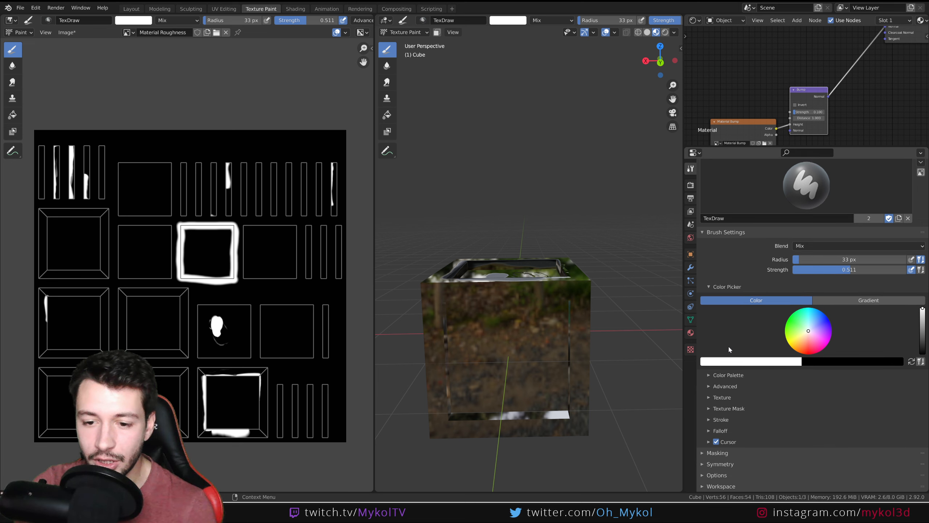
pyautogui.click(710, 408)
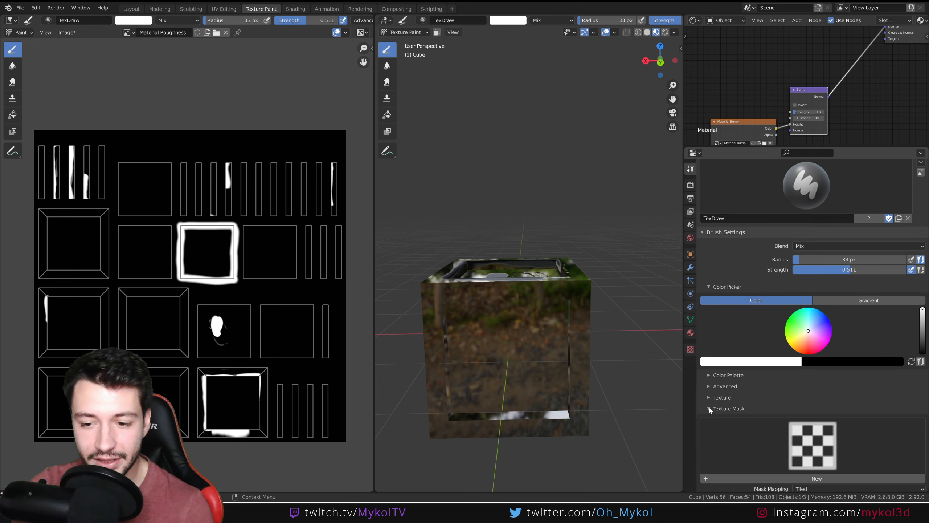
pyautogui.scroll(-3, 717, 384)
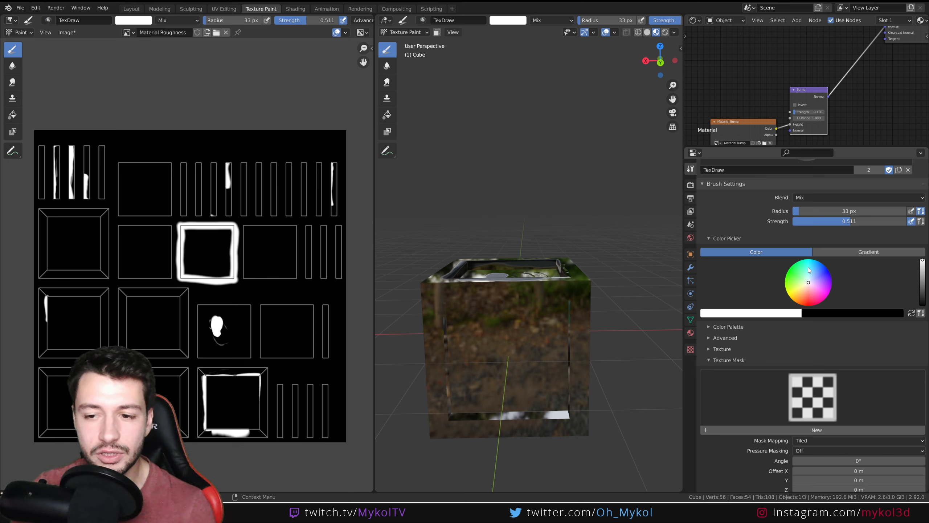
# Create a new texture for the brush's texture mask.
pyautogui.scroll(3, 747, 263)
pyautogui.scroll(4, 741, 269)
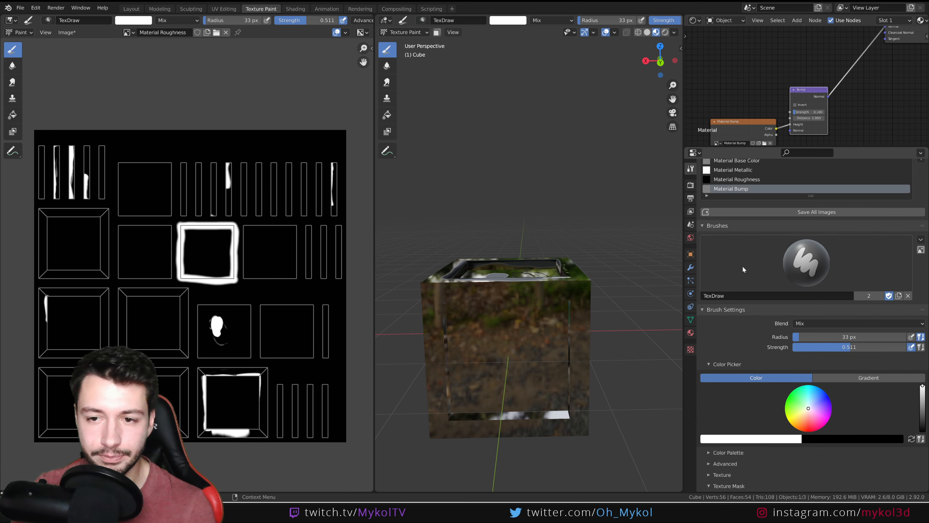
pyautogui.scroll(-5, 747, 352)
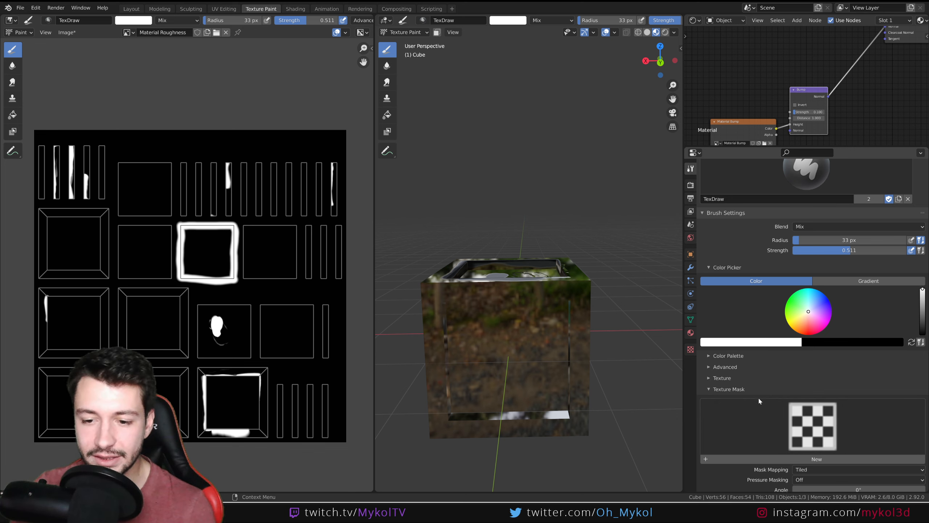
pyautogui.click(824, 453)
pyautogui.click(820, 459)
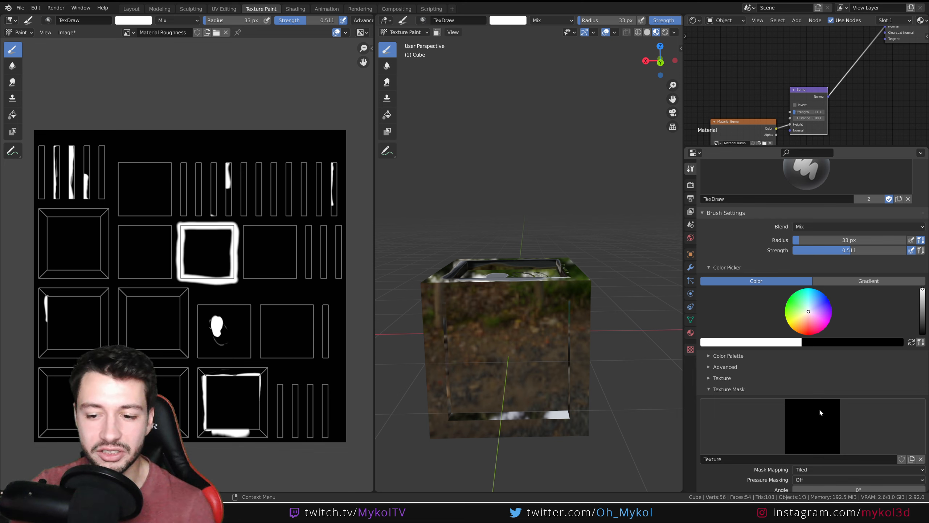
pyautogui.scroll(-3, 820, 410)
pyautogui.scroll(1, 785, 377)
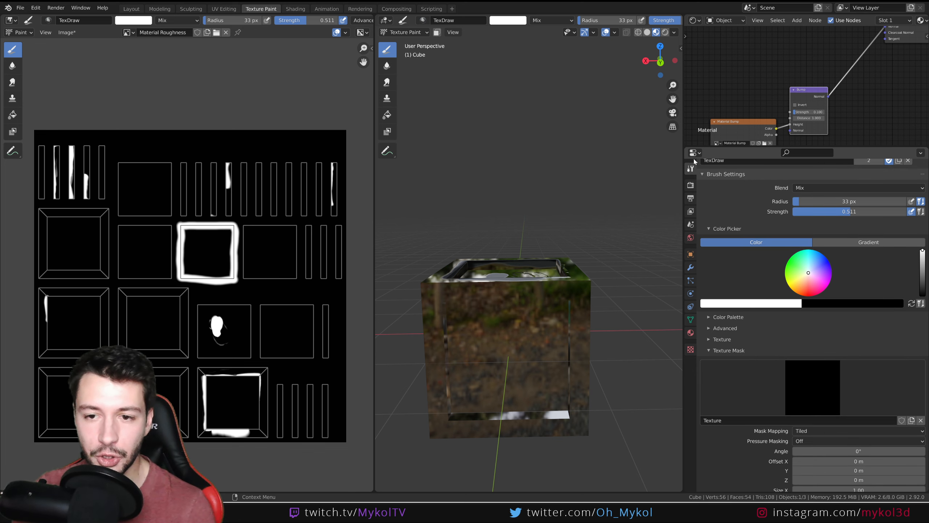
# Create a new brush texture and set its type to Noise.
pyautogui.click(690, 351)
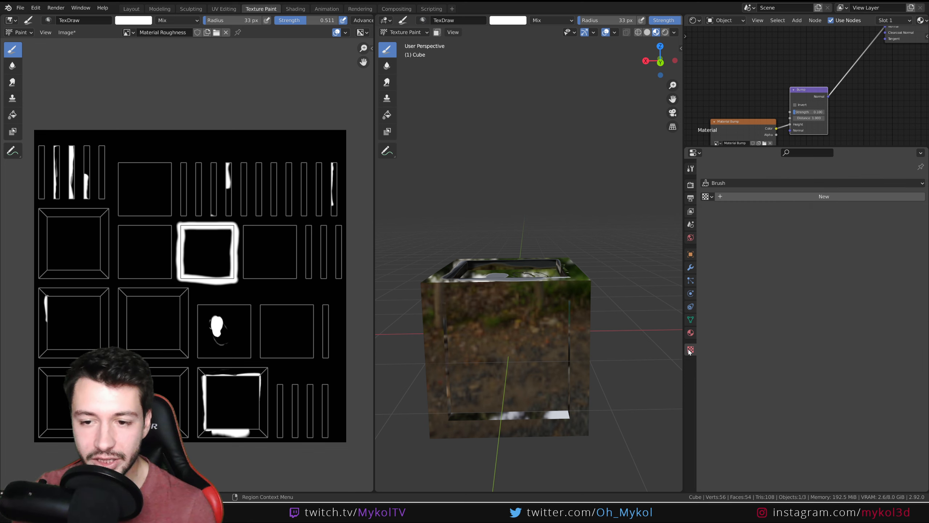
pyautogui.click(752, 195)
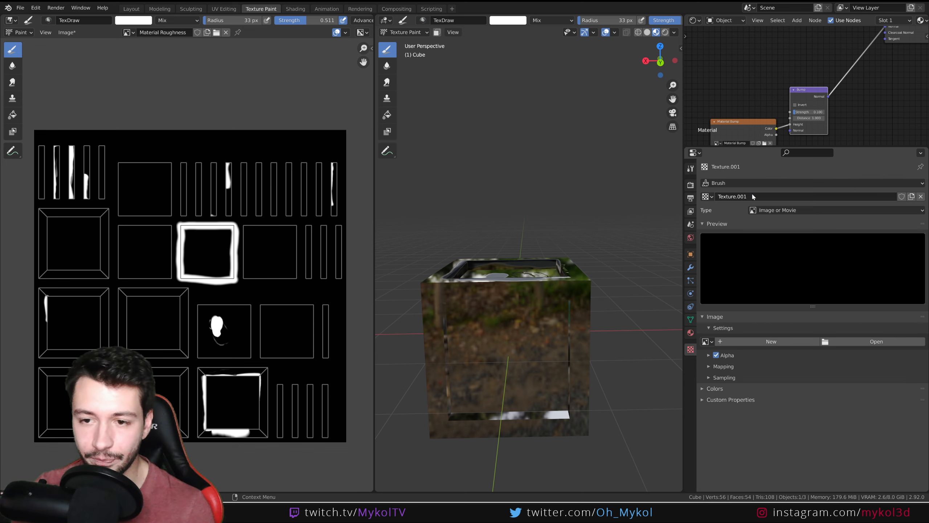
pyautogui.click(774, 211)
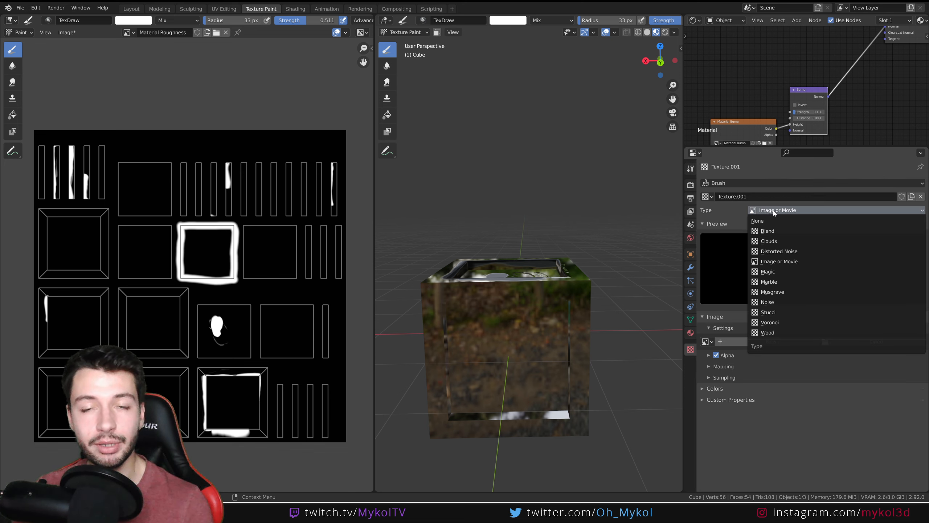
pyautogui.click(784, 303)
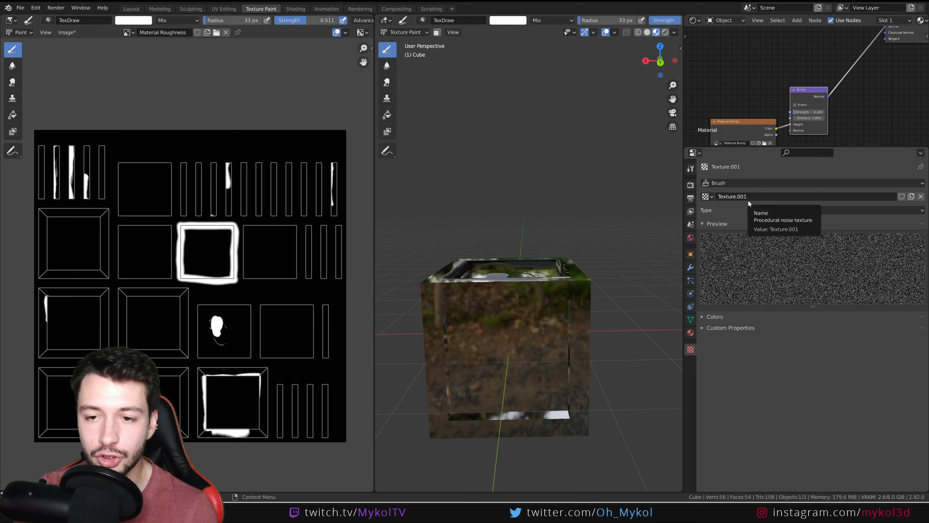
# Assign the noise texture Texture.001 as the brush's texture mask.
pyautogui.click(691, 168)
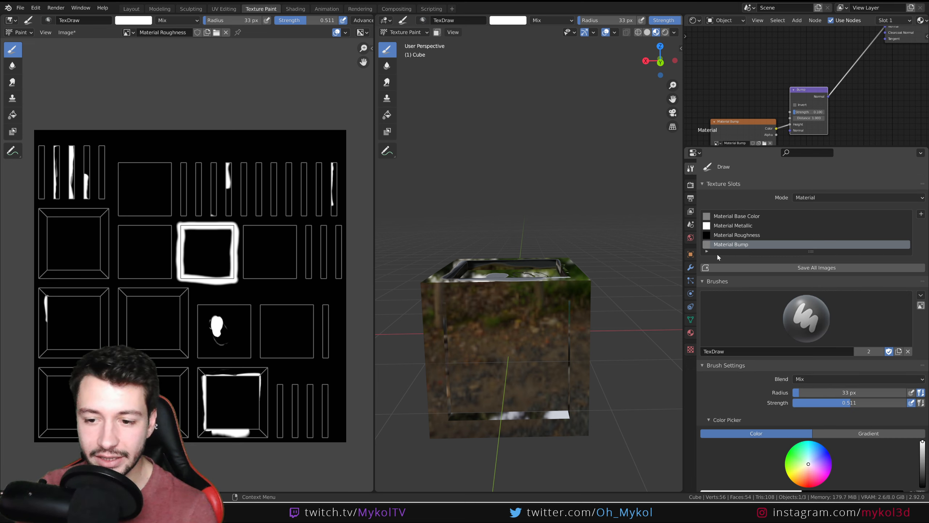
pyautogui.scroll(-10, 733, 385)
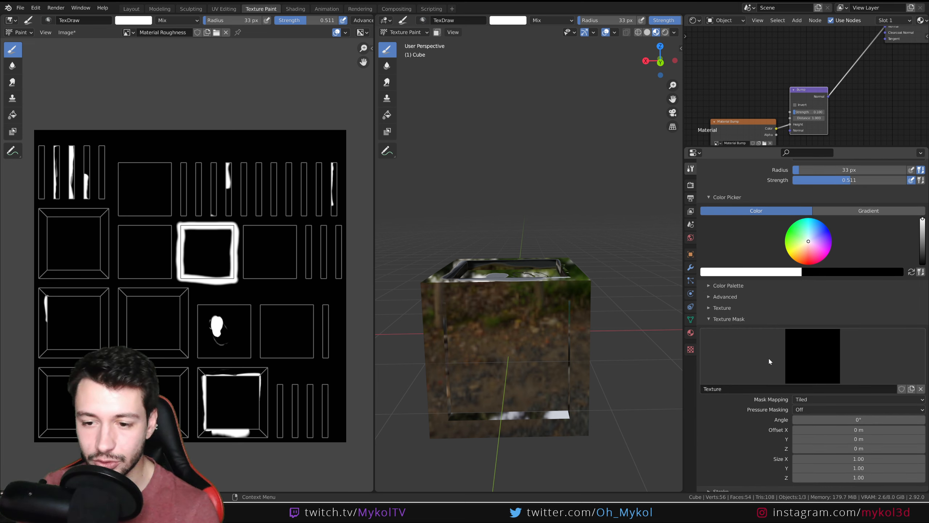
pyautogui.click(805, 343)
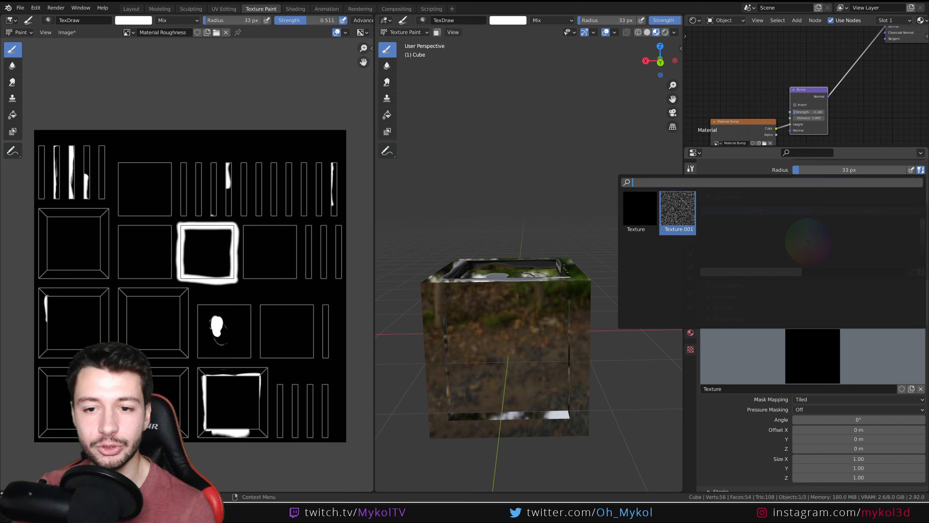
pyautogui.click(678, 211)
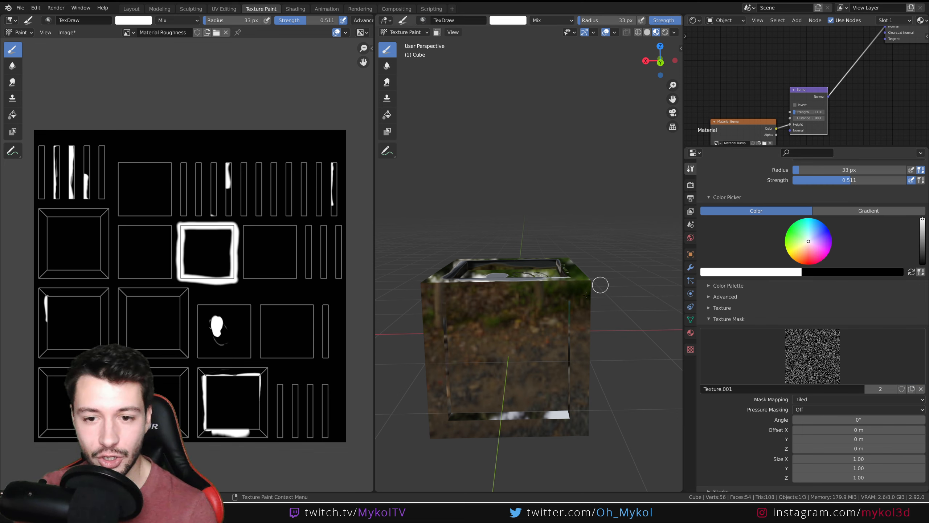
# Set the brush radius to 80 px and paint noisy bump along one vertical edge and the upper edge of a side frame.
pyautogui.press('f')
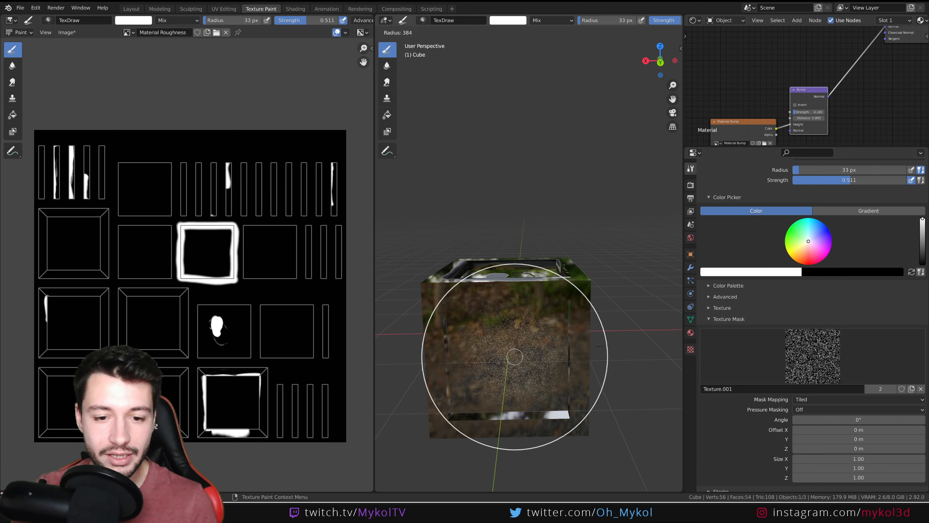
pyautogui.click(542, 353)
pyautogui.moveTo(542, 353); pyautogui.dragTo(608, 349, button='middle')
pyautogui.press('f')
pyautogui.click(600, 350)
pyautogui.moveTo(481, 409)
pyautogui.mouseDown()
pyautogui.moveTo(466, 218)
pyautogui.moveTo(660, 207)
pyautogui.mouseUp()
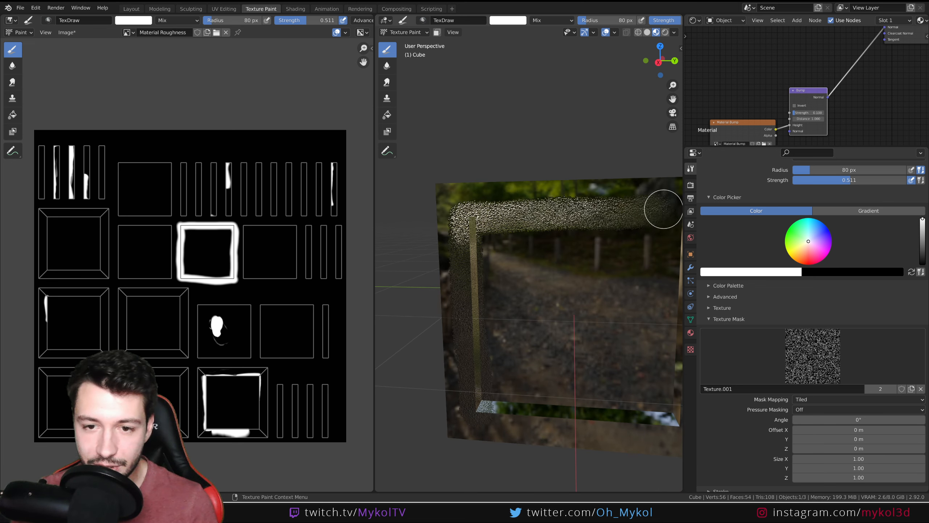
# Continue the noisy bump down the side frame's other vertical edge and along its lower edge, then onto an adjacent side face.
pyautogui.moveTo(659, 207)
pyautogui.mouseDown(button='middle')
pyautogui.moveTo(550, 241)
pyautogui.moveTo(527, 257)
pyautogui.mouseUp(button='middle')
pyautogui.moveTo(601, 201); pyautogui.dragTo(589, 411)
pyautogui.moveTo(589, 412); pyautogui.dragTo(452, 383)
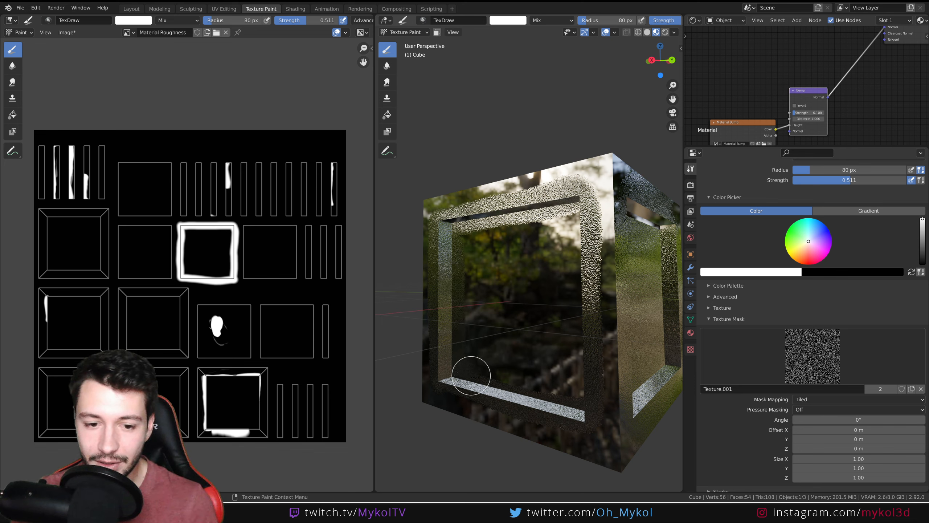
pyautogui.moveTo(571, 398)
pyautogui.mouseDown(button='middle')
pyautogui.moveTo(609, 390)
pyautogui.moveTo(646, 401)
pyautogui.mouseUp(button='middle')
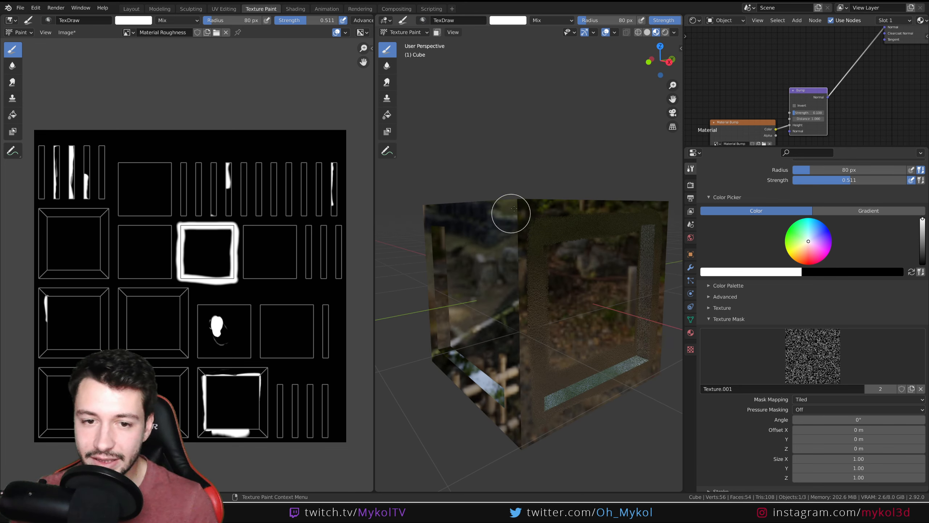
pyautogui.moveTo(520, 214)
pyautogui.mouseDown()
pyautogui.moveTo(523, 440)
pyautogui.moveTo(428, 356)
pyautogui.mouseUp()
pyautogui.moveTo(429, 356); pyautogui.dragTo(519, 352, button='middle')
# Activate the Material Roughness slot, set the brush radius to 500 px and paint white noise over the cube's faces.
pyautogui.scroll(12, 869, 291)
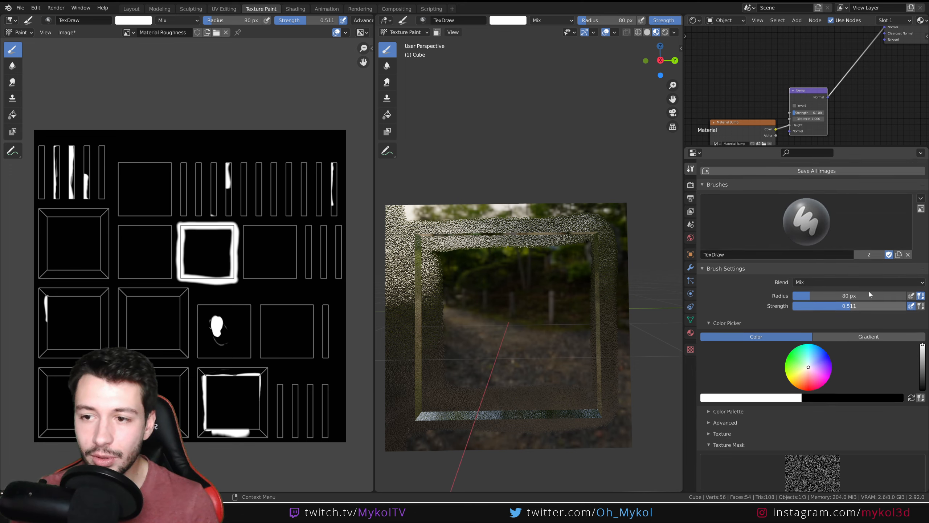
pyautogui.click(737, 235)
pyautogui.moveTo(530, 300)
pyautogui.mouseDown(button='middle')
pyautogui.moveTo(541, 289)
pyautogui.moveTo(564, 293)
pyautogui.moveTo(556, 313)
pyautogui.moveTo(549, 300)
pyautogui.mouseUp(button='middle')
pyautogui.press('f')
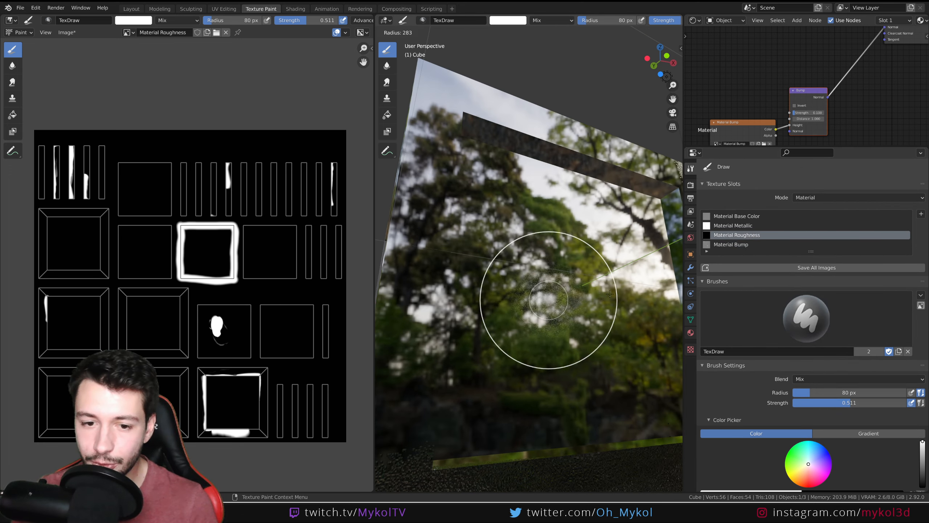
pyautogui.click(662, 287)
pyautogui.moveTo(564, 278); pyautogui.dragTo(513, 311)
pyautogui.moveTo(512, 311)
pyautogui.mouseDown(button='middle')
pyautogui.moveTo(570, 351)
pyautogui.moveTo(600, 405)
pyautogui.moveTo(513, 372)
pyautogui.moveTo(538, 350)
pyautogui.moveTo(556, 348)
pyautogui.moveTo(537, 341)
pyautogui.moveTo(549, 356)
pyautogui.moveTo(491, 322)
pyautogui.moveTo(440, 331)
pyautogui.moveTo(544, 373)
pyautogui.moveTo(613, 375)
pyautogui.mouseUp(button='middle')
pyautogui.moveTo(564, 383); pyautogui.dragTo(556, 339, button='middle')
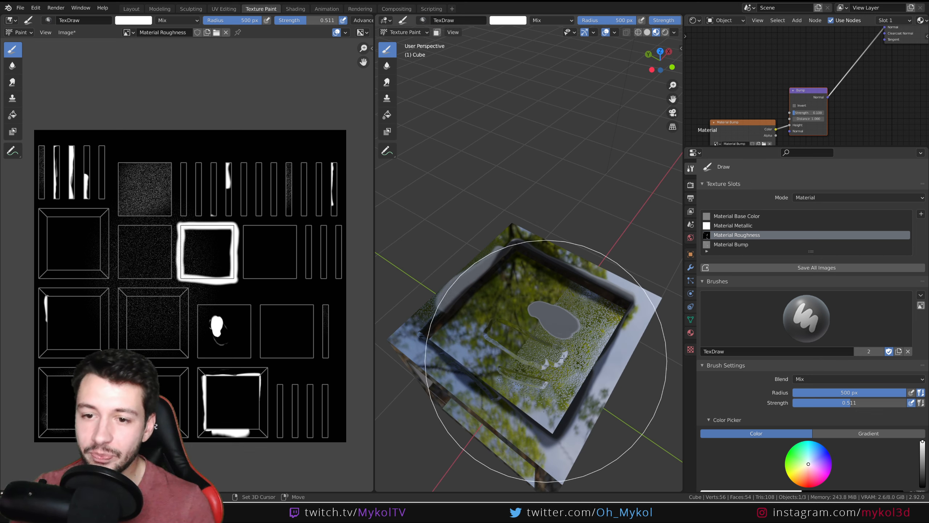
# Activate the Material Base Color slot, set the brush color to bright green and paint noise over the cube's top.
pyautogui.click(747, 219)
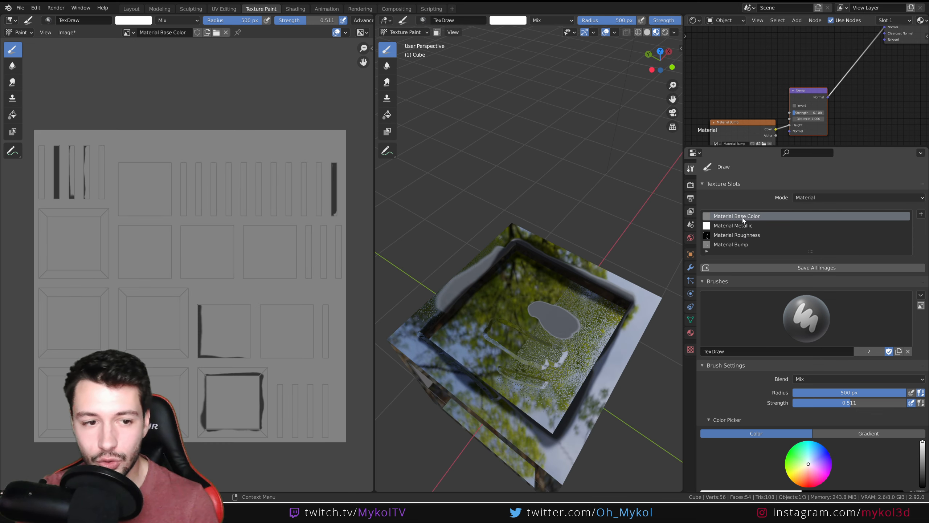
pyautogui.click(514, 20)
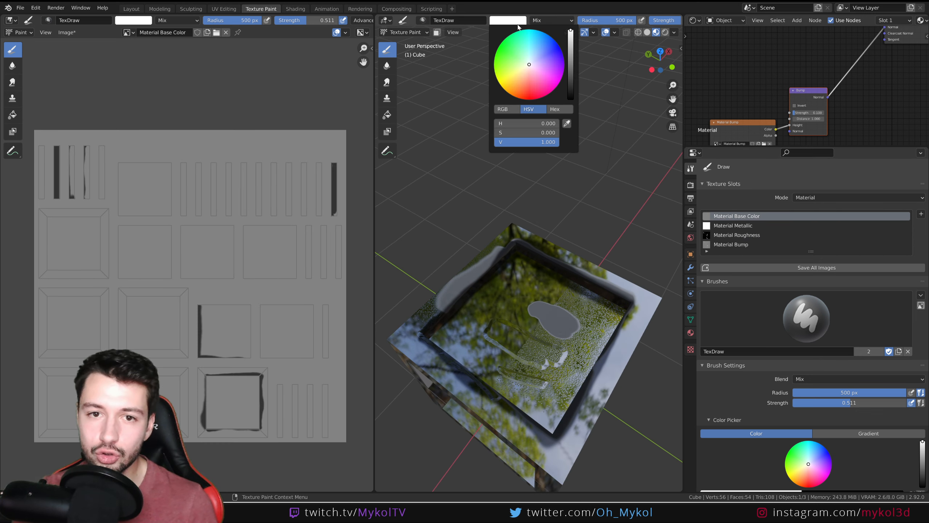
pyautogui.moveTo(512, 54); pyautogui.dragTo(498, 49)
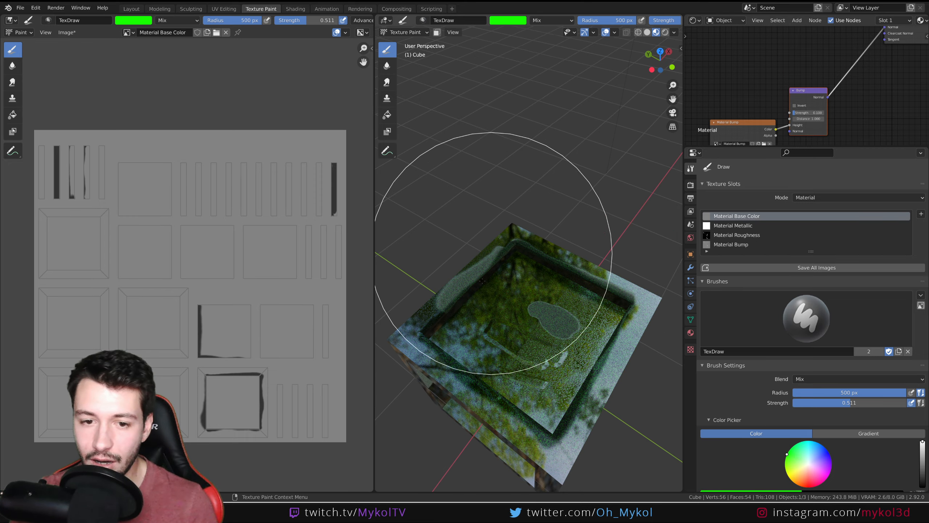
pyautogui.moveTo(481, 281)
pyautogui.mouseDown()
pyautogui.moveTo(575, 377)
pyautogui.moveTo(565, 387)
pyautogui.mouseUp()
pyautogui.moveTo(561, 385); pyautogui.dragTo(522, 317, button='middle')
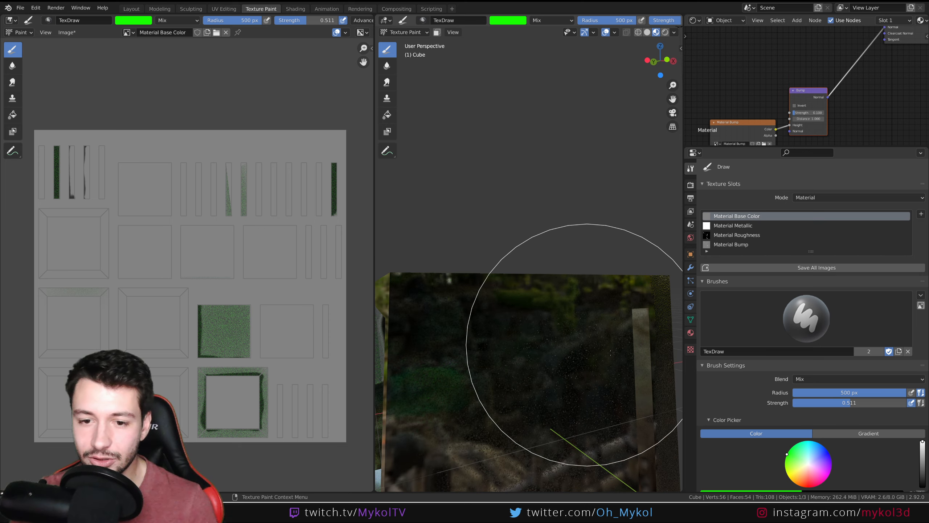
# Continue painting the bright green noise over the cube's side faces and the recessed panels on several sides.
pyautogui.moveTo(611, 353)
pyautogui.mouseDown()
pyautogui.moveTo(512, 361)
pyautogui.moveTo(526, 366)
pyautogui.mouseUp()
pyautogui.scroll(-4, 509, 374)
pyautogui.moveTo(500, 379); pyautogui.dragTo(544, 365, button='middle')
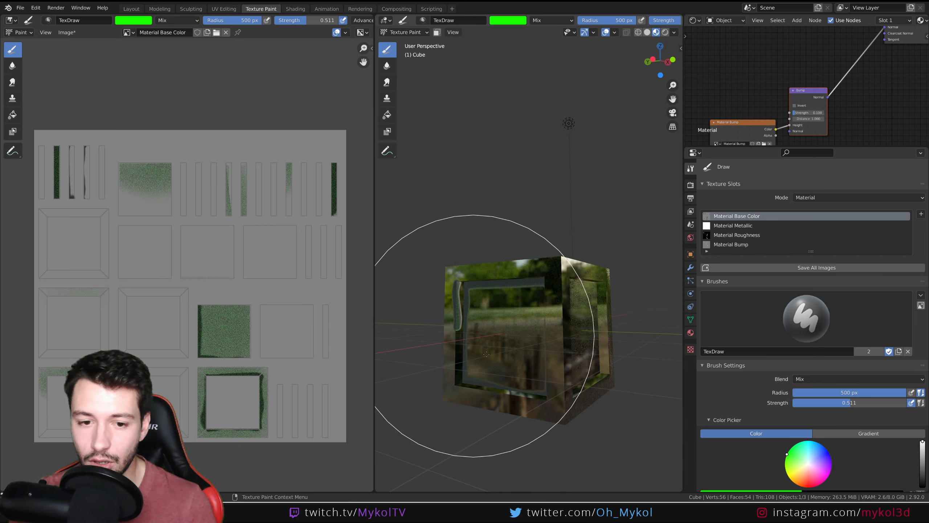
pyautogui.moveTo(487, 353)
pyautogui.mouseDown()
pyautogui.moveTo(558, 366)
pyautogui.moveTo(499, 411)
pyautogui.mouseUp()
pyautogui.moveTo(606, 382); pyautogui.dragTo(557, 381)
pyautogui.moveTo(523, 351); pyautogui.dragTo(582, 360, button='middle')
pyautogui.moveTo(560, 344)
pyautogui.mouseDown()
pyautogui.moveTo(517, 355)
pyautogui.moveTo(553, 356)
pyautogui.mouseUp()
pyautogui.moveTo(554, 356); pyautogui.dragTo(559, 409, button='middle')
# Set the brush to dark yellow (H 0.129, S 1.000, V 0.774) at strength 1.000 and paint noise over the cube's top and front.
pyautogui.click(510, 23)
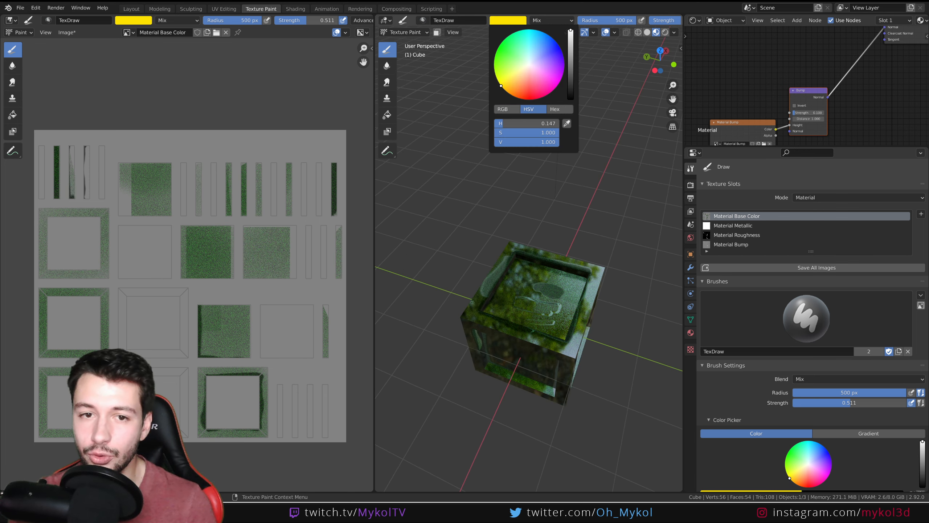
pyautogui.moveTo(570, 67); pyautogui.dragTo(570, 45)
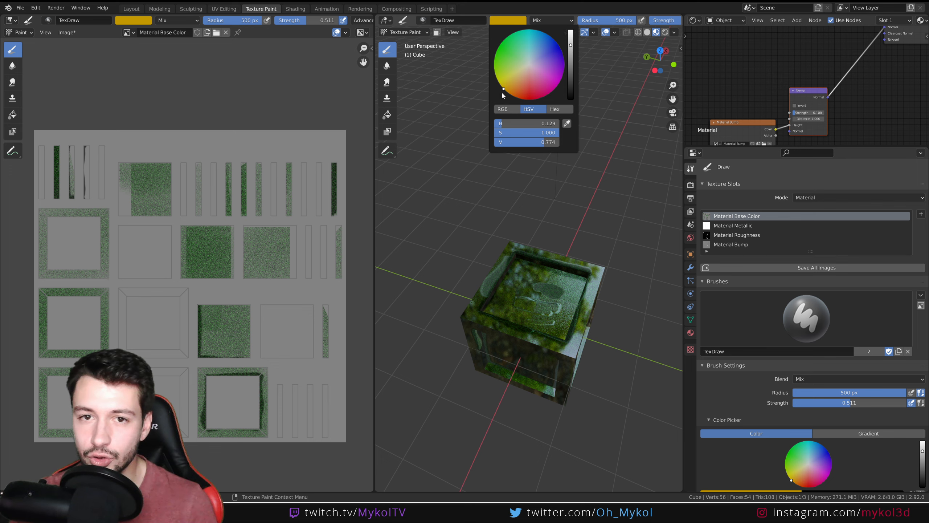
pyautogui.moveTo(552, 283); pyautogui.dragTo(563, 258, button='middle')
pyautogui.moveTo(525, 317); pyautogui.dragTo(552, 336)
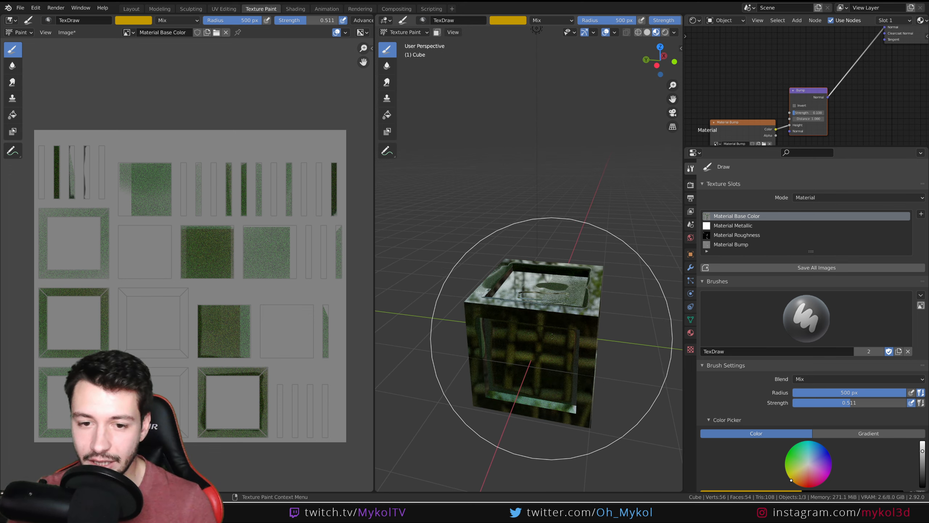
pyautogui.moveTo(552, 337); pyautogui.dragTo(552, 374, button='middle')
pyautogui.moveTo(561, 306)
pyautogui.mouseDown()
pyautogui.moveTo(549, 296)
pyautogui.moveTo(501, 317)
pyautogui.moveTo(513, 354)
pyautogui.mouseUp()
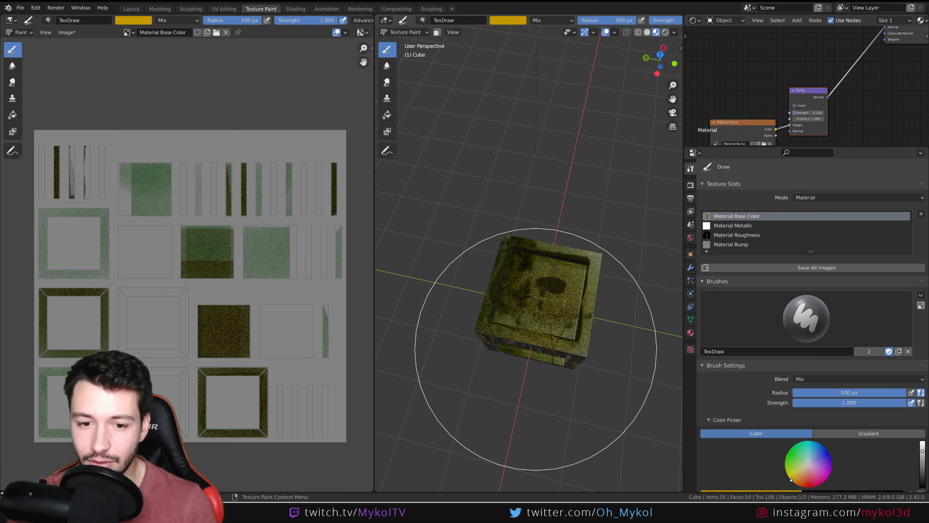
# Continue the dark yellow noise over the neighbouring side faces of the cube, including their frames and recessed panels.
pyautogui.moveTo(536, 349); pyautogui.dragTo(545, 301, button='middle')
pyautogui.moveTo(527, 344); pyautogui.dragTo(534, 374)
pyautogui.moveTo(534, 374); pyautogui.dragTo(459, 351, button='middle')
pyautogui.moveTo(498, 374); pyautogui.dragTo(523, 333)
pyautogui.moveTo(522, 333); pyautogui.dragTo(446, 342, button='middle')
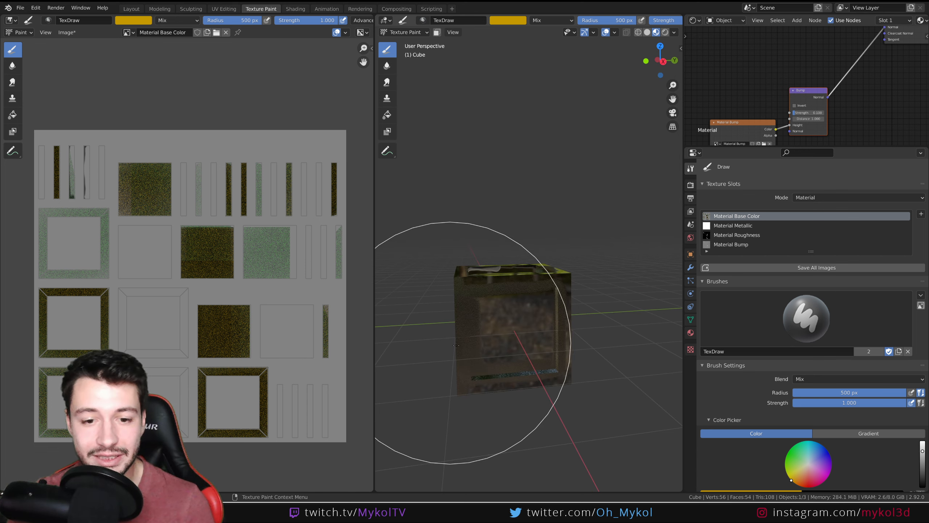
pyautogui.moveTo(516, 297)
pyautogui.mouseDown()
pyautogui.moveTo(537, 303)
pyautogui.moveTo(540, 316)
pyautogui.mouseUp()
pyautogui.moveTo(540, 317); pyautogui.dragTo(576, 352, button='middle')
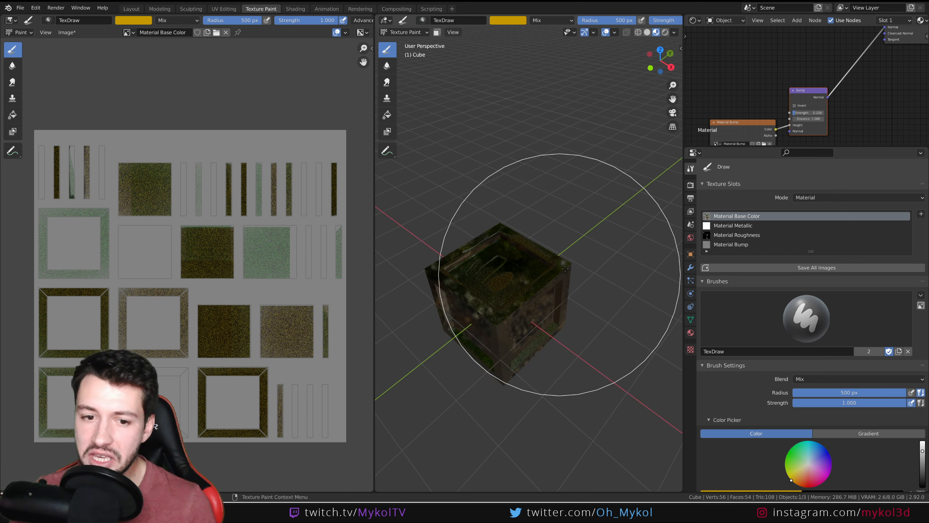
# Enlarge the shader node editor so the material's whole node tree fits in view.
pyautogui.scroll(3, 530, 256)
pyautogui.keyDown('shift'); pyautogui.moveTo(508, 273); pyautogui.dragTo(524, 308, button='middle'); pyautogui.keyUp('shift')
pyautogui.moveTo(856, 48); pyautogui.dragTo(801, 124, button='middle')
pyautogui.scroll(-5, 800, 93)
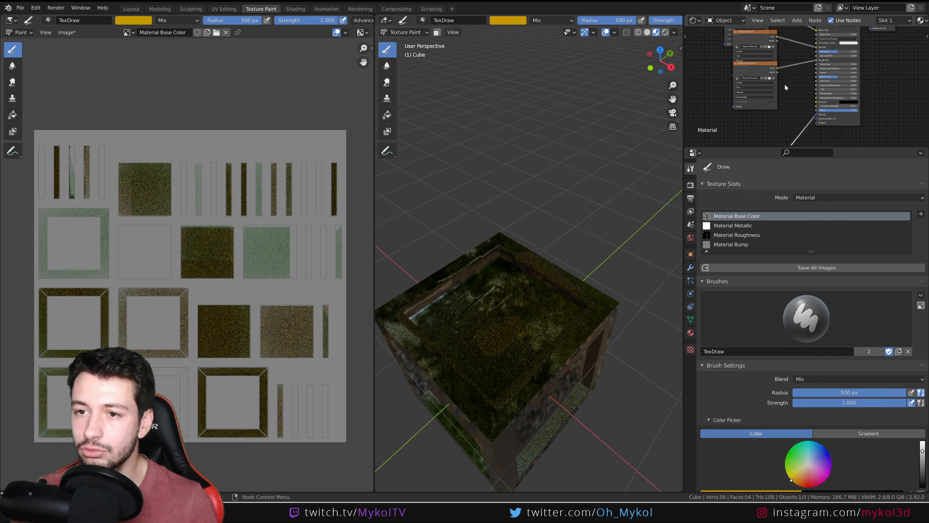
pyautogui.moveTo(785, 85)
pyautogui.mouseDown(button='middle')
pyautogui.moveTo(784, 144)
pyautogui.moveTo(785, 71)
pyautogui.mouseUp(button='middle')
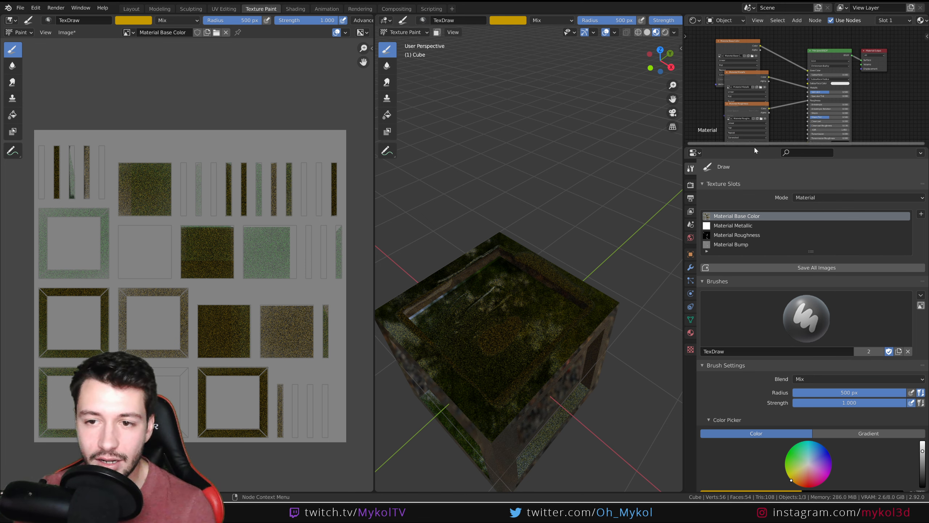
pyautogui.moveTo(756, 145); pyautogui.dragTo(724, 315)
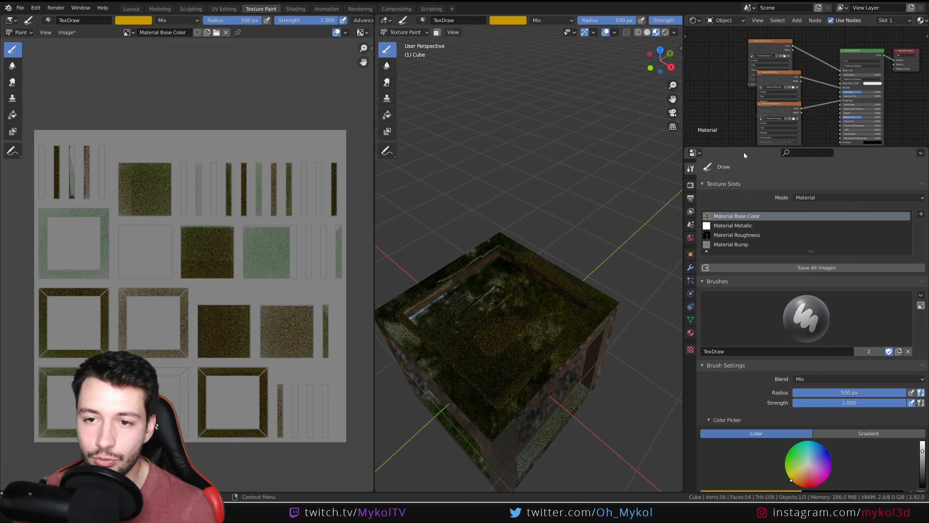
pyautogui.moveTo(745, 146); pyautogui.dragTo(743, 379)
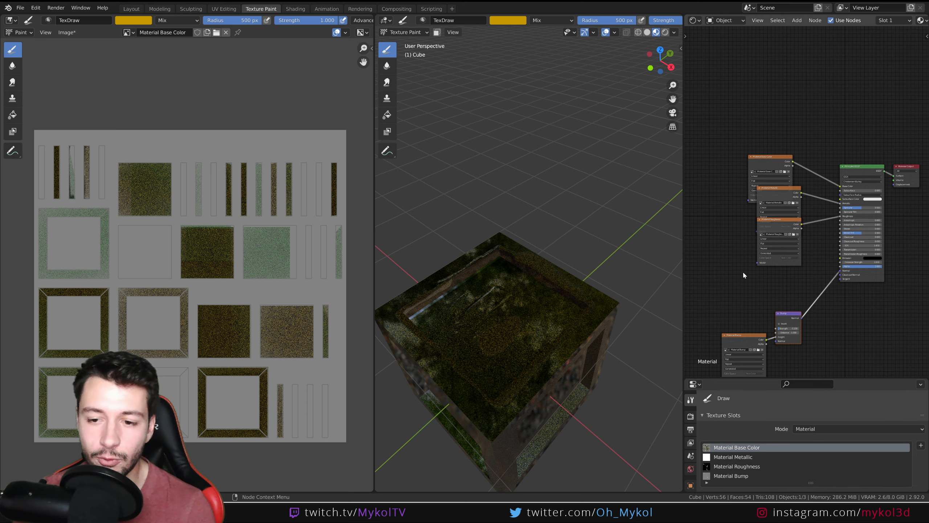
pyautogui.moveTo(782, 282); pyautogui.dragTo(792, 216, button='middle')
pyautogui.scroll(4, 765, 201)
pyautogui.hotkey('shift', 'a')
pyautogui.scroll(-2, 751, 208)
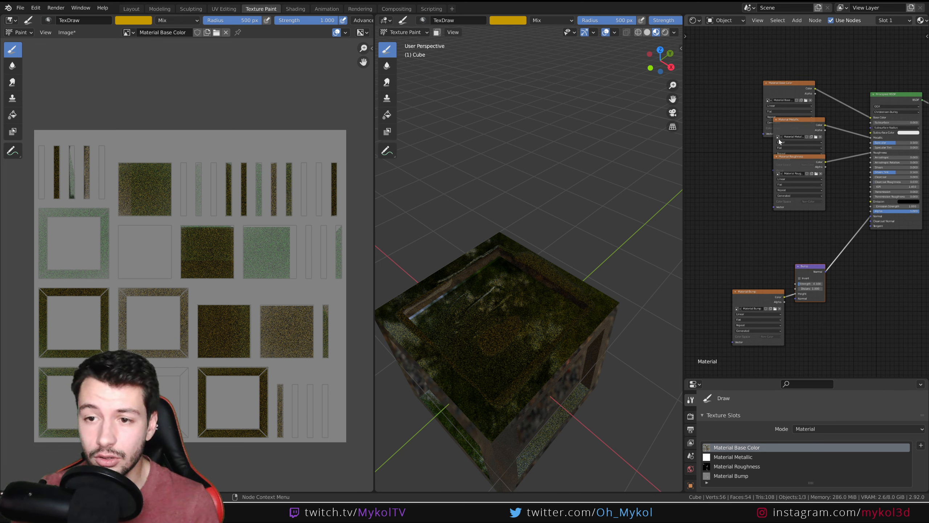
# Spread out the roughness, metallic and base color image texture nodes so they no longer overlap.
pyautogui.moveTo(794, 161); pyautogui.dragTo(744, 225)
pyautogui.moveTo(790, 128); pyautogui.dragTo(725, 148)
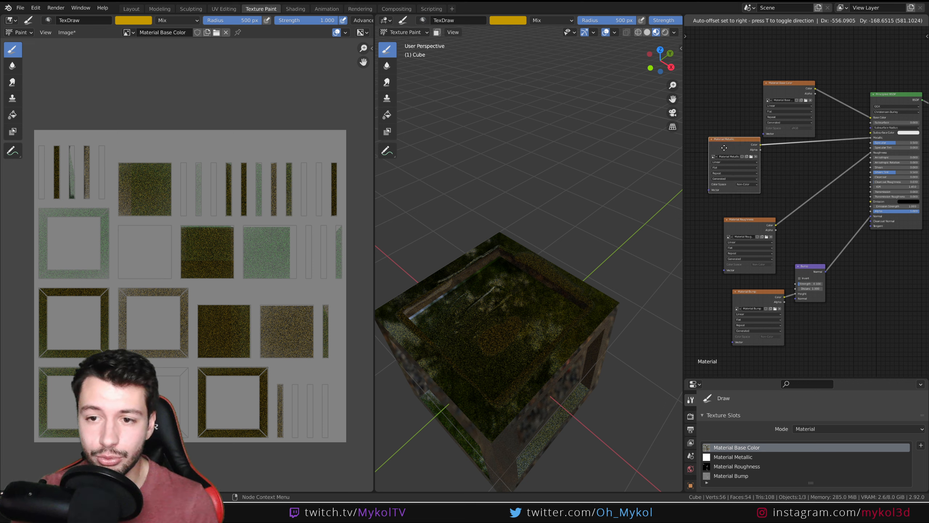
pyautogui.moveTo(778, 91); pyautogui.dragTo(748, 69)
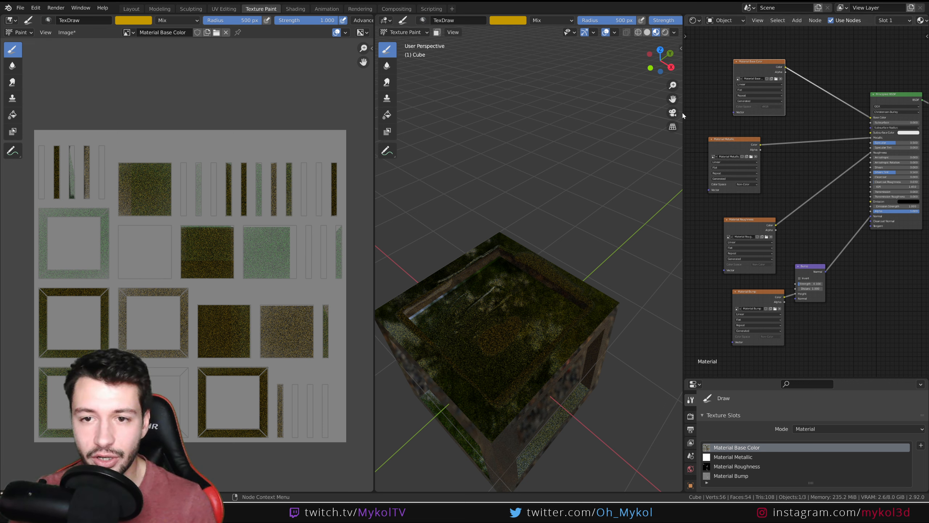
# Shrink the shader node editor to give the texture slots and brush settings more room, and inspect the painted cube.
pyautogui.moveTo(509, 322)
pyautogui.mouseDown(button='middle')
pyautogui.moveTo(539, 347)
pyautogui.moveTo(537, 287)
pyautogui.moveTo(524, 277)
pyautogui.moveTo(486, 279)
pyautogui.moveTo(498, 295)
pyautogui.moveTo(498, 362)
pyautogui.mouseUp(button='middle')
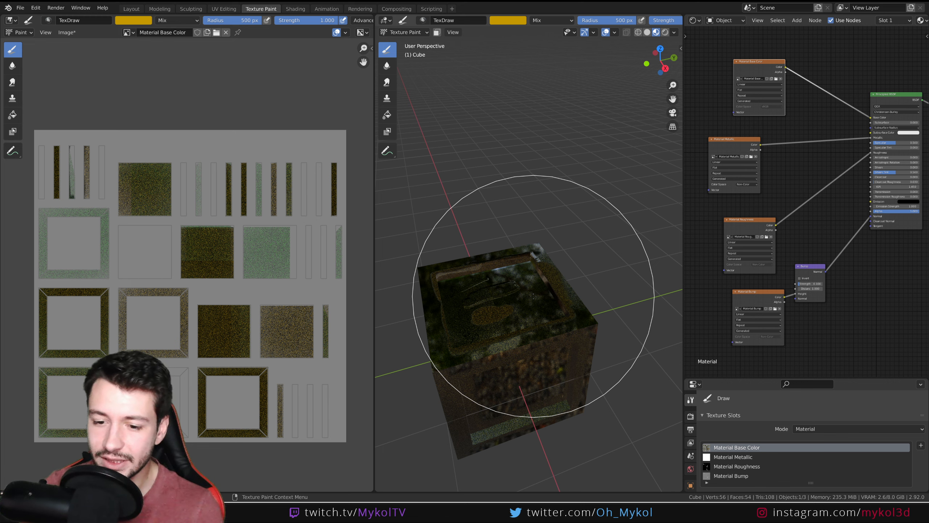
pyautogui.moveTo(747, 379); pyautogui.dragTo(743, 152)
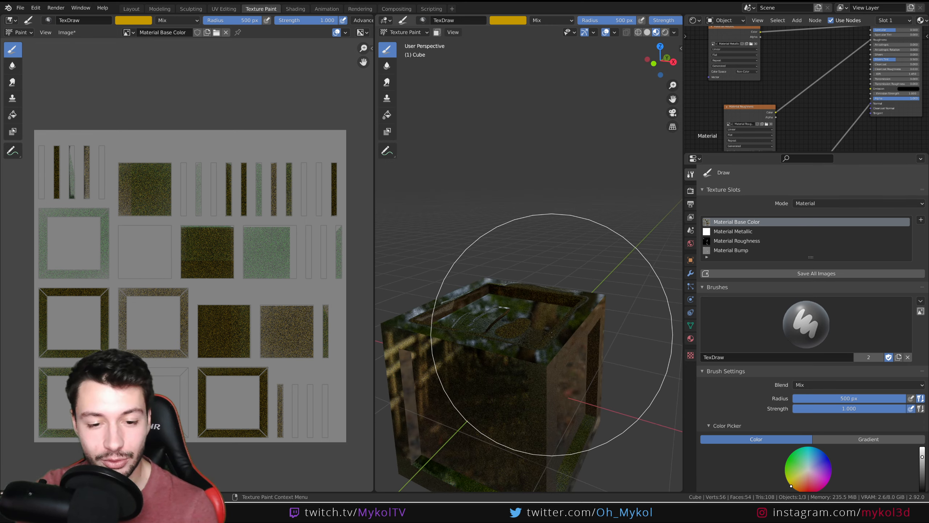
pyautogui.scroll(-5, 530, 344)
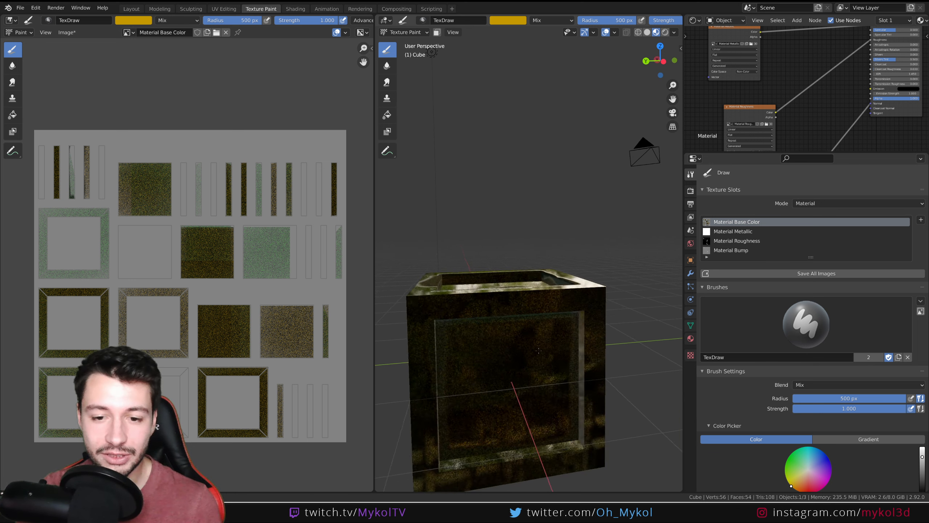